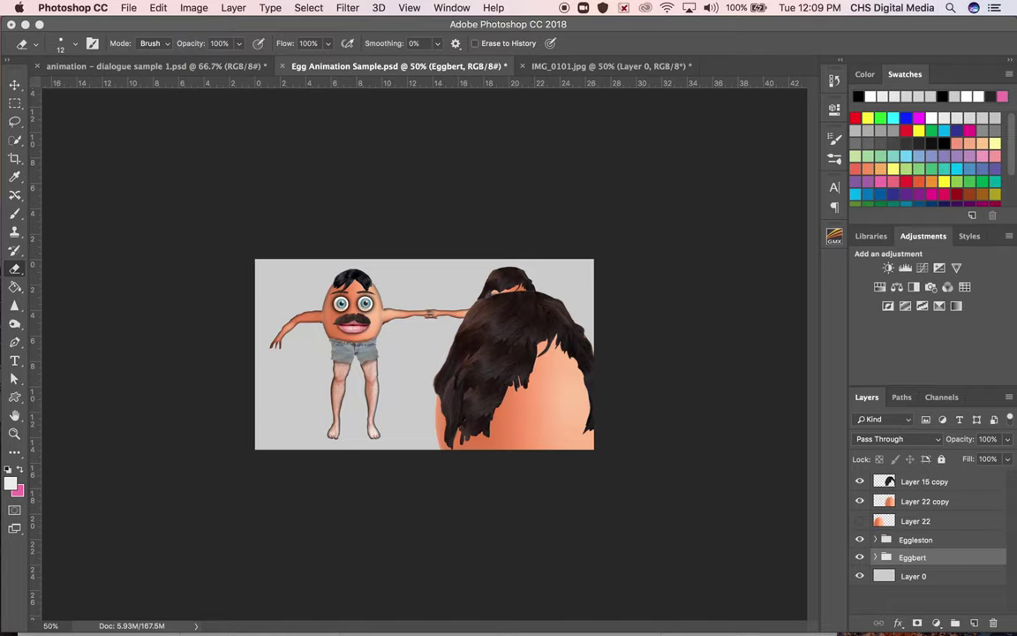
- Hide the big egg body and long hair overlays, then turn off the Eggleston character
{"action": "left_click", "coordinate": [860, 501]}
{"action": "left_click", "coordinate": [860, 483]}
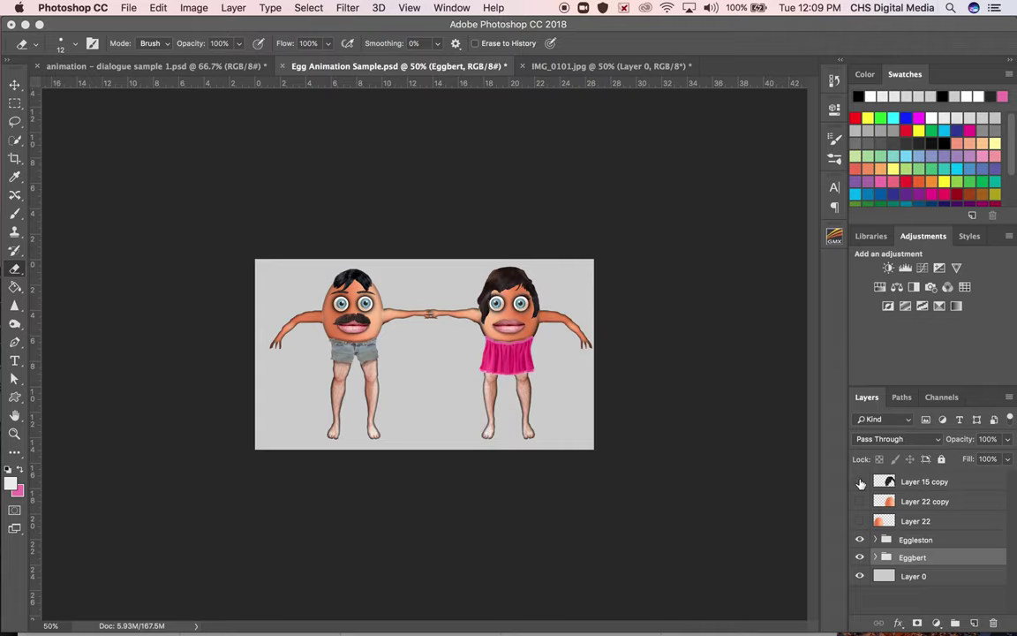
{"action": "left_click", "coordinate": [860, 540]}
{"action": "left_click", "coordinate": [860, 540]}
{"action": "left_click", "coordinate": [860, 540]}
{"action": "left_click", "coordinate": [860, 540]}
{"action": "left_click", "coordinate": [860, 541]}
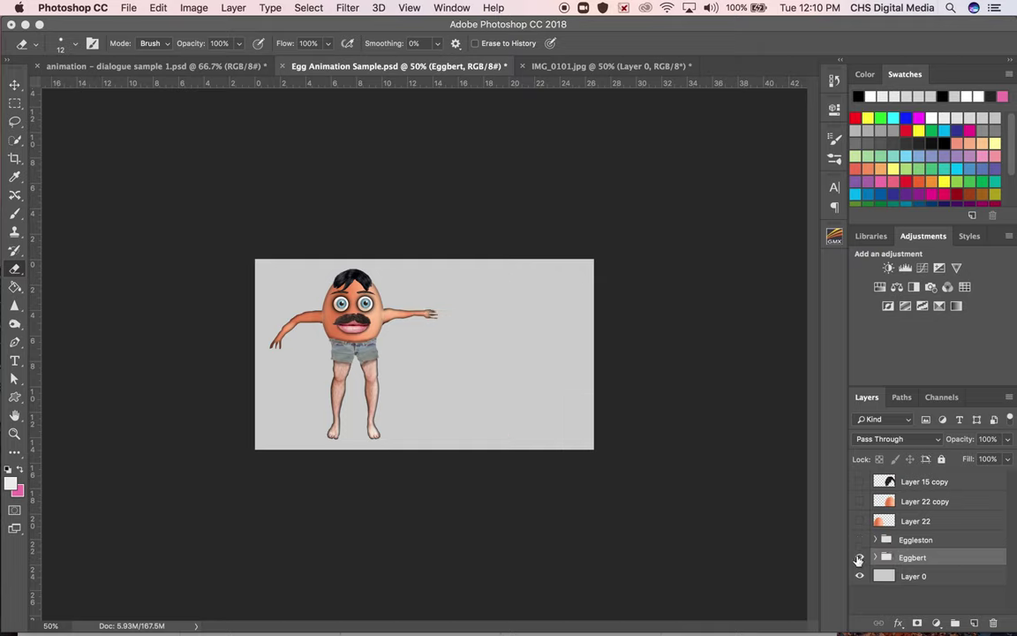
- Compare Eggbert and Eggleston visibility, restoring the egg and hair overlays and re-hiding Eggleston
{"action": "left_click", "coordinate": [859, 558]}
{"action": "left_click", "coordinate": [859, 557]}
{"action": "left_click", "coordinate": [860, 540]}
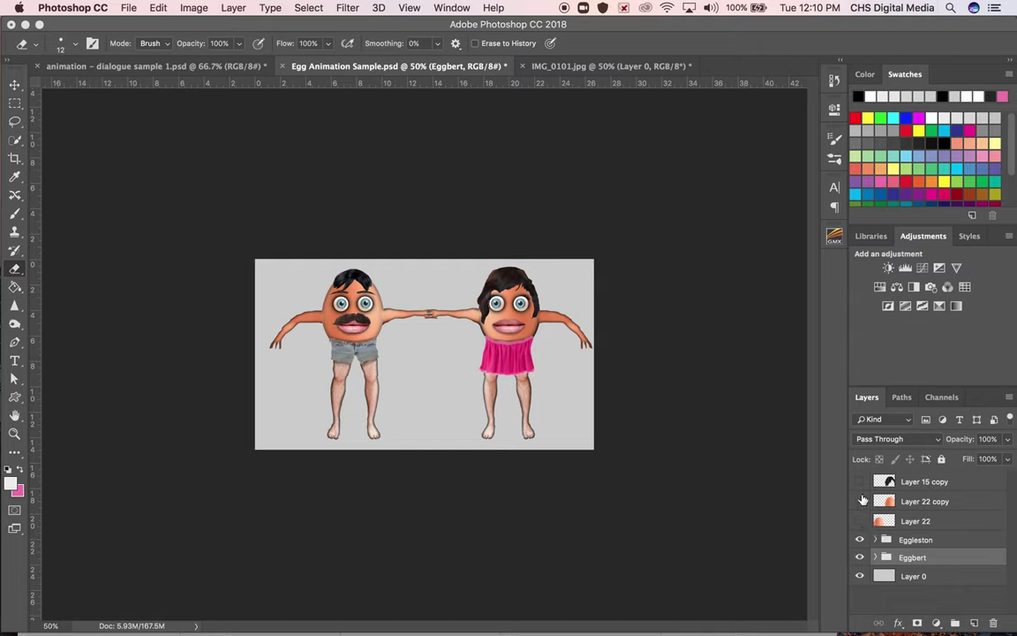
{"action": "left_click", "coordinate": [860, 501]}
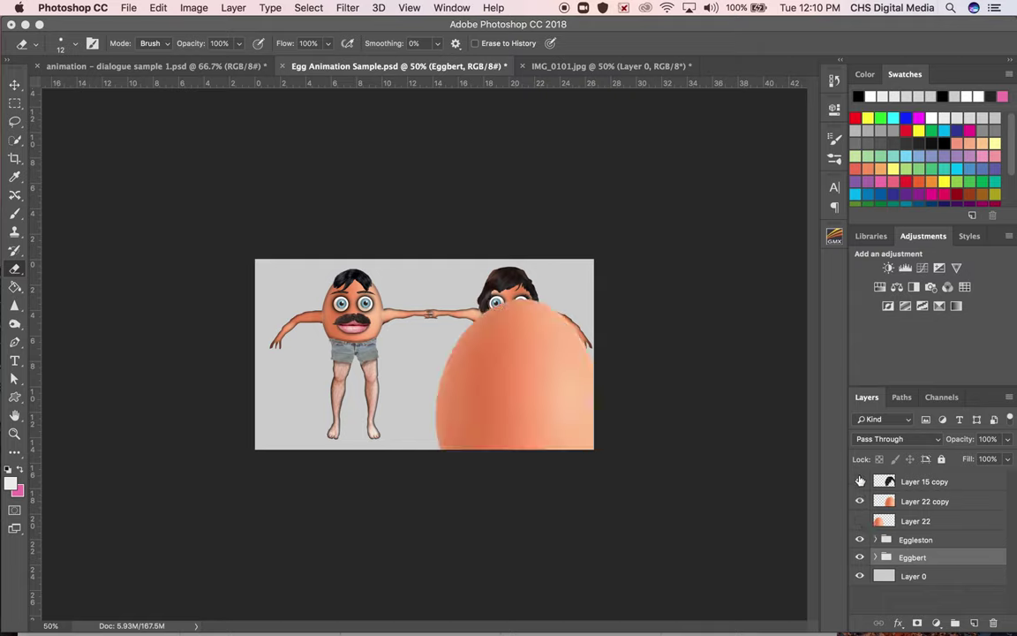
{"action": "left_click", "coordinate": [860, 481]}
{"action": "left_click", "coordinate": [858, 540]}
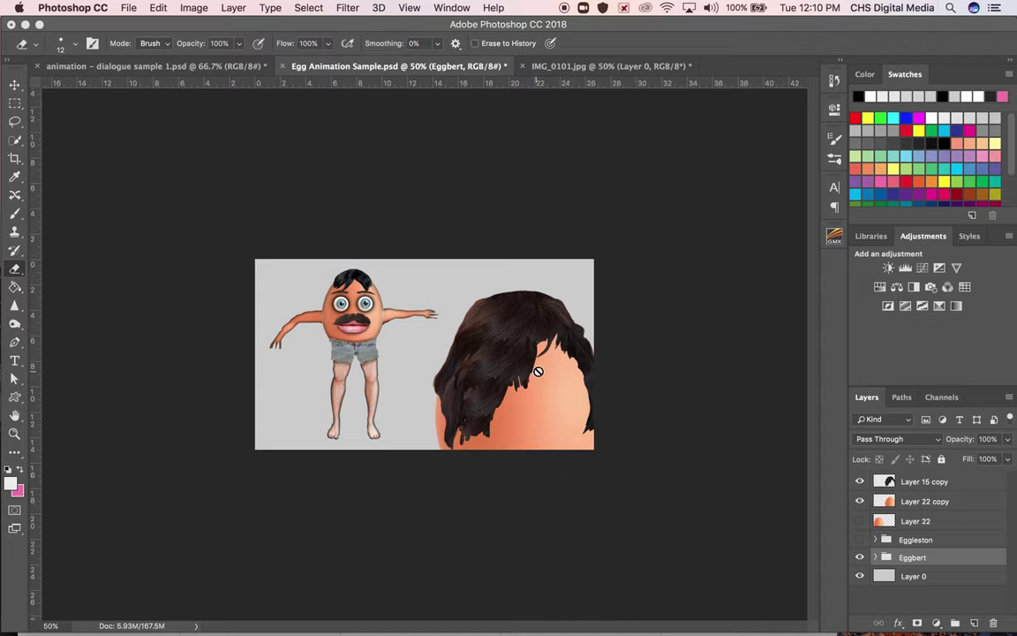
- Hide the egg-face and hair overlays, check Eggleston and Eggbert, and restore Layer 22 and Layer 22 copy
{"action": "left_click", "coordinate": [859, 501]}
{"action": "left_click", "coordinate": [859, 481]}
{"action": "left_click", "coordinate": [859, 539]}
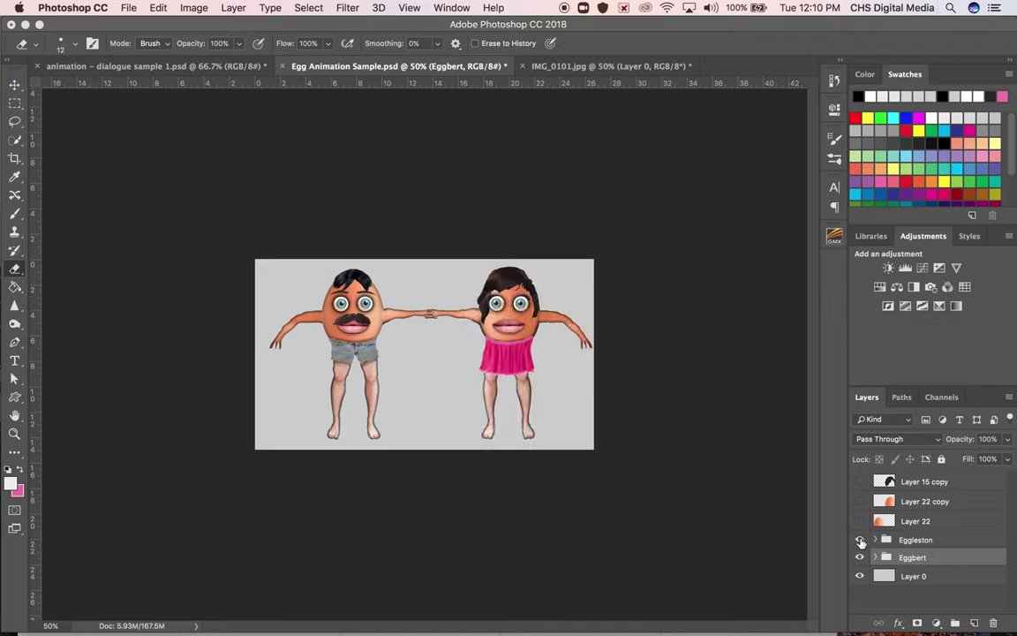
{"action": "left_click", "coordinate": [860, 559]}
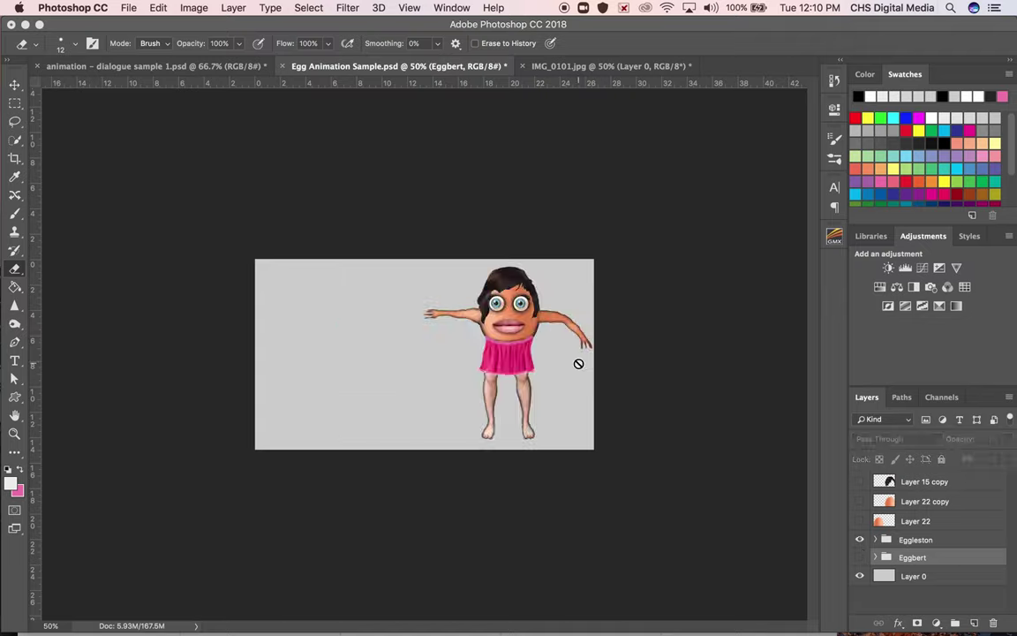
{"action": "left_click", "coordinate": [859, 557]}
{"action": "left_click", "coordinate": [859, 521]}
{"action": "left_click", "coordinate": [859, 500]}
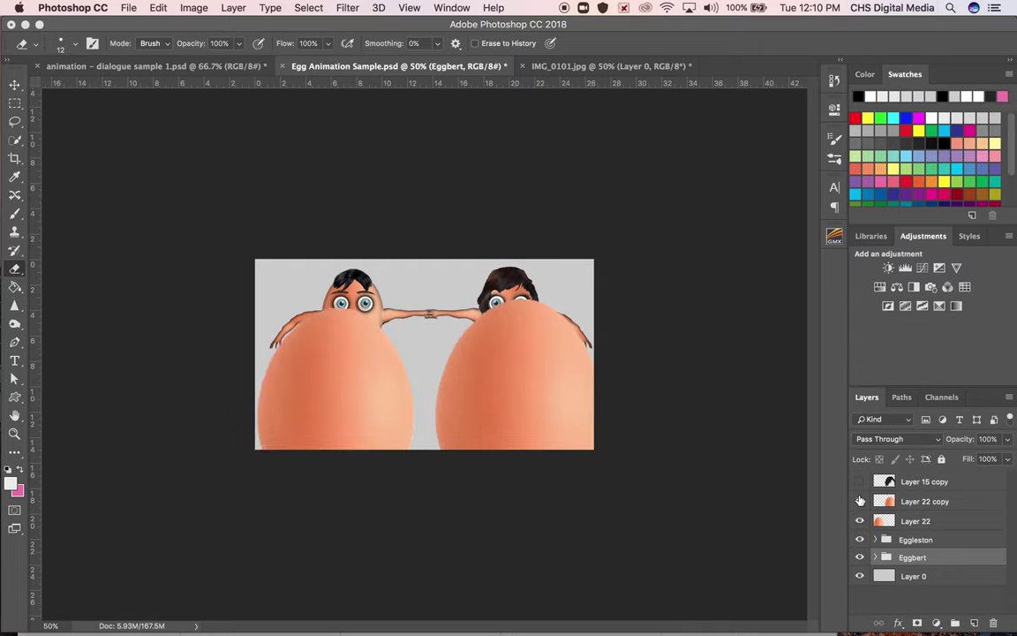
- Turn off the hair, Layer 22 copy, Layer 22 and Eggleston, and expand the Eggbert group
{"action": "left_click", "coordinate": [859, 482]}
{"action": "left_click", "coordinate": [859, 482]}
{"action": "left_click", "coordinate": [859, 501]}
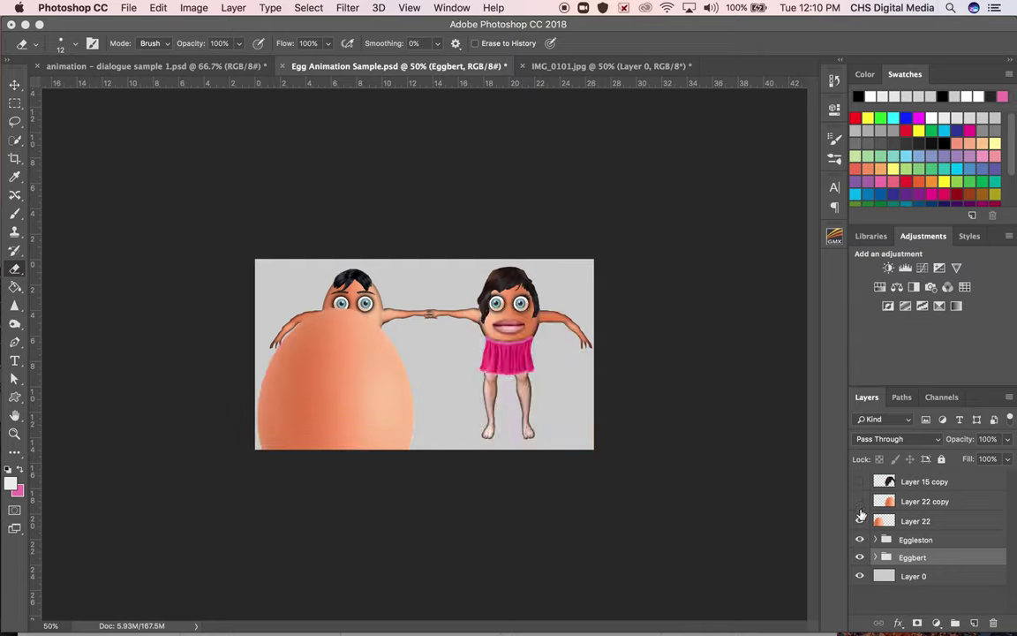
{"action": "left_click", "coordinate": [859, 521]}
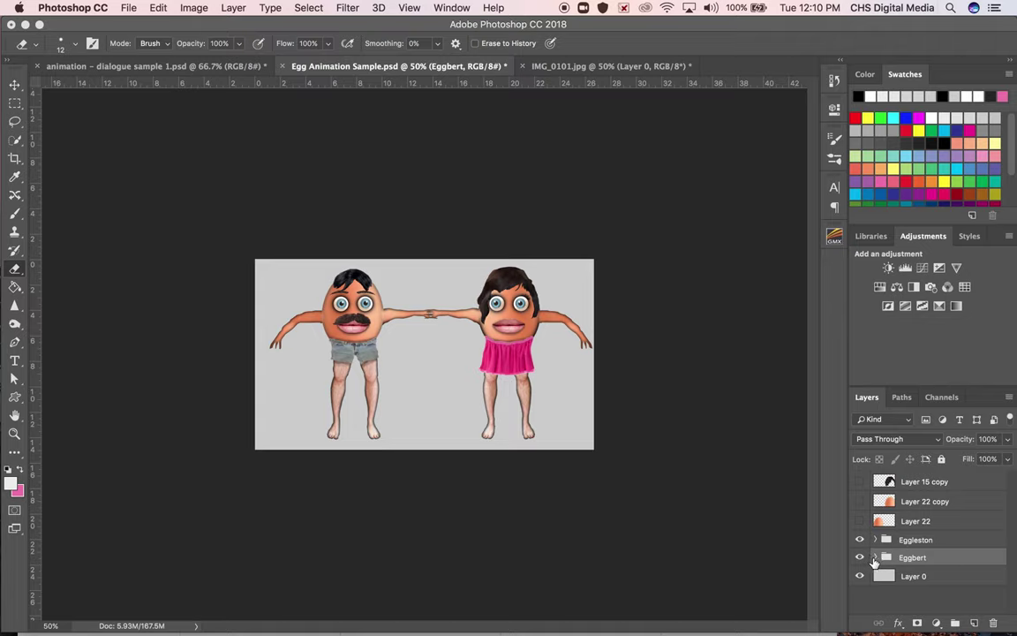
{"action": "left_click", "coordinate": [859, 539]}
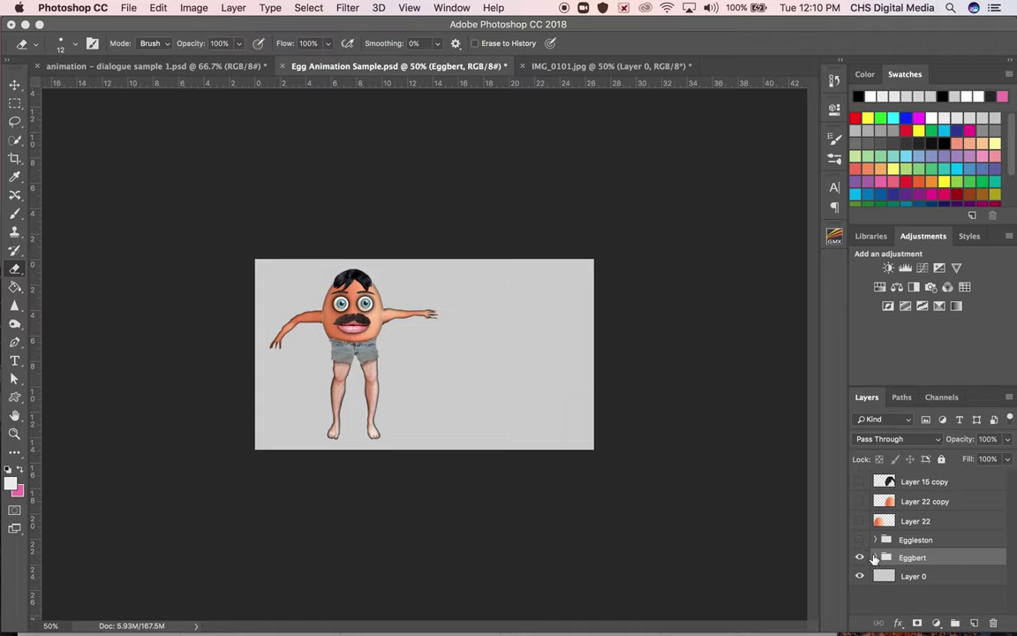
{"action": "left_click", "coordinate": [874, 557]}
- Identify Eggbert's layers and hide his shorts, hair and mustache
{"action": "scroll", "coordinate": [874, 558], "scroll_direction": "down", "scroll_amount": 5}
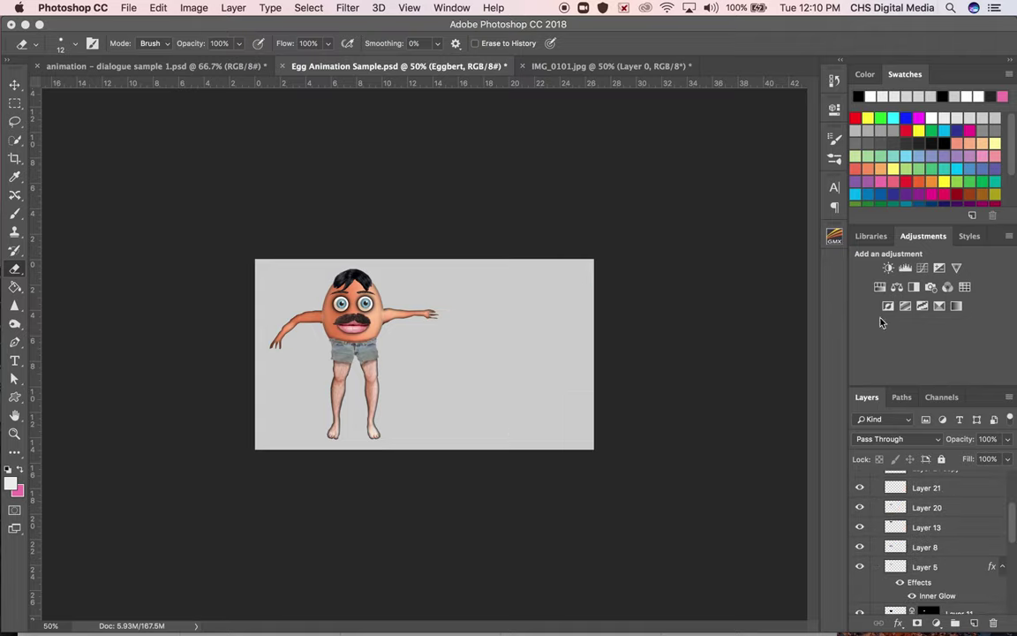
{"action": "left_click_drag", "start_coordinate": [846, 437], "coordinate": [814, 437]}
{"action": "scroll", "coordinate": [855, 527], "scroll_direction": "up", "scroll_amount": 2}
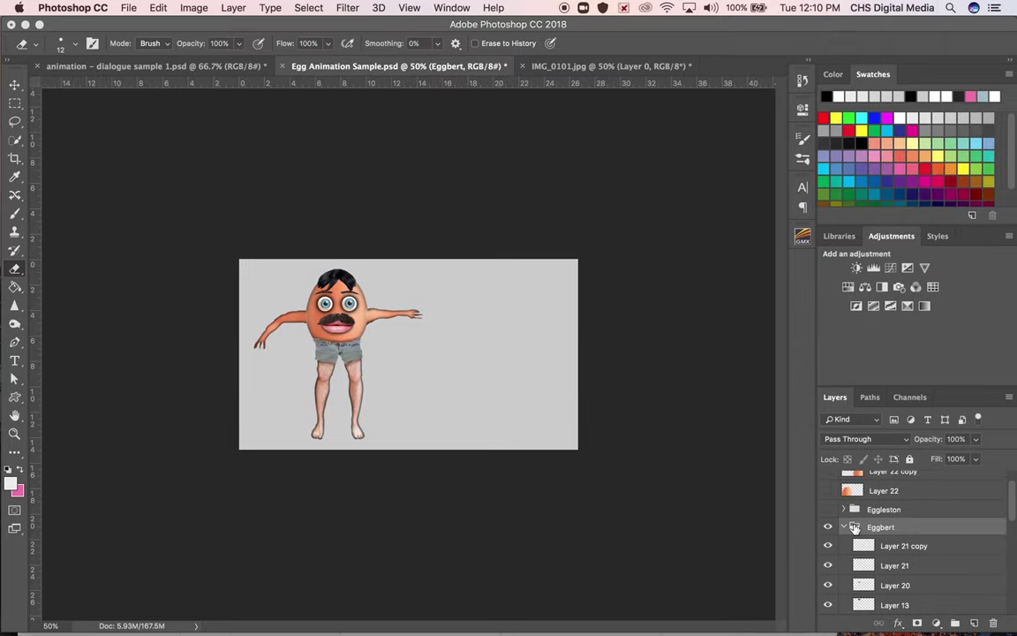
{"action": "scroll", "coordinate": [854, 527], "scroll_direction": "down", "scroll_amount": 1}
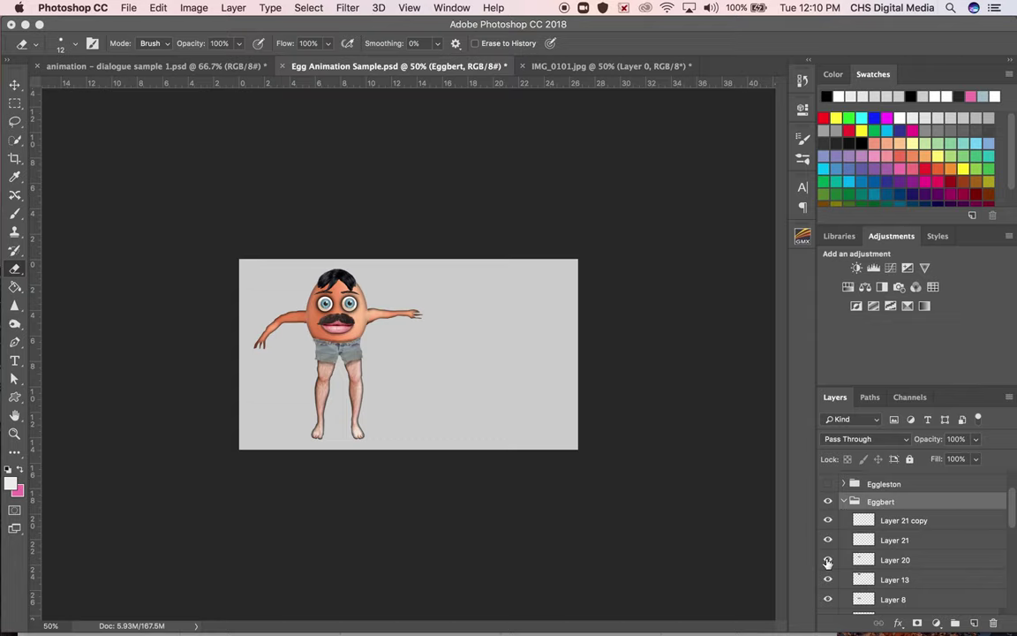
{"action": "left_click", "coordinate": [827, 560]}
{"action": "left_click", "coordinate": [827, 560]}
{"action": "left_click", "coordinate": [827, 582]}
{"action": "left_click", "coordinate": [828, 583]}
{"action": "left_click", "coordinate": [828, 599]}
{"action": "left_click", "coordinate": [827, 599]}
{"action": "left_click", "coordinate": [828, 599]}
{"action": "left_click", "coordinate": [827, 600]}
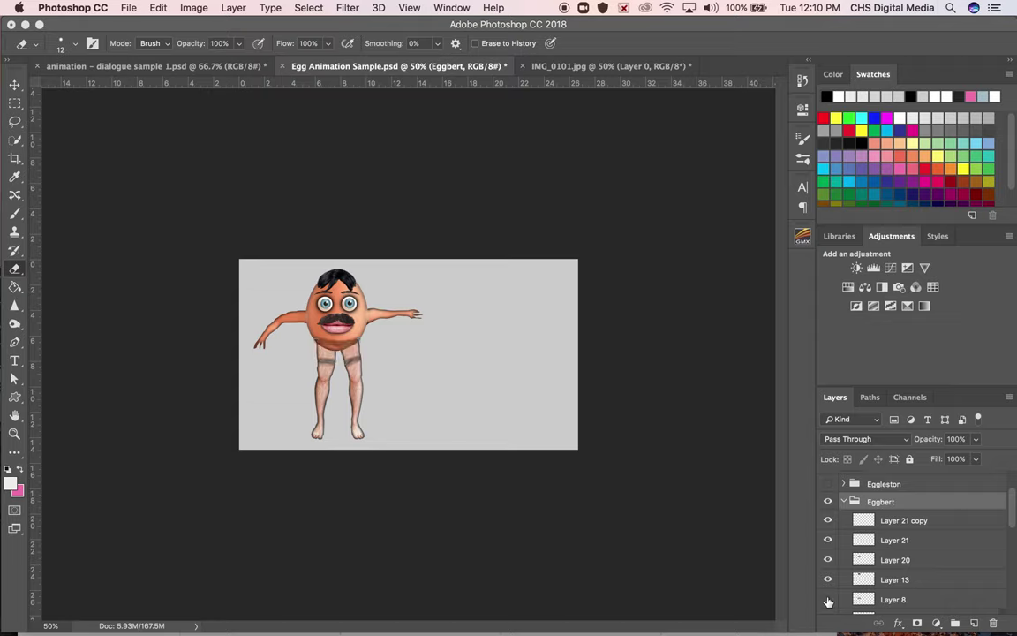
{"action": "left_click_drag", "start_coordinate": [827, 601], "coordinate": [830, 540]}
- Compare the Layer 5 pink lips and Layer 11, leaving the lips hidden to reveal the black mouth
{"action": "scroll", "coordinate": [830, 556], "scroll_direction": "down", "scroll_amount": 2}
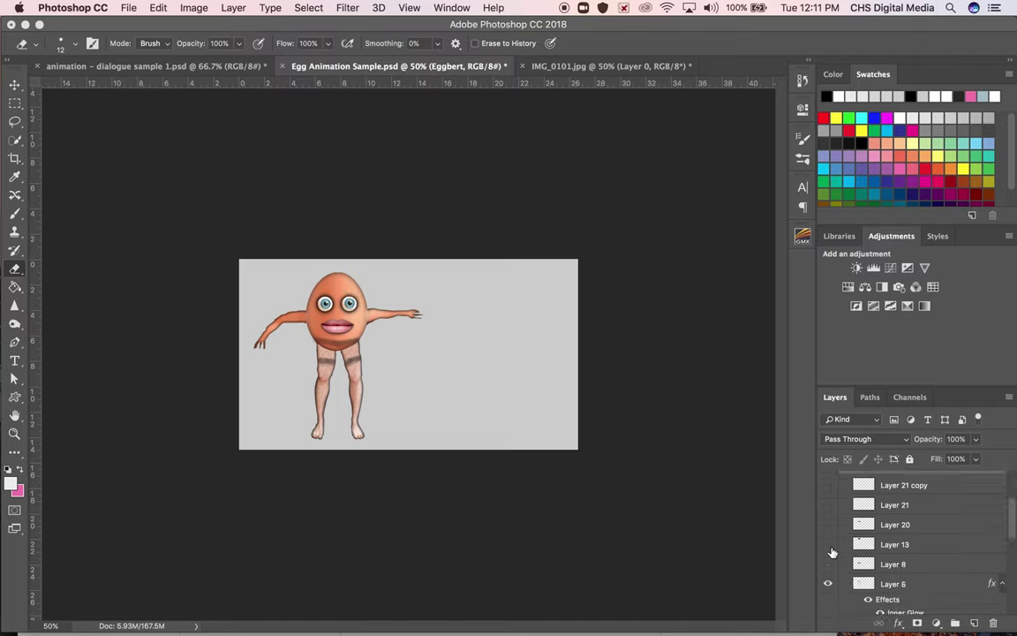
{"action": "left_click", "coordinate": [828, 567]}
{"action": "left_click", "coordinate": [829, 569]}
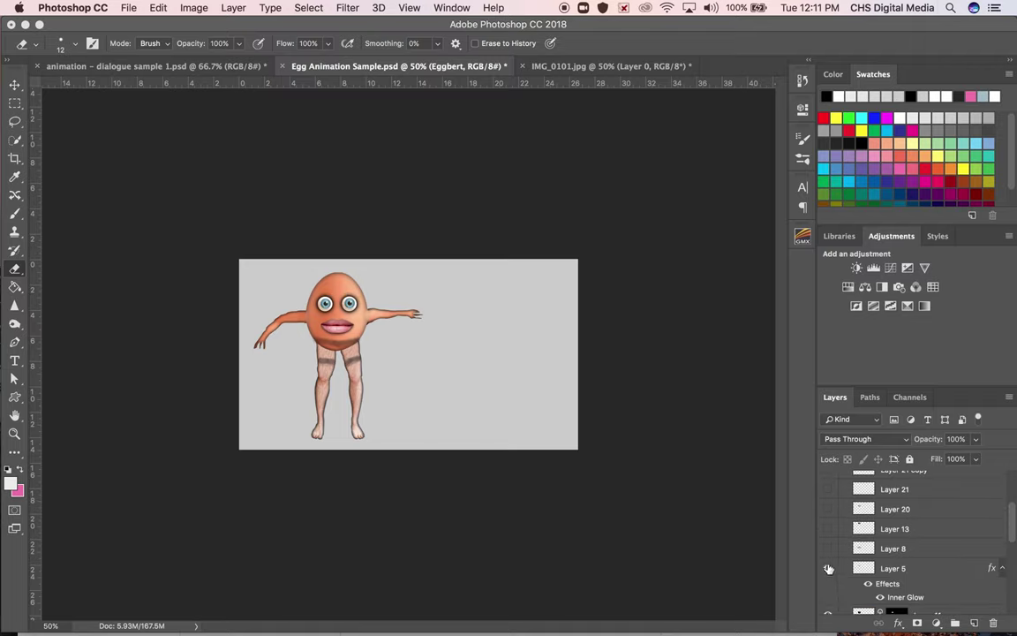
{"action": "left_click", "coordinate": [828, 568]}
{"action": "scroll", "coordinate": [830, 565], "scroll_direction": "down", "scroll_amount": 2}
{"action": "left_click", "coordinate": [828, 578]}
{"action": "left_click", "coordinate": [829, 579]}
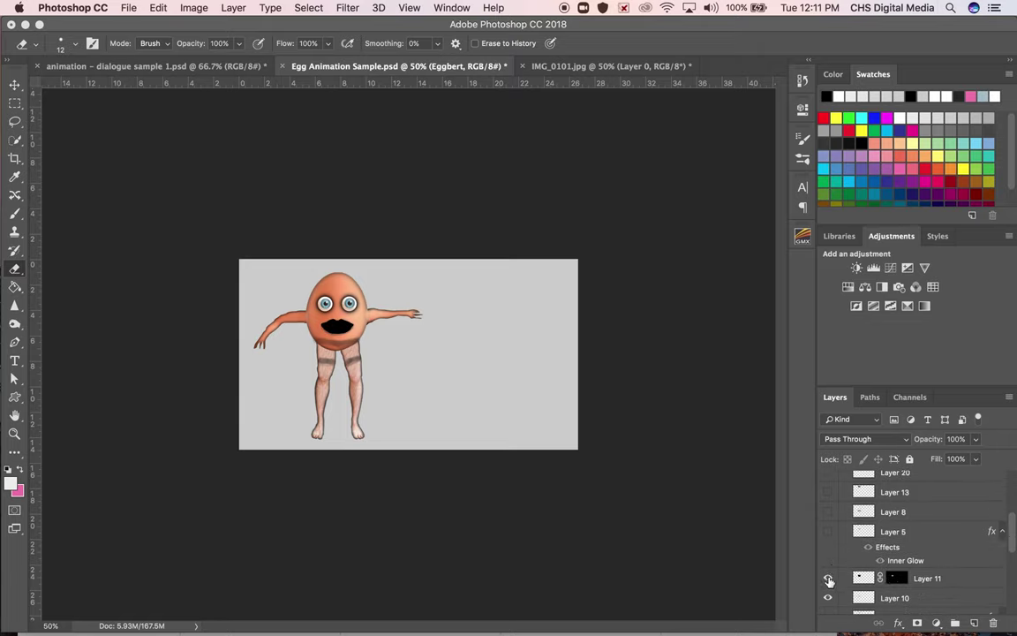
- Hide Layer 11 and recheck the pink lips over the mouth, ending with the lips hidden
{"action": "left_click", "coordinate": [830, 532]}
{"action": "left_click", "coordinate": [827, 533]}
{"action": "left_click", "coordinate": [828, 578]}
{"action": "left_click", "coordinate": [828, 532]}
{"action": "left_click", "coordinate": [829, 533]}
{"action": "left_click", "coordinate": [828, 534]}
{"action": "left_click", "coordinate": [829, 533]}
- Hide the black mouth, extra shading, egg body and arms, leg bands and legs
{"action": "scroll", "coordinate": [830, 578], "scroll_direction": "down", "scroll_amount": 2}
{"action": "left_click", "coordinate": [827, 550]}
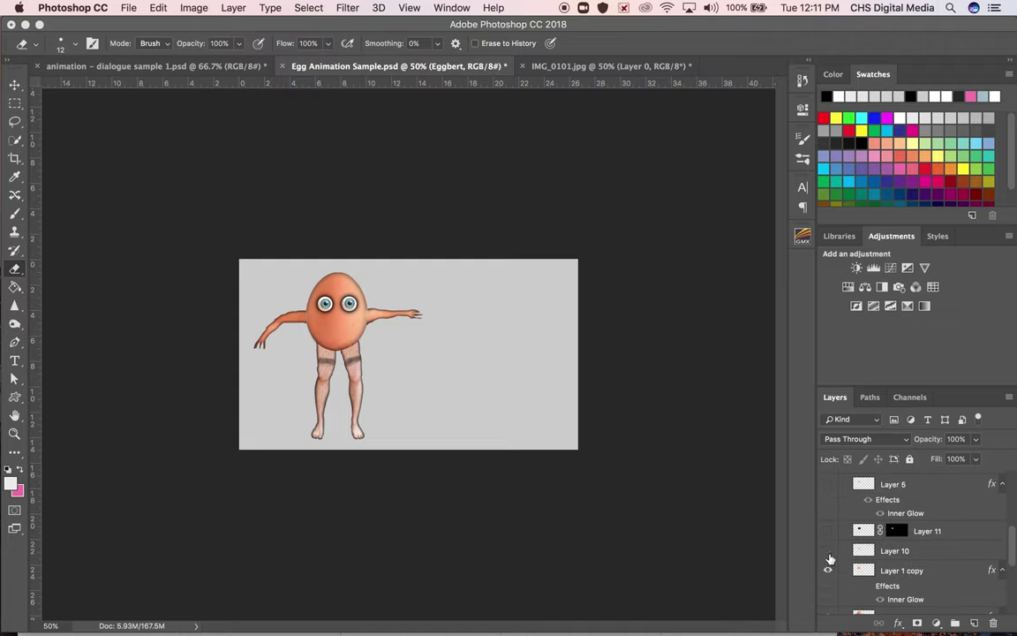
{"action": "left_click", "coordinate": [827, 573]}
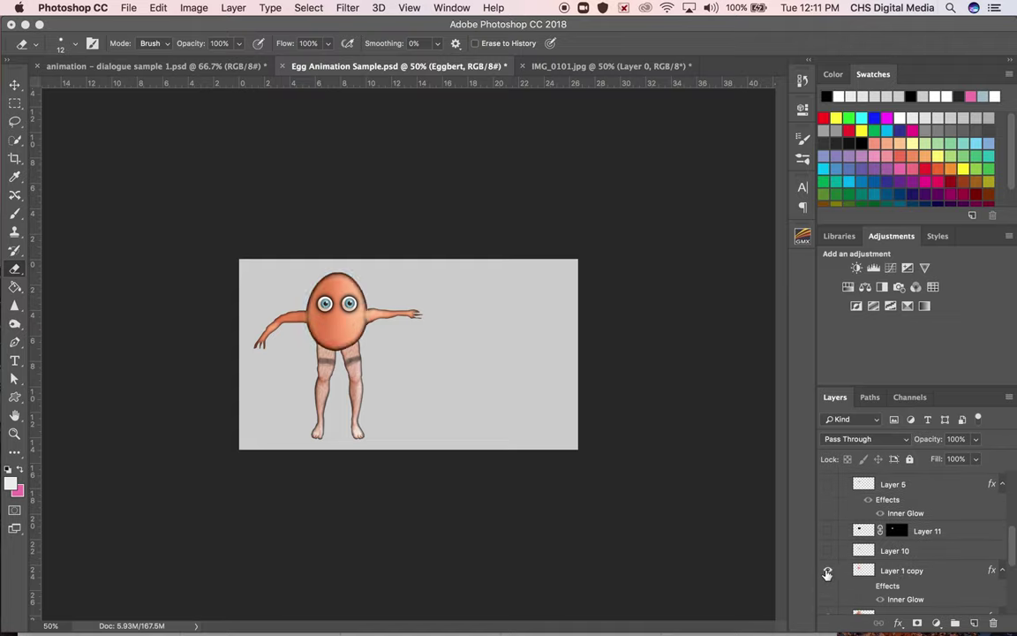
{"action": "scroll", "coordinate": [827, 572], "scroll_direction": "down", "scroll_amount": 3}
{"action": "left_click", "coordinate": [829, 535]}
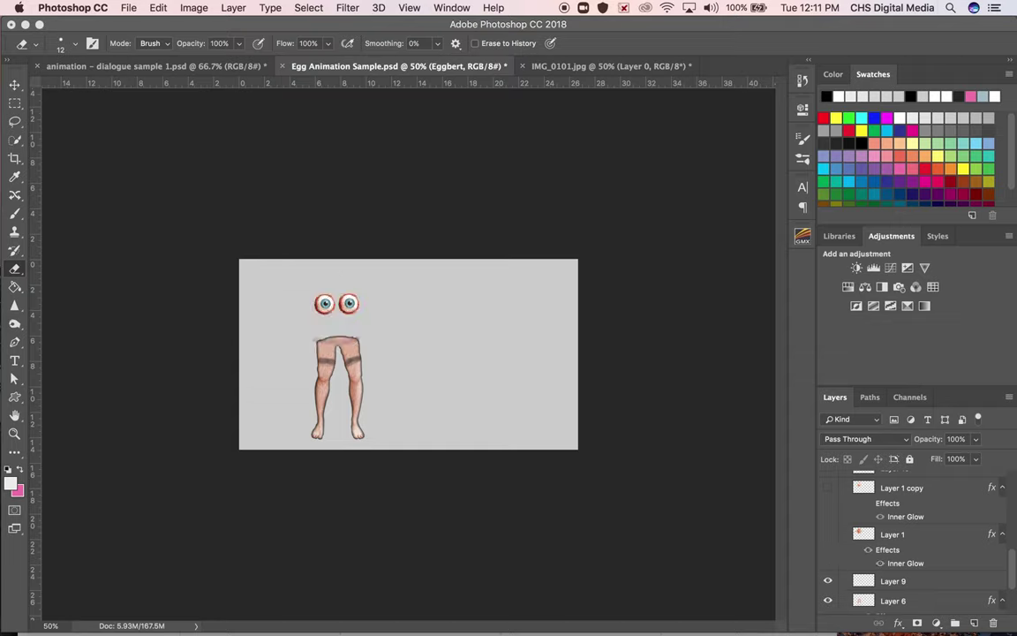
{"action": "left_click", "coordinate": [828, 581]}
{"action": "left_click", "coordinate": [826, 601]}
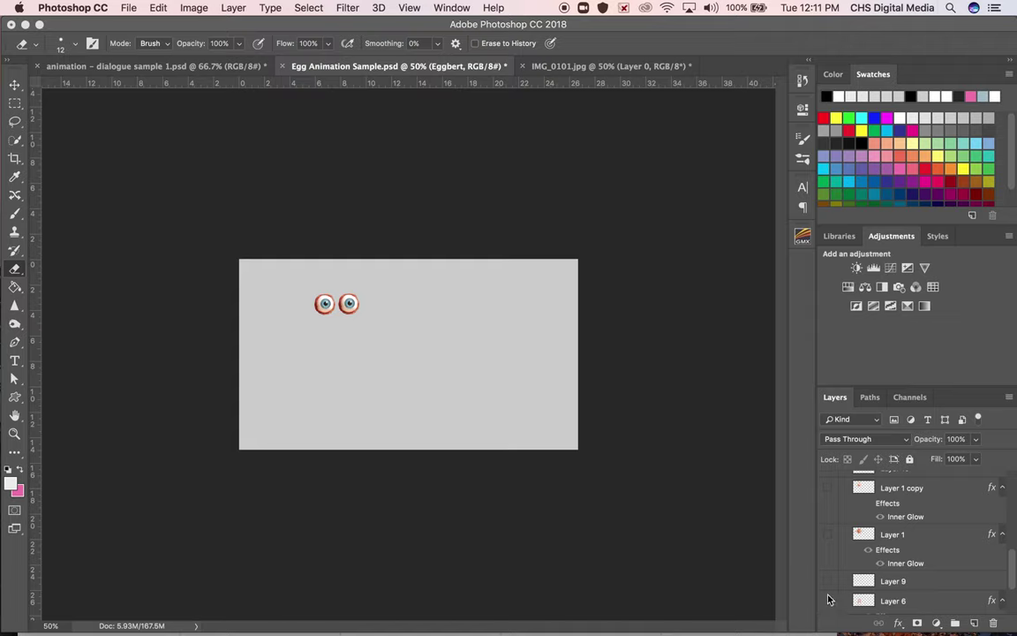
- Give the layers a blue colour label and locate the two eyeball layers
{"action": "right_click", "coordinate": [837, 608]}
{"action": "left_click", "coordinate": [866, 587]}
{"action": "scroll", "coordinate": [878, 596], "scroll_direction": "down", "scroll_amount": 3}
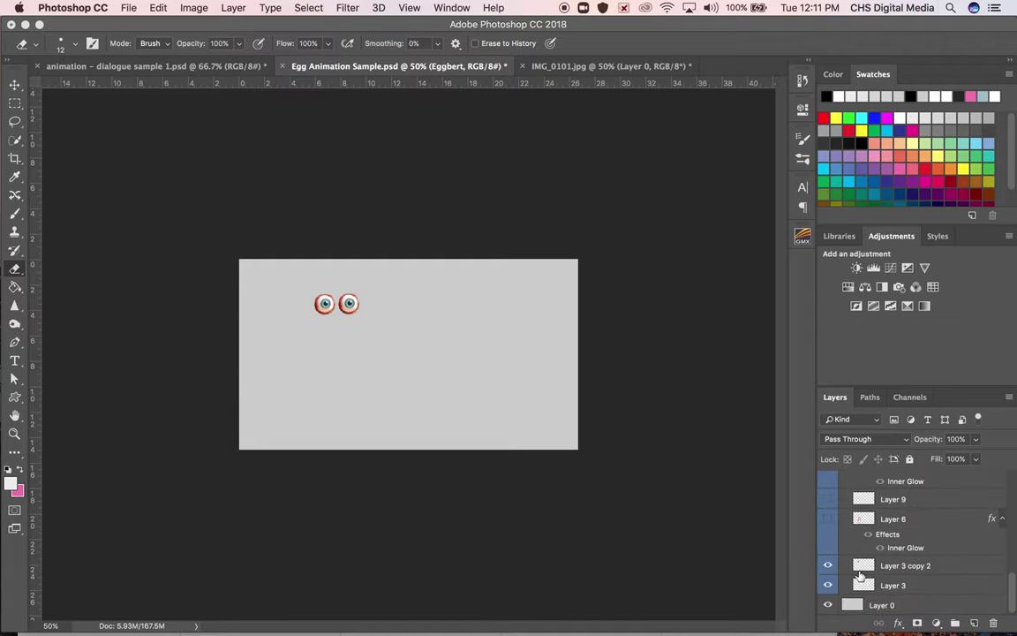
{"action": "left_click", "coordinate": [834, 569]}
{"action": "left_click", "coordinate": [828, 585]}
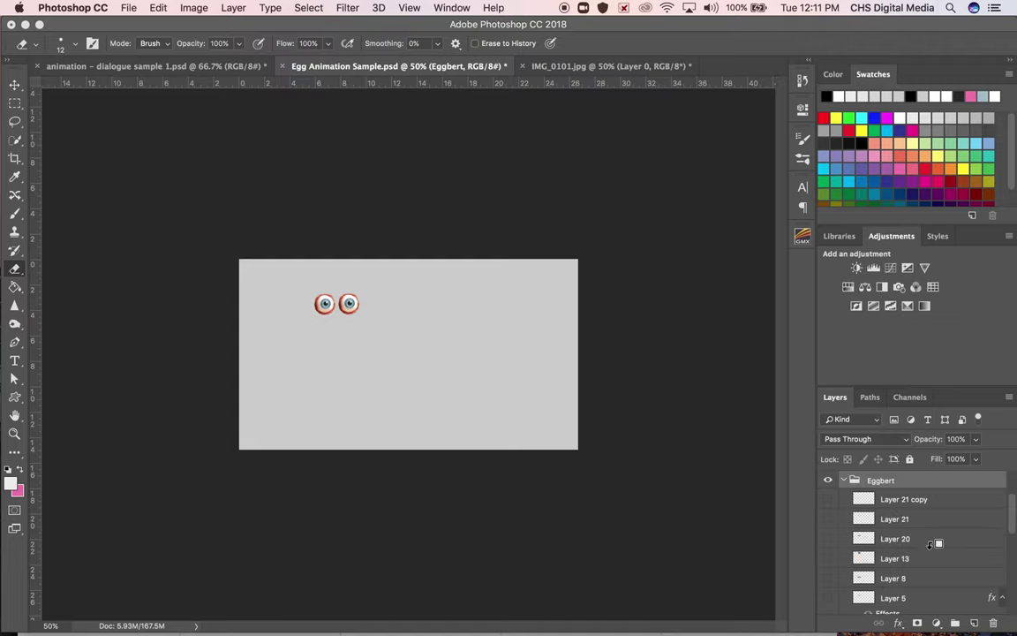
- Briefly toggle the eyeballs, legs and brows-and-mouth layers, leaving the eyes visible
{"action": "scroll", "coordinate": [864, 556], "scroll_direction": "down", "scroll_amount": 5}
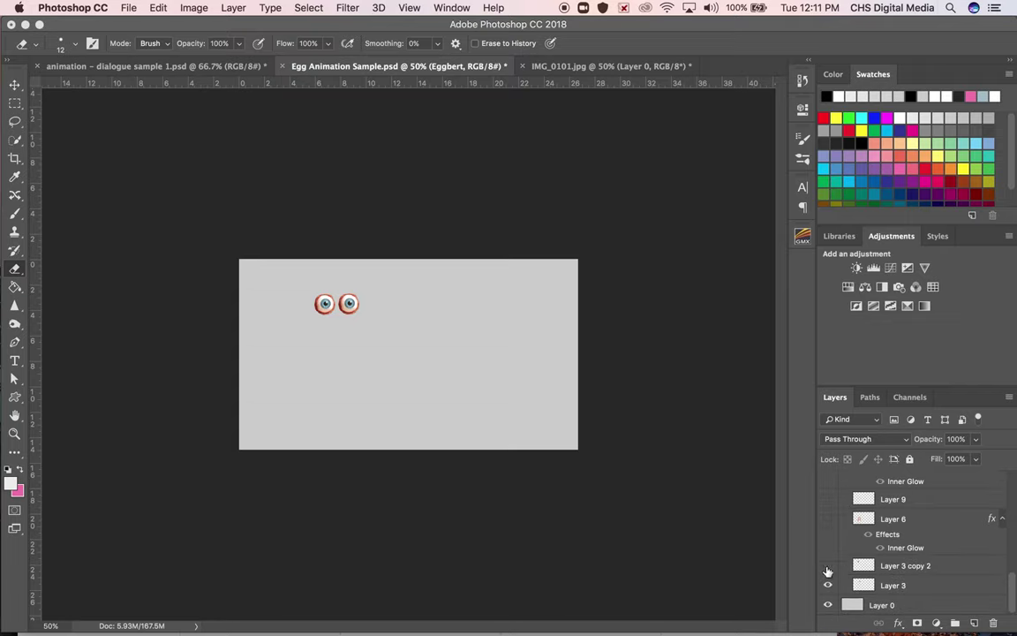
{"action": "left_click", "coordinate": [827, 566]}
{"action": "left_click", "coordinate": [827, 586]}
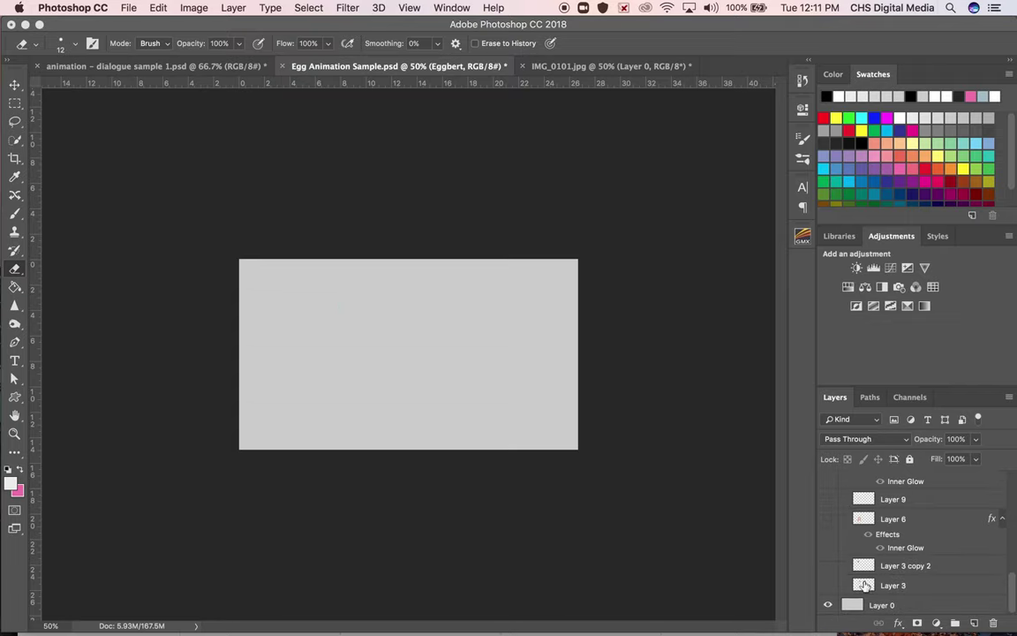
{"action": "left_click", "coordinate": [827, 586]}
{"action": "left_click", "coordinate": [827, 566]}
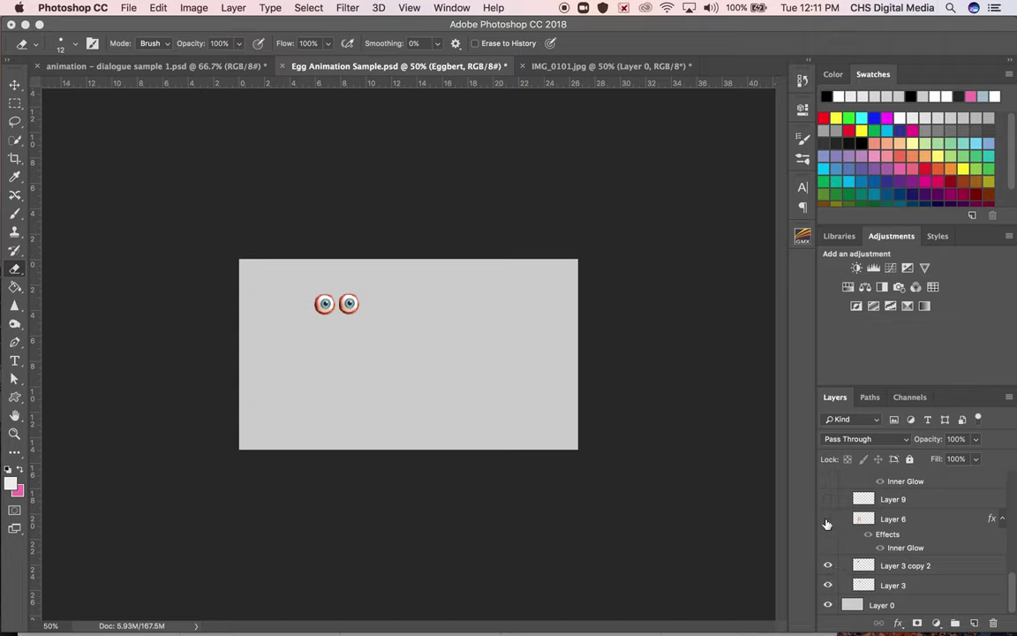
{"action": "left_click", "coordinate": [828, 519]}
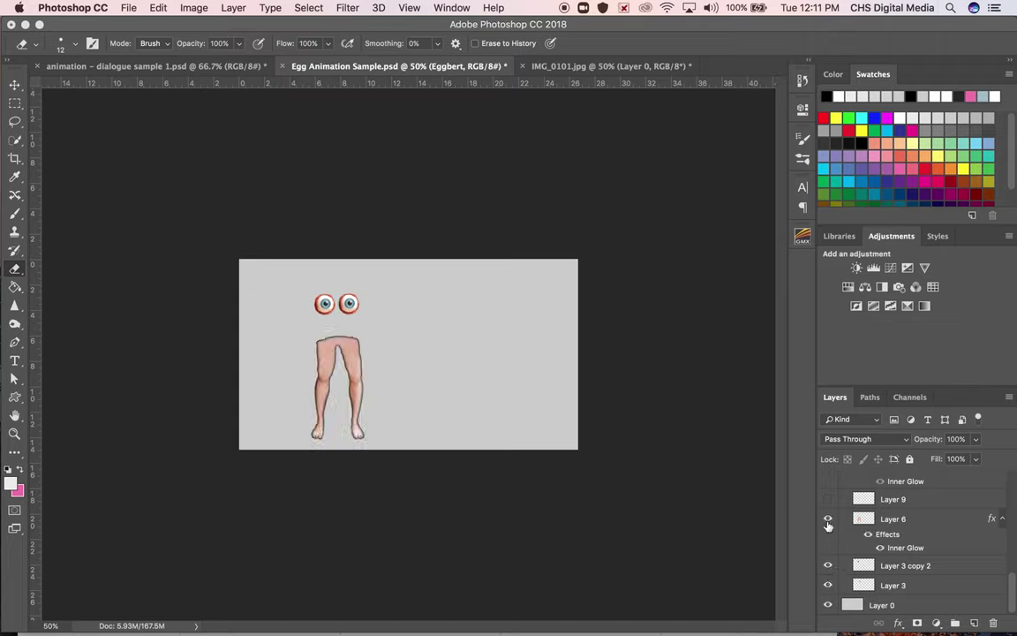
{"action": "left_click", "coordinate": [827, 519]}
{"action": "left_click", "coordinate": [829, 500]}
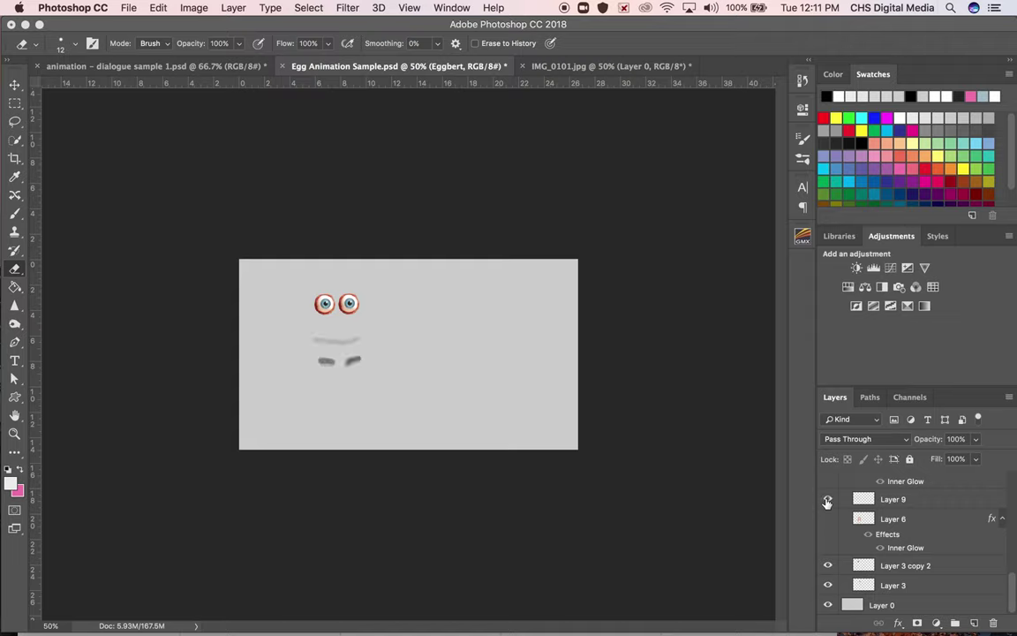
{"action": "left_click", "coordinate": [828, 500]}
- Show Eggbert's egg body with its arms layer
{"action": "scroll", "coordinate": [830, 509], "scroll_direction": "up", "scroll_amount": 3}
{"action": "scroll", "coordinate": [832, 513], "scroll_direction": "up", "scroll_amount": 2}
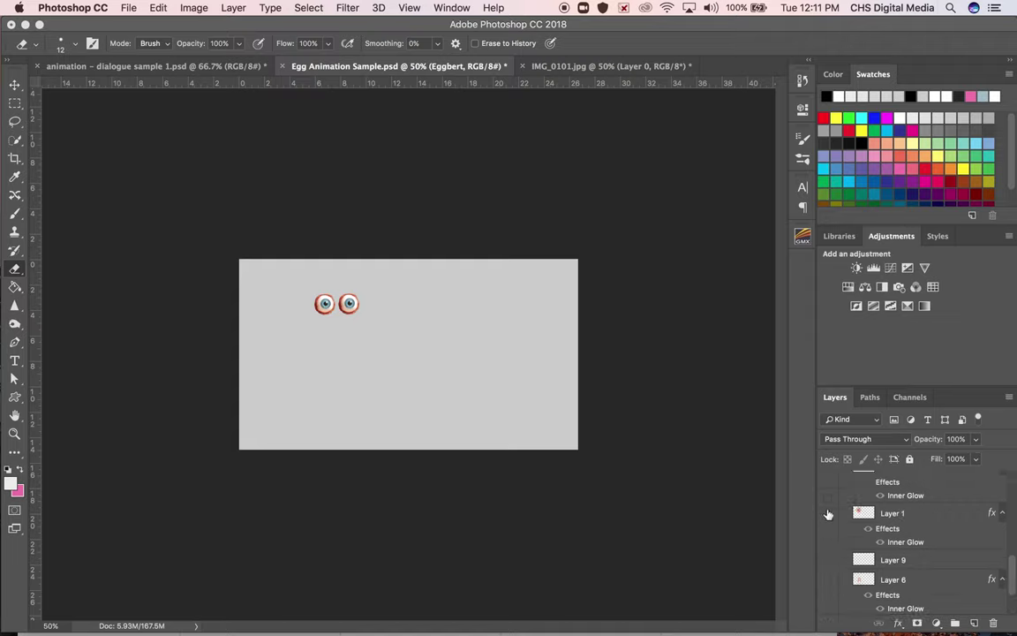
{"action": "left_click", "coordinate": [828, 513]}
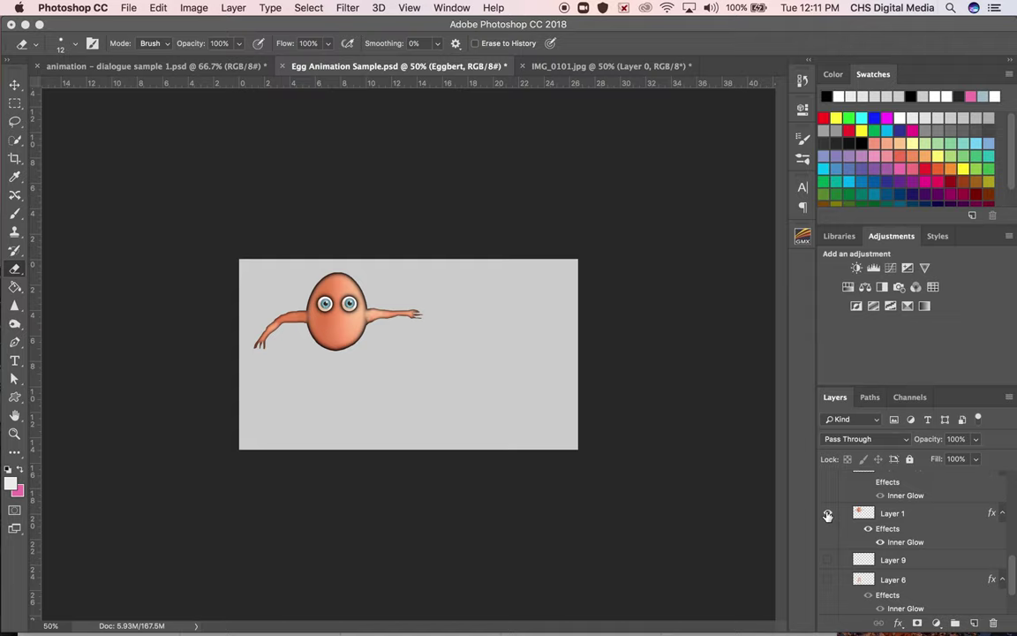
{"action": "scroll", "coordinate": [829, 517], "scroll_direction": "up", "scroll_amount": 3}
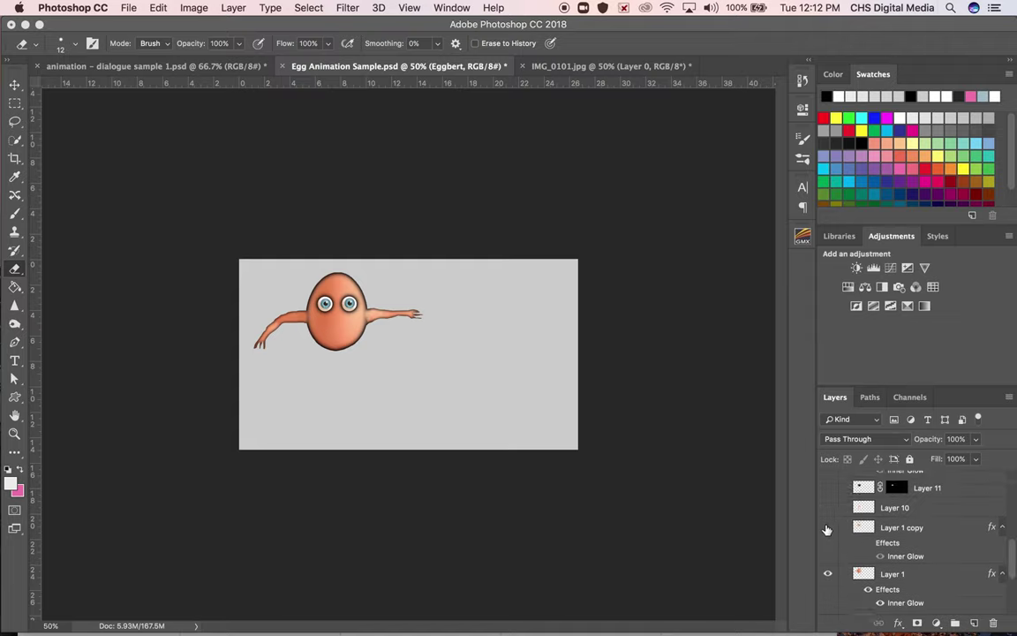
{"action": "left_click", "coordinate": [828, 528]}
{"action": "left_click", "coordinate": [828, 574]}
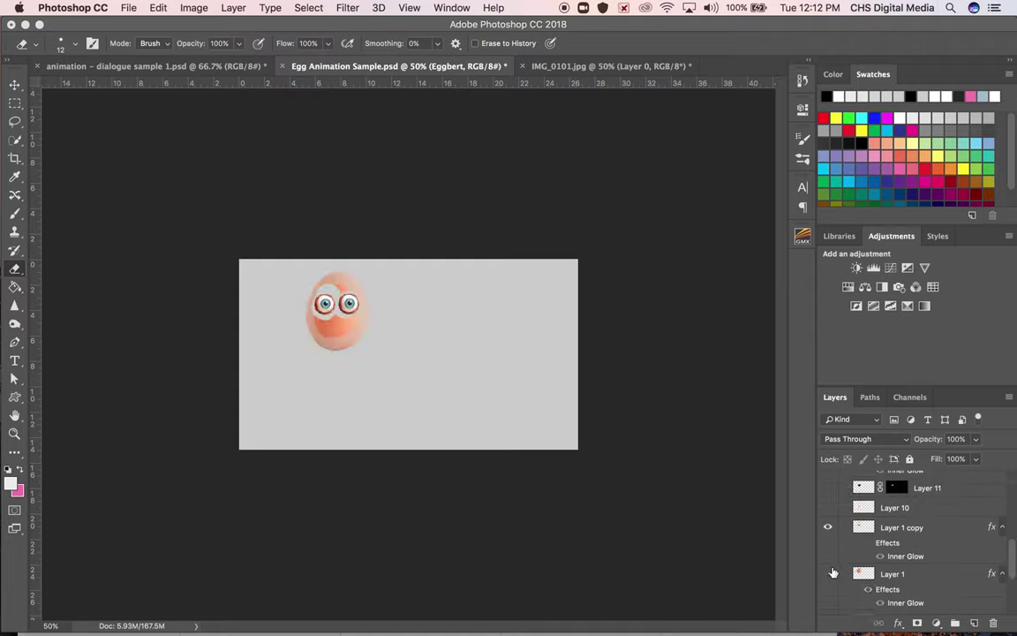
{"action": "left_click", "coordinate": [829, 574]}
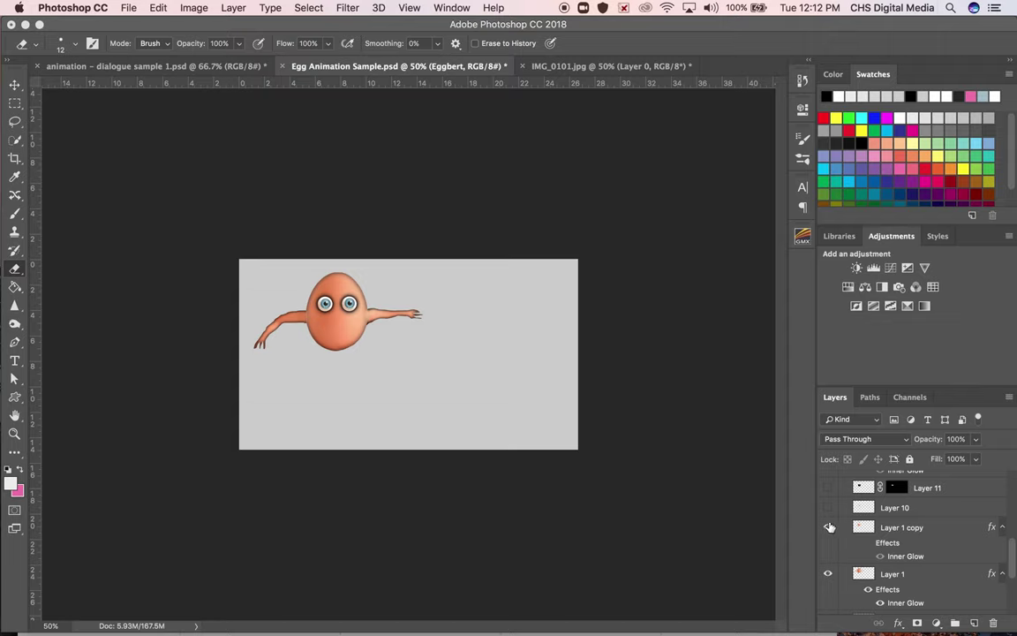
- Show the black open mouth covered by pink lips, then switch to 'animation – dialogue sample 1.psd'
{"action": "scroll", "coordinate": [827, 533], "scroll_direction": "up", "scroll_amount": 1}
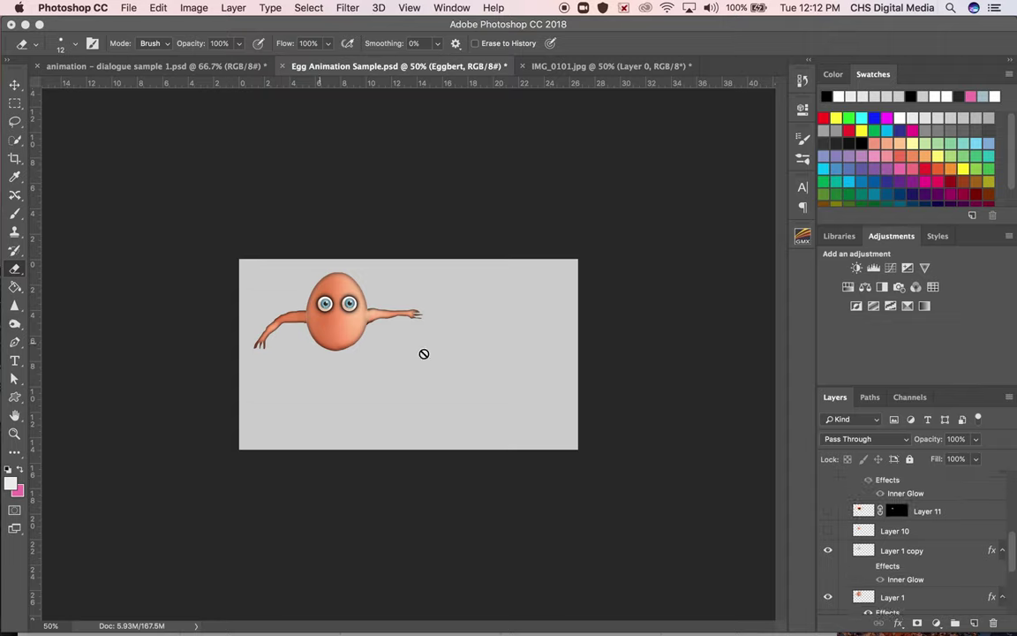
{"action": "left_click", "coordinate": [828, 530]}
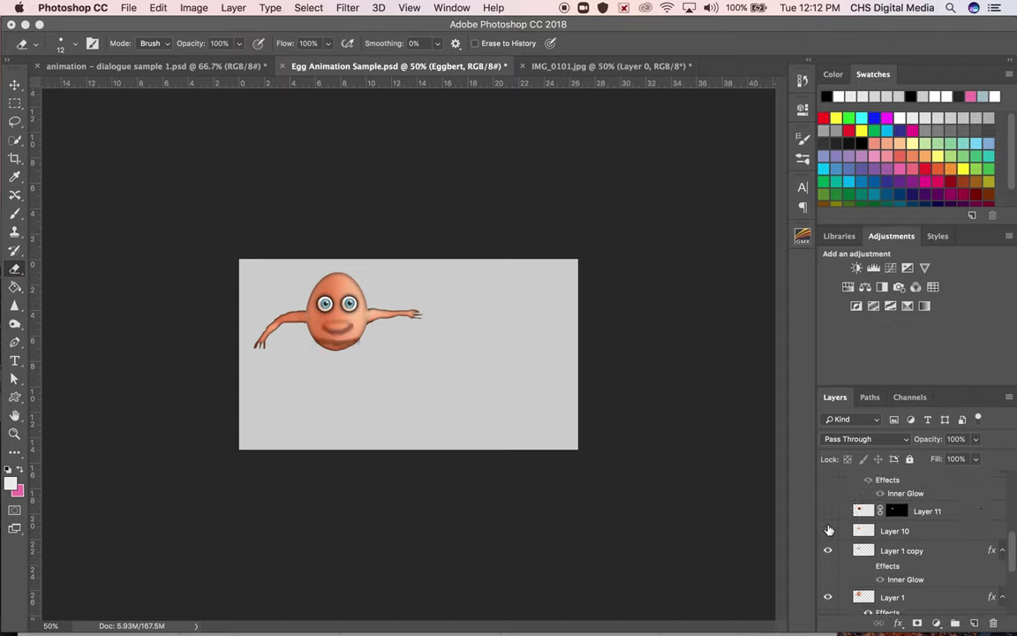
{"action": "left_click", "coordinate": [829, 512]}
{"action": "left_click", "coordinate": [829, 512]}
{"action": "left_click", "coordinate": [829, 512]}
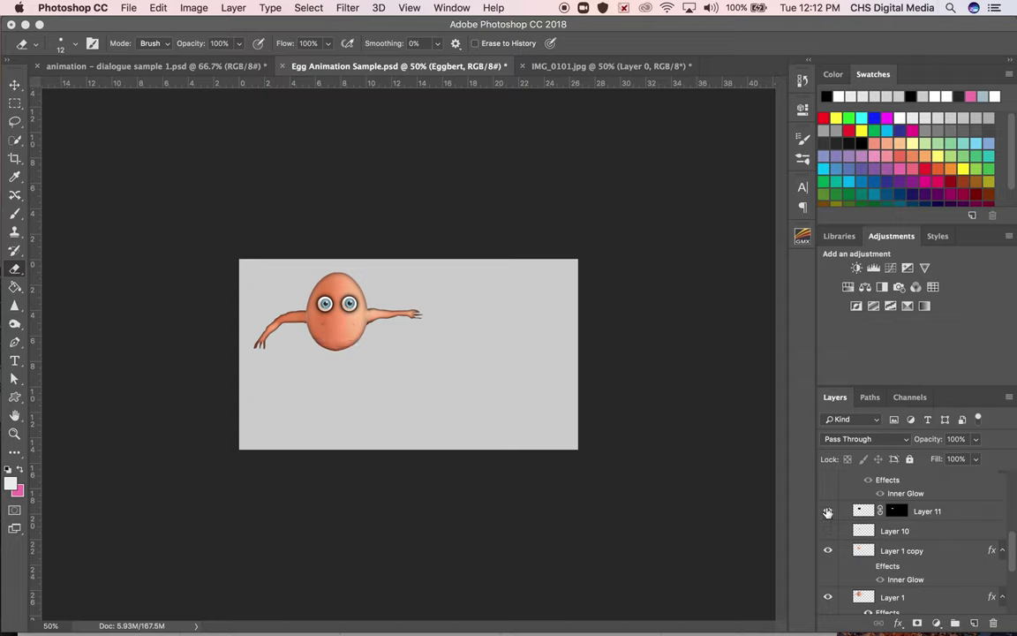
{"action": "left_click", "coordinate": [828, 513]}
{"action": "scroll", "coordinate": [830, 513], "scroll_direction": "up", "scroll_amount": 3}
{"action": "left_click", "coordinate": [829, 515]}
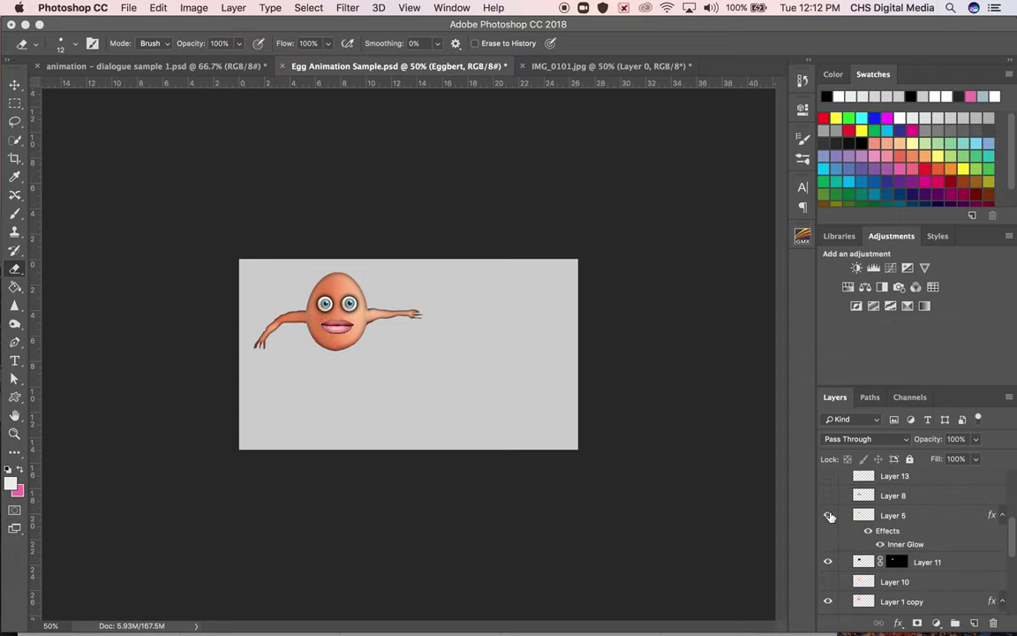
{"action": "scroll", "coordinate": [830, 518], "scroll_direction": "up", "scroll_amount": 5}
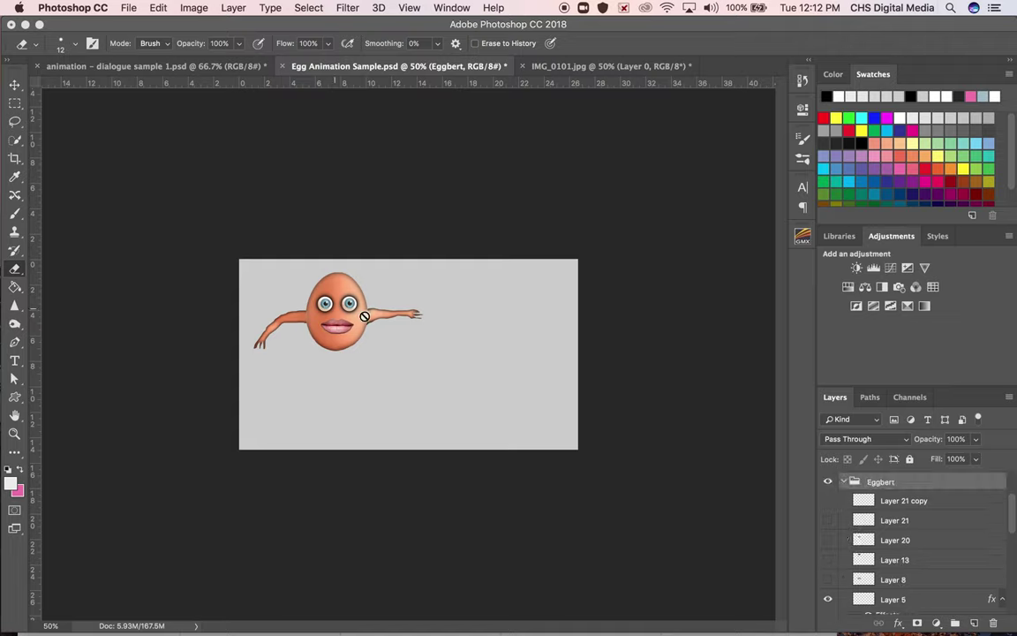
{"action": "left_click", "coordinate": [123, 67]}
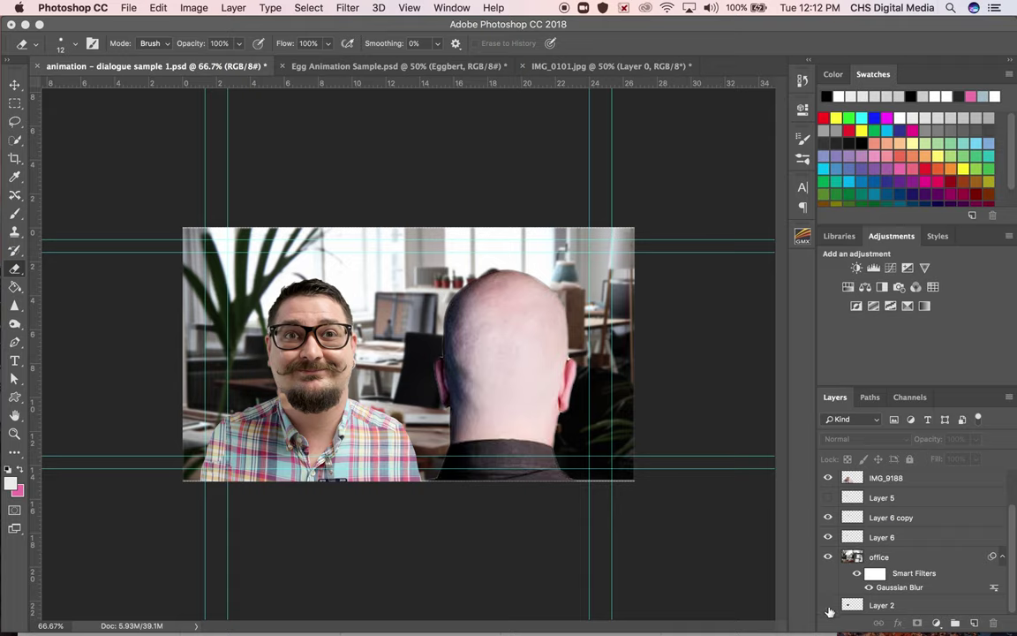
- Turn on Layer 5 and hide the bald-headed figure and the man's face layer
{"action": "scroll", "coordinate": [829, 609], "scroll_direction": "up", "scroll_amount": 2}
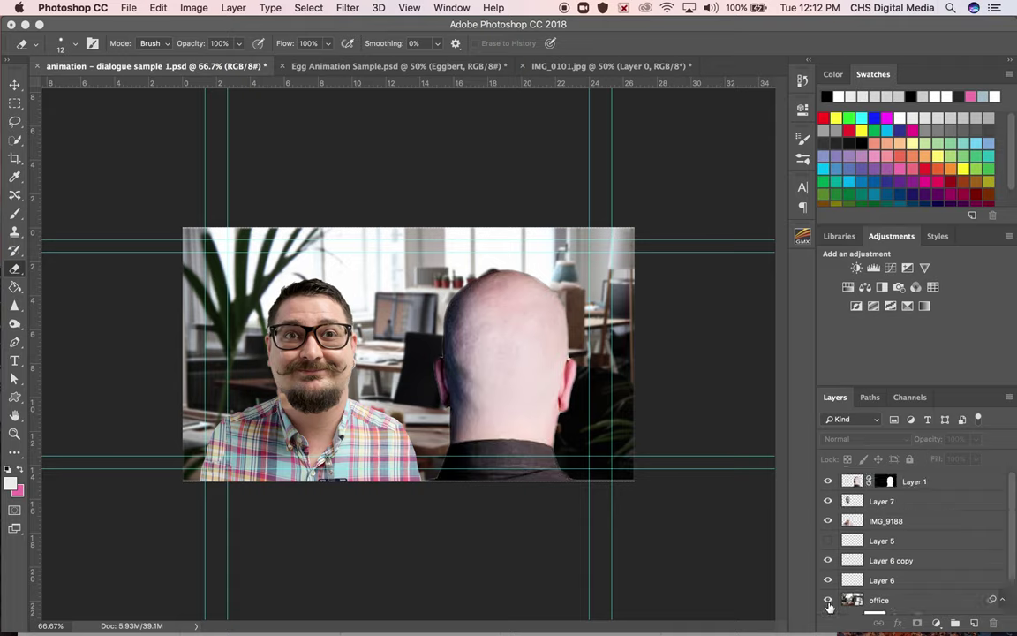
{"action": "scroll", "coordinate": [829, 606], "scroll_direction": "down", "scroll_amount": 2}
{"action": "left_click", "coordinate": [828, 497]}
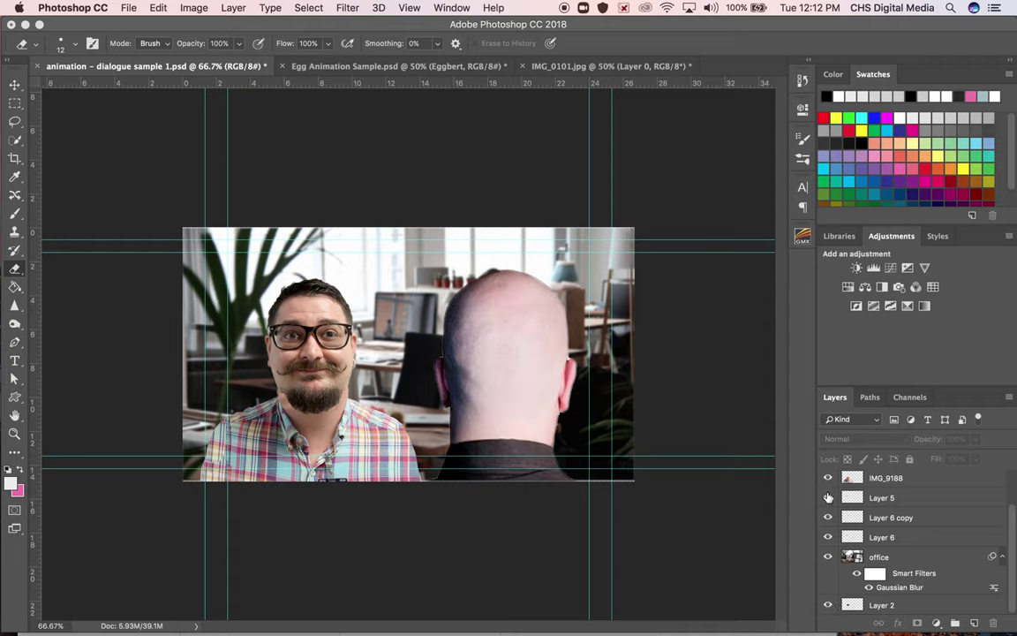
{"action": "scroll", "coordinate": [828, 498], "scroll_direction": "up", "scroll_amount": 2}
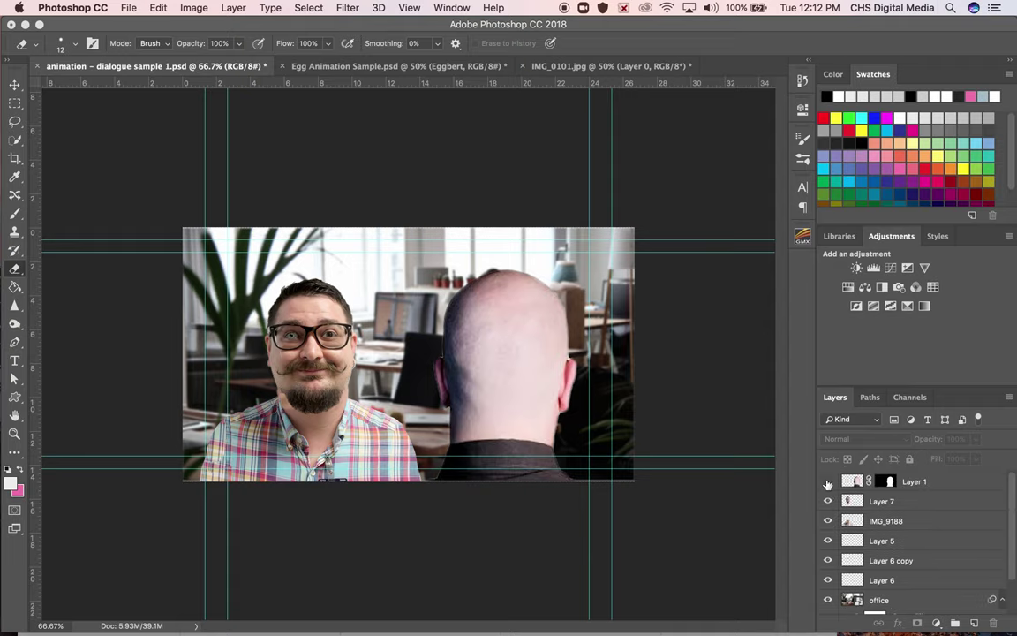
{"action": "left_click", "coordinate": [828, 482]}
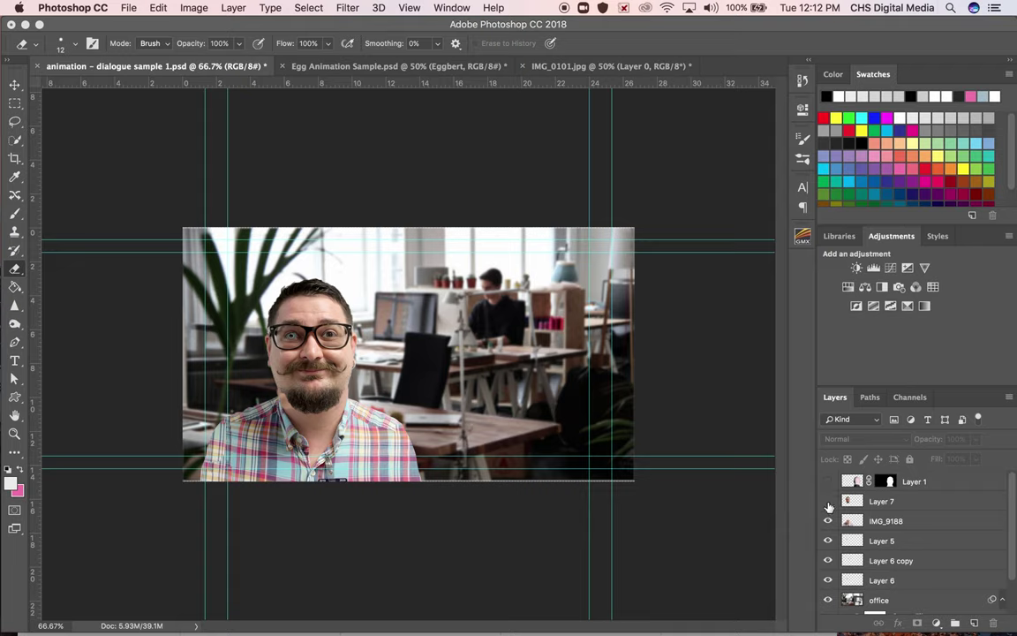
{"action": "left_click", "coordinate": [828, 503]}
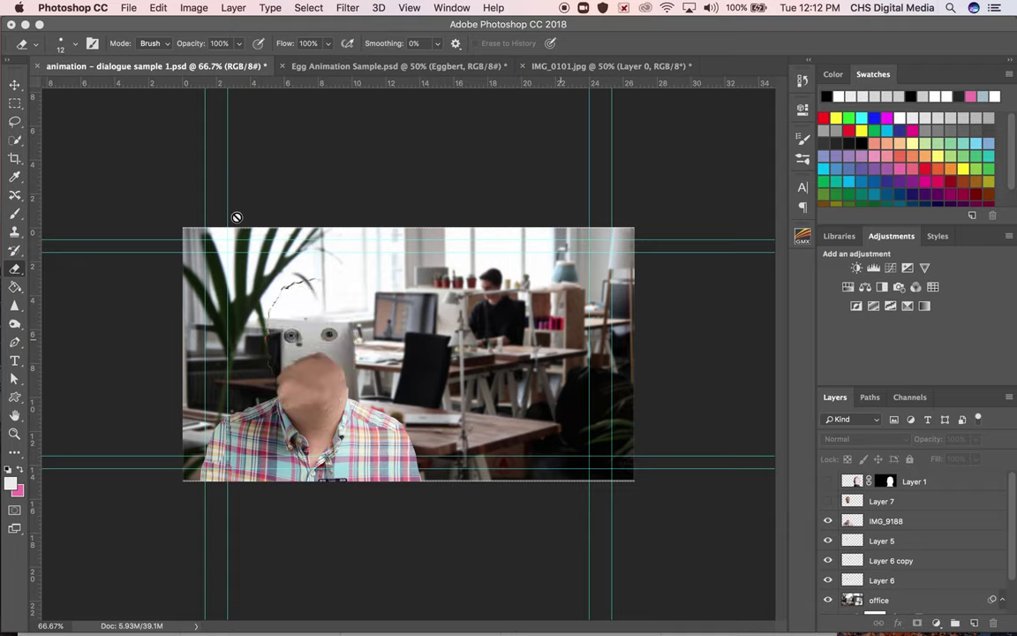
- With the Move tool, zoom to 200%, restore the man's face and hide the Layer 6 copy eye
{"action": "left_click", "coordinate": [22, 86]}
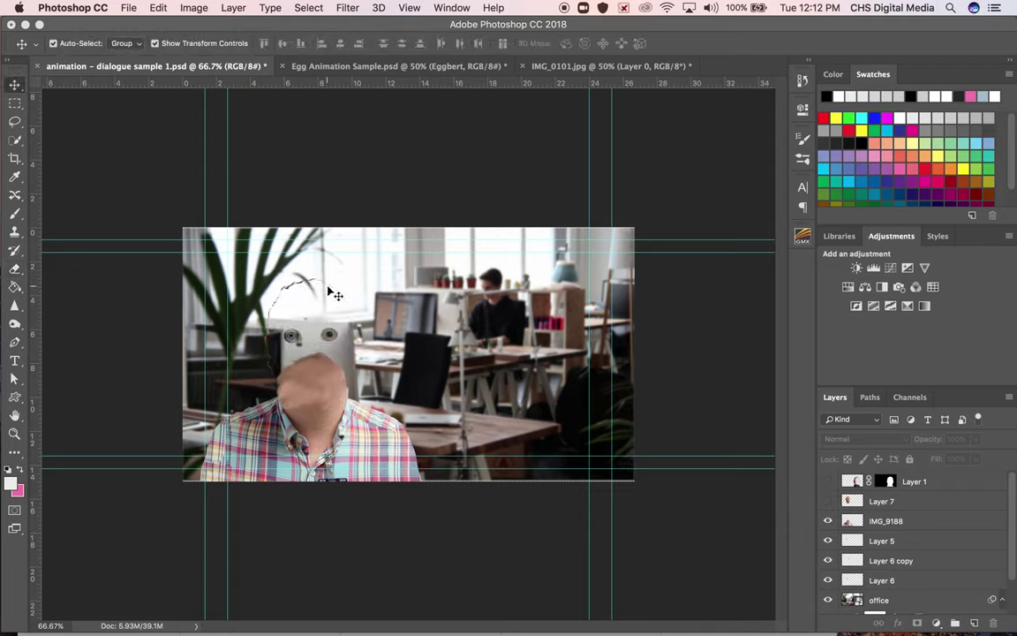
{"action": "key", "text": "super+equal"}
{"action": "key", "text": "super+equal"}
{"action": "key", "text": "super+equal"}
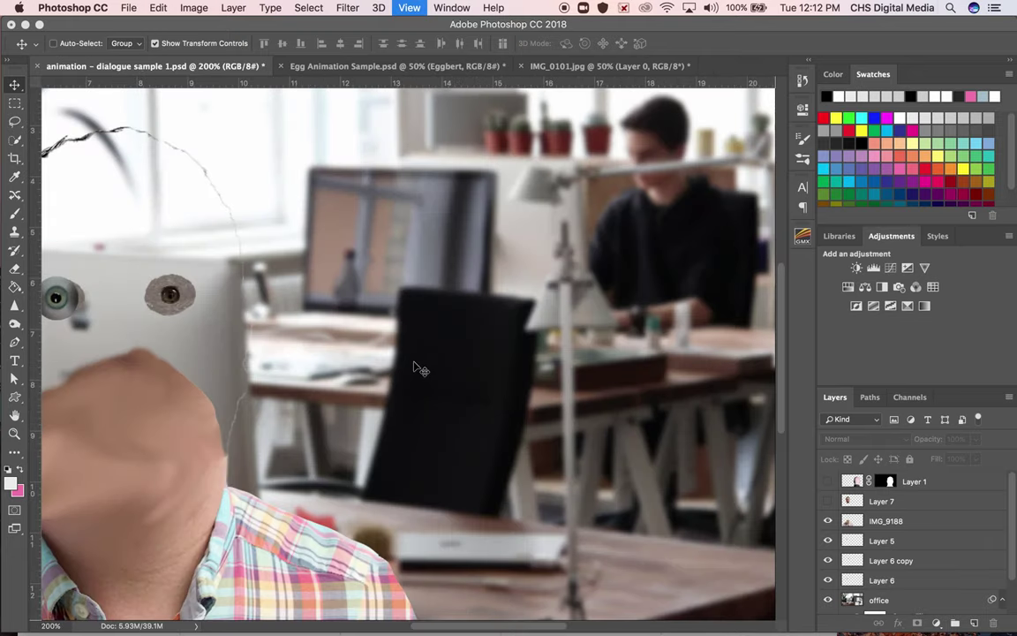
{"action": "scroll", "coordinate": [421, 369], "scroll_direction": "left", "scroll_amount": 5}
{"action": "scroll", "coordinate": [420, 369], "scroll_direction": "left", "scroll_amount": 4}
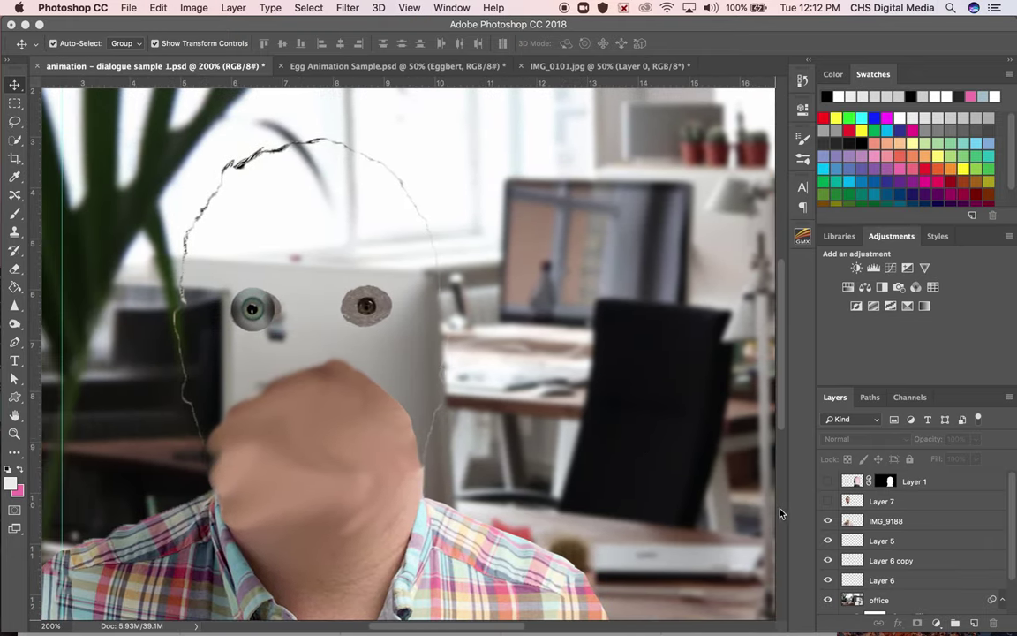
{"action": "left_click", "coordinate": [828, 503]}
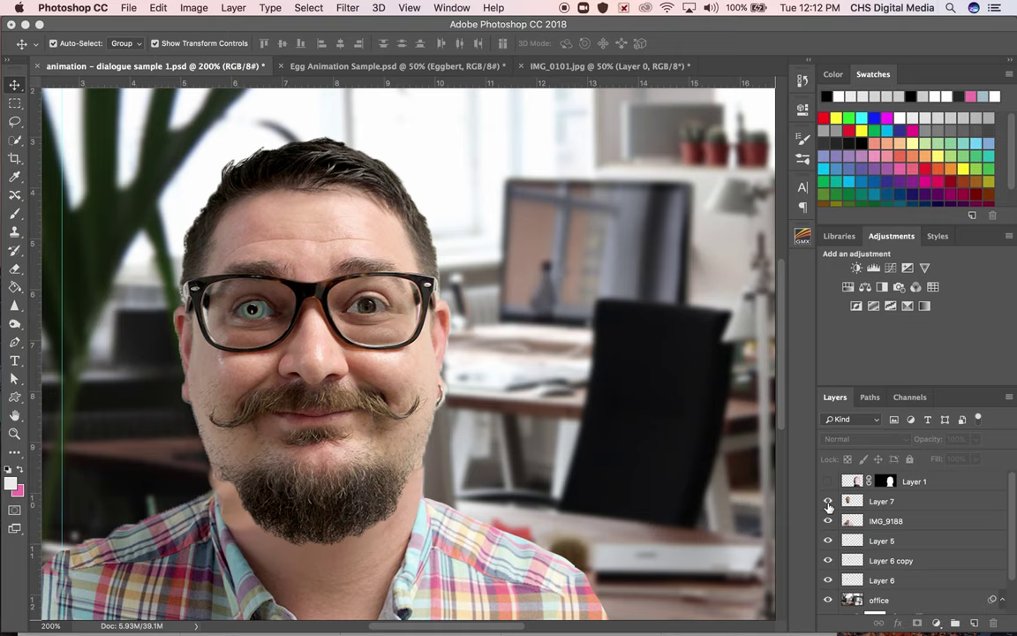
{"action": "scroll", "coordinate": [830, 530], "scroll_direction": "down", "scroll_amount": 2}
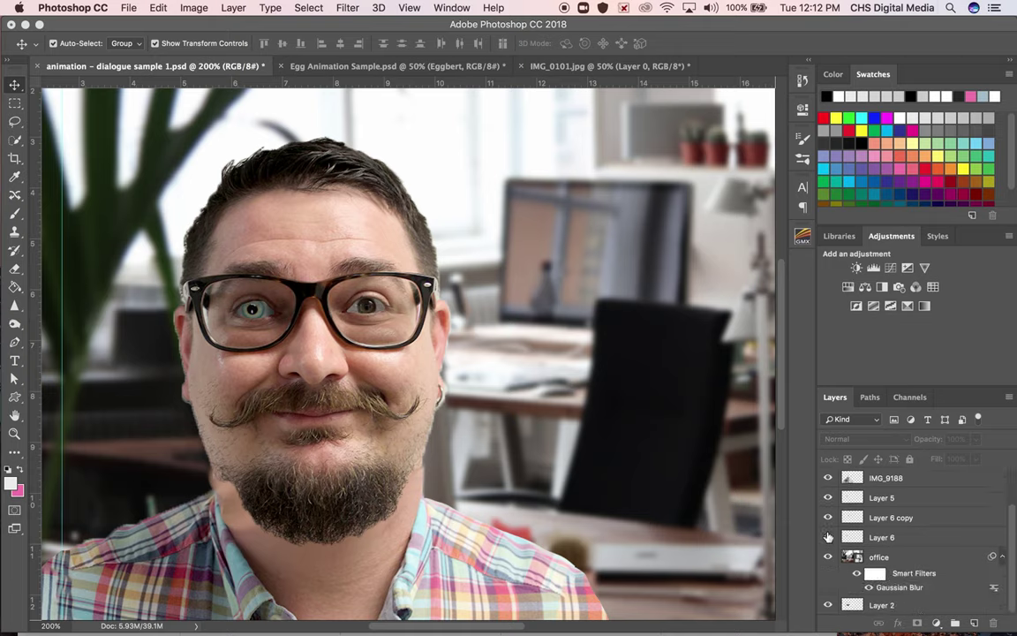
{"action": "left_click", "coordinate": [828, 517]}
- Hide and restore the Layer 6 pupils, briefly trying Layer 5's alternate iris on the left eye
{"action": "left_click", "coordinate": [828, 537]}
{"action": "left_click", "coordinate": [828, 500]}
{"action": "left_click", "coordinate": [828, 517]}
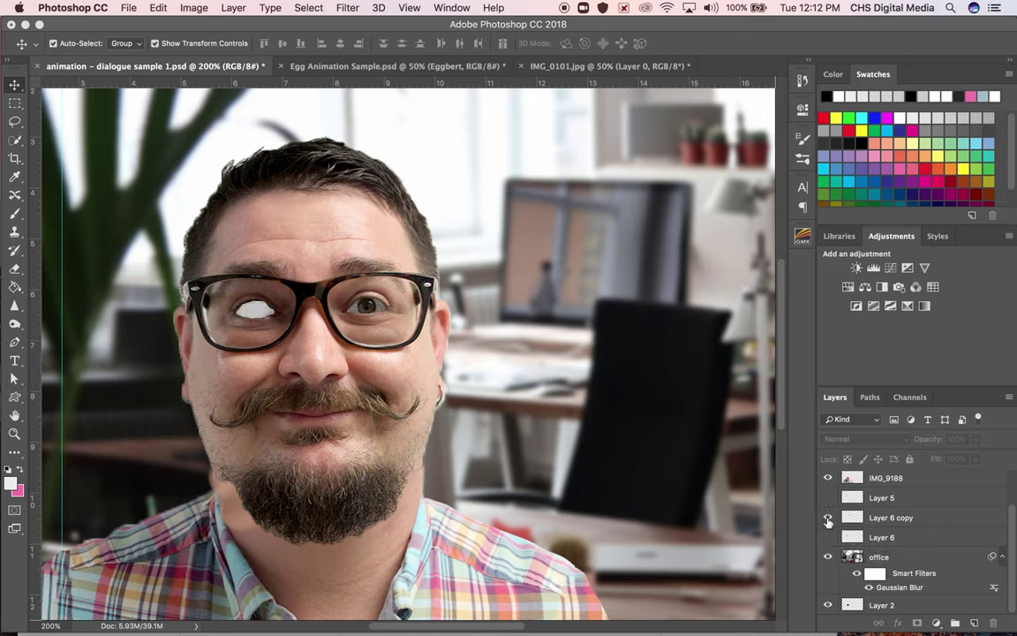
{"action": "left_click", "coordinate": [828, 538]}
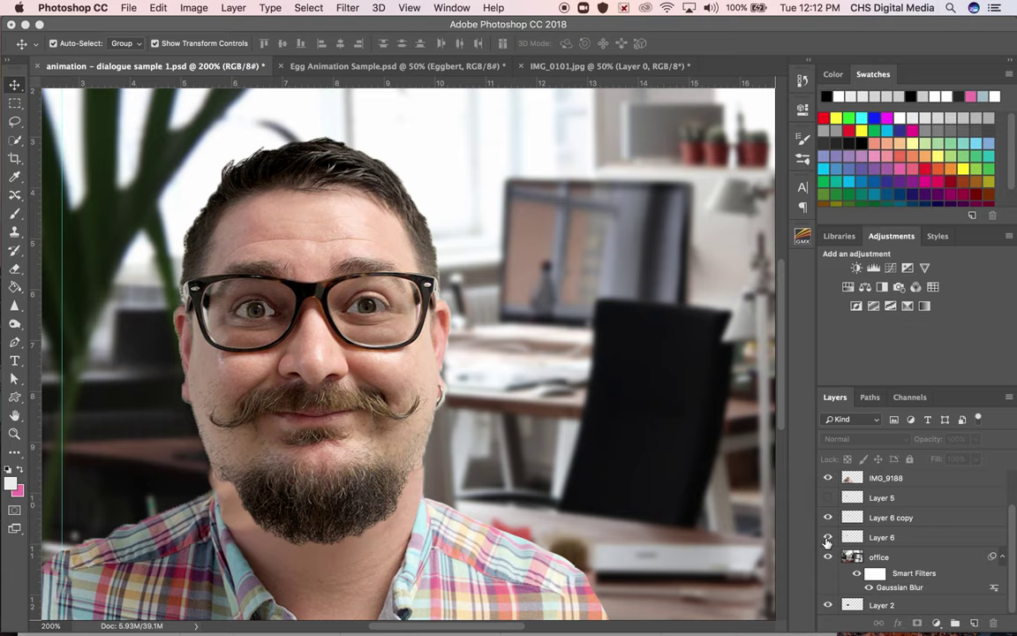
{"action": "left_click", "coordinate": [827, 498]}
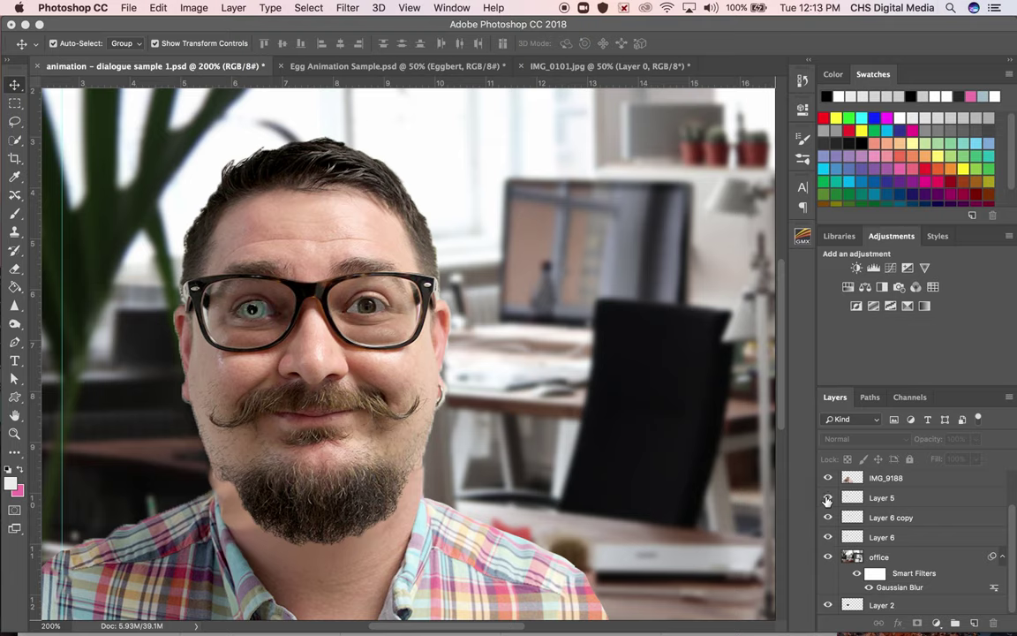
{"action": "left_click", "coordinate": [828, 498]}
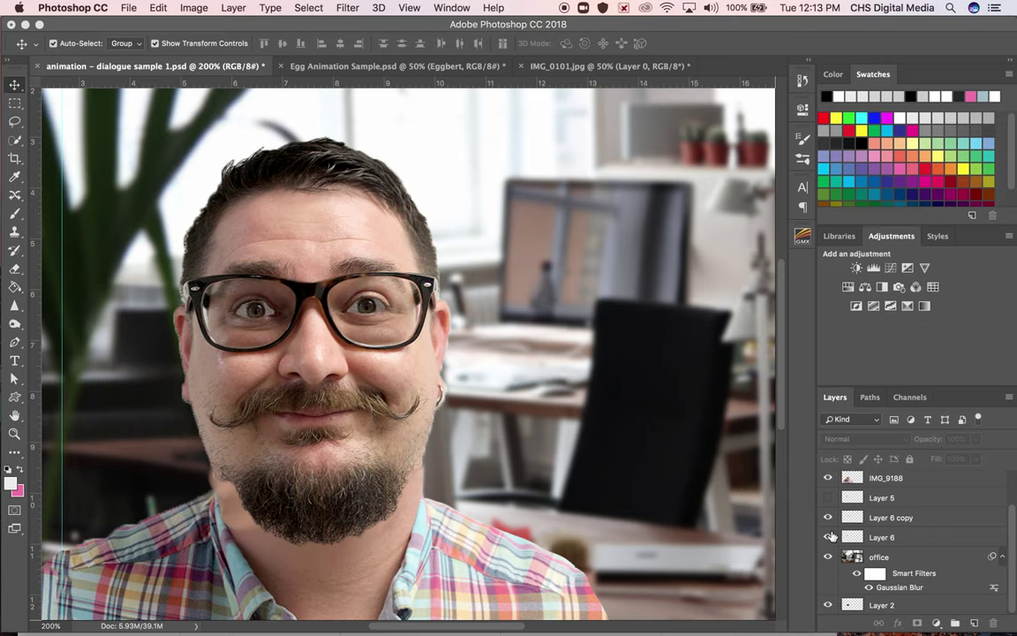
- Toggle the face photo to compare it with the outline beneath, ending with it shown
{"action": "scroll", "coordinate": [830, 536], "scroll_direction": "up", "scroll_amount": 2}
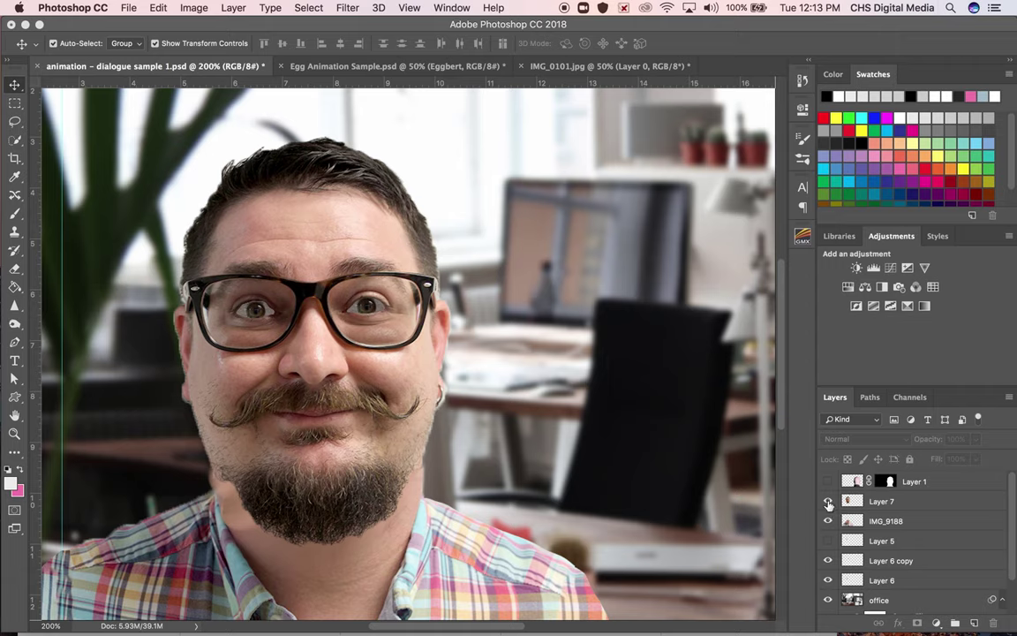
{"action": "left_click", "coordinate": [828, 502]}
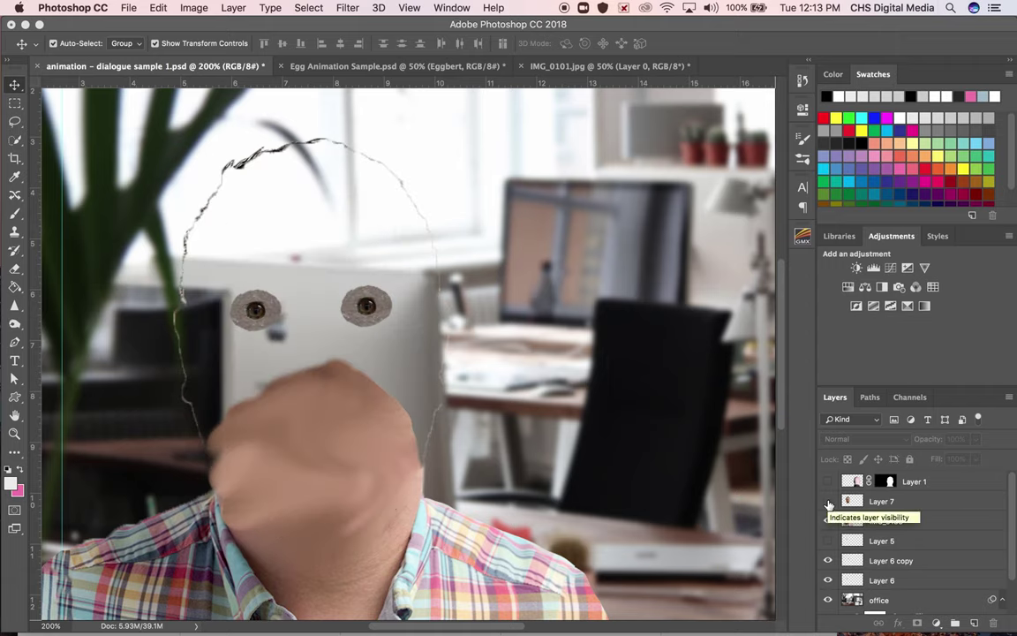
{"action": "left_click", "coordinate": [829, 502]}
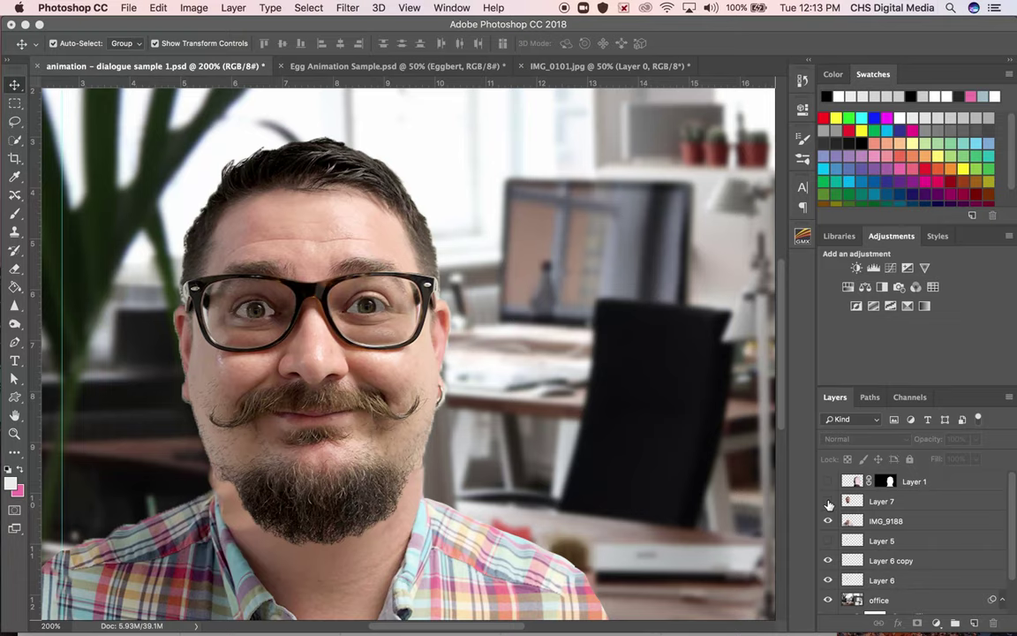
{"action": "left_click", "coordinate": [828, 501]}
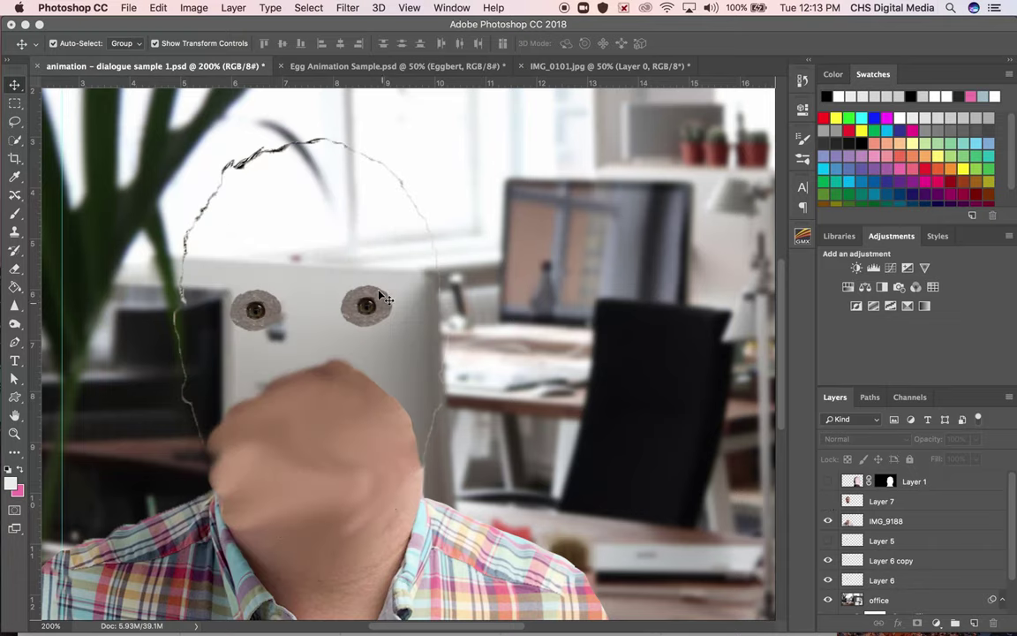
{"action": "left_click", "coordinate": [827, 501]}
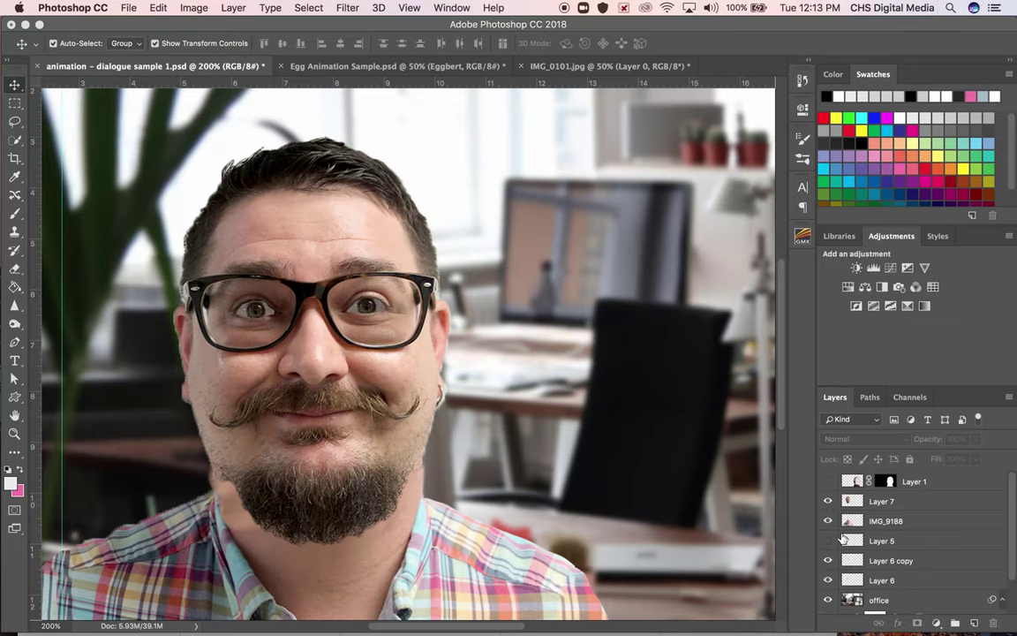
- Select Layer 6 copy and Layer 6 and shift both eyes slightly left
{"action": "left_click", "coordinate": [875, 560]}
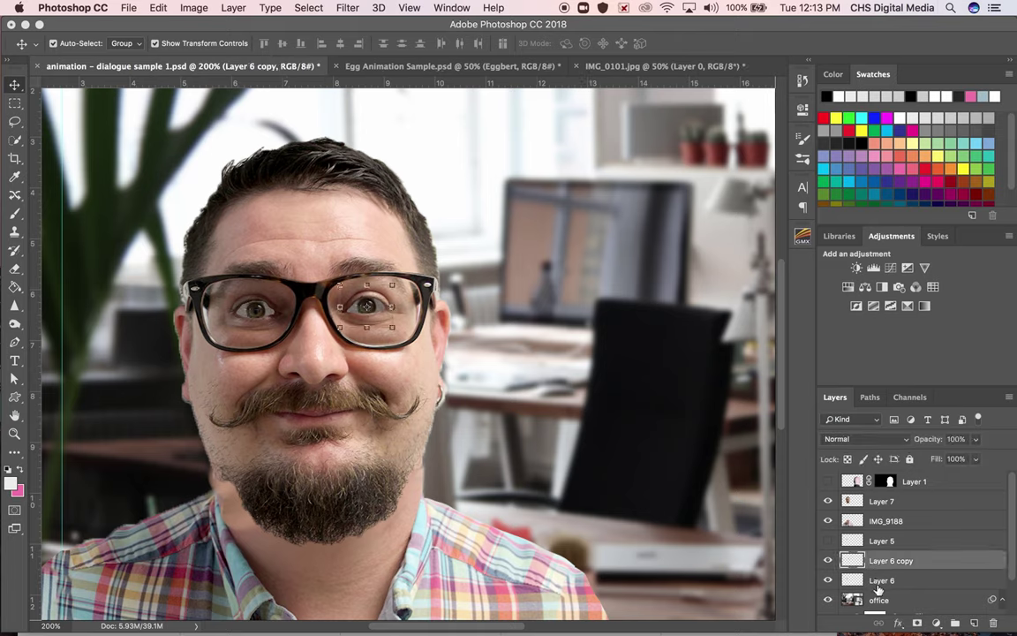
{"action": "left_click", "coordinate": [883, 581], "text": "shift"}
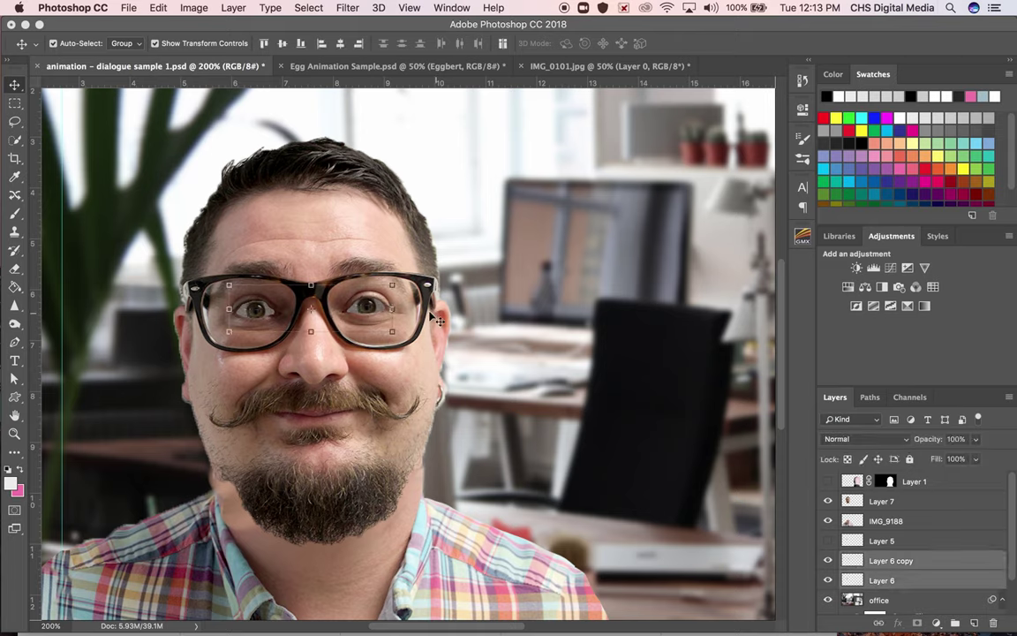
{"action": "left_click", "coordinate": [379, 309]}
{"action": "left_click_drag", "start_coordinate": [385, 309], "coordinate": [376, 309]}
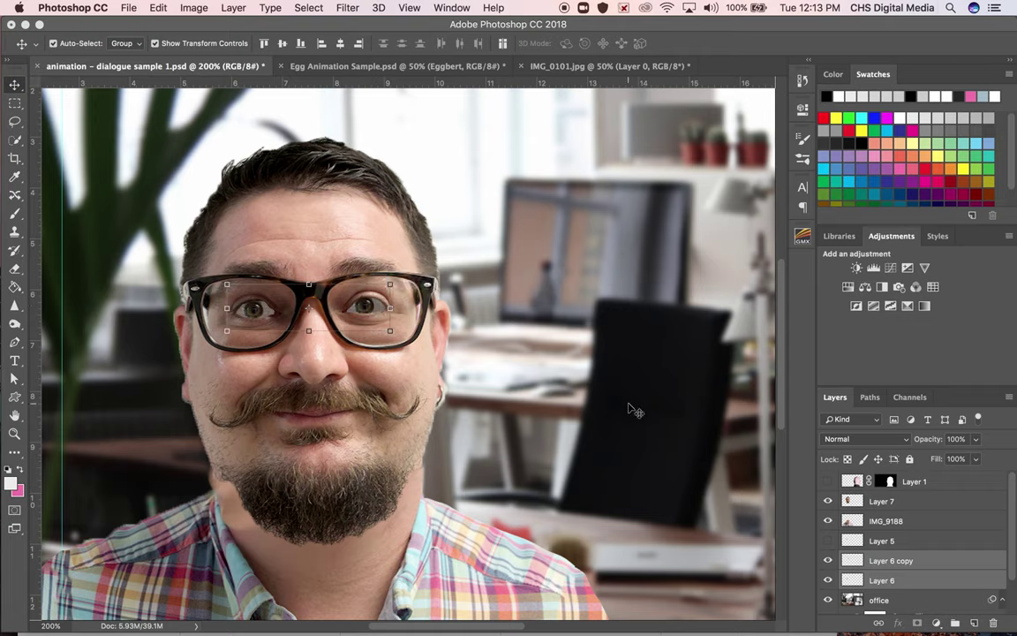
- Hide both pupil layers, show them again, and preview the blue-grey pupil on the left eye
{"action": "left_click", "coordinate": [828, 560]}
{"action": "left_click", "coordinate": [828, 580]}
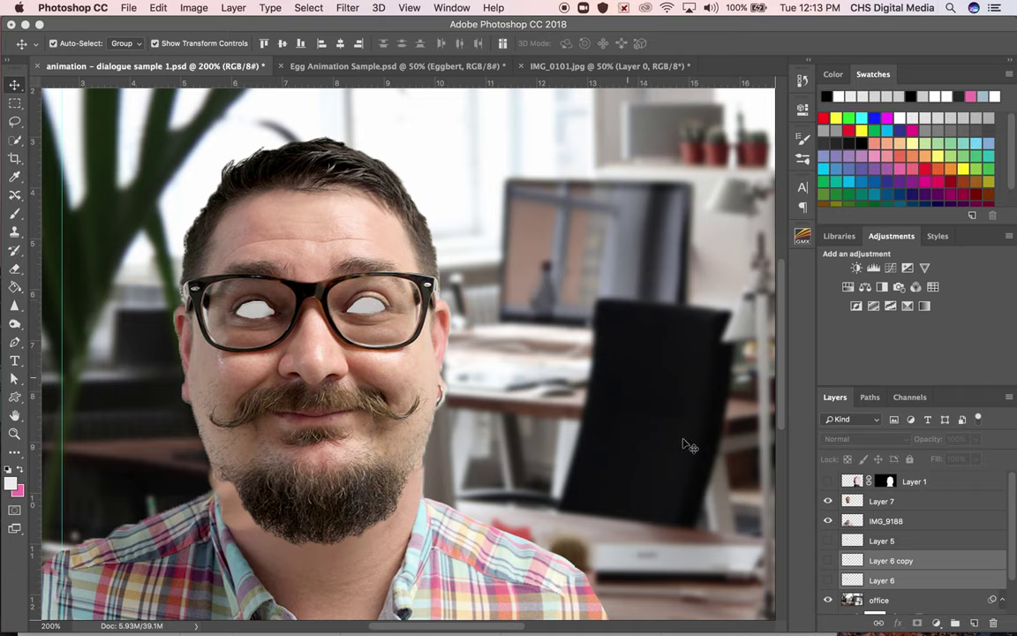
{"action": "left_click", "coordinate": [828, 565]}
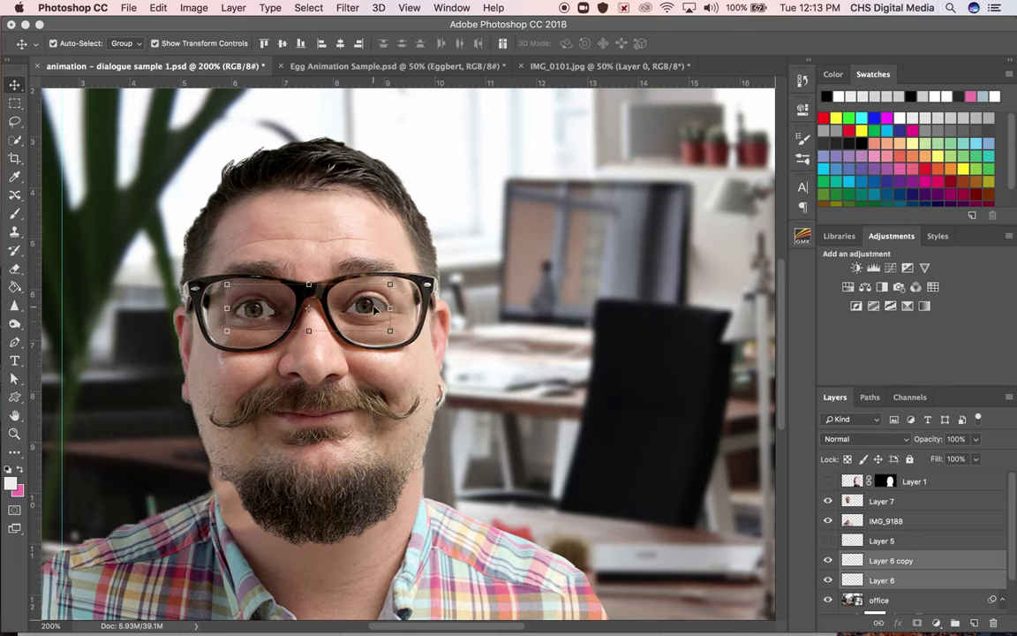
{"action": "left_click", "coordinate": [828, 540]}
- Make Layer 5 active and compare the blue-grey pupil with the face photo hidden, then restore the photo
{"action": "left_click", "coordinate": [829, 542]}
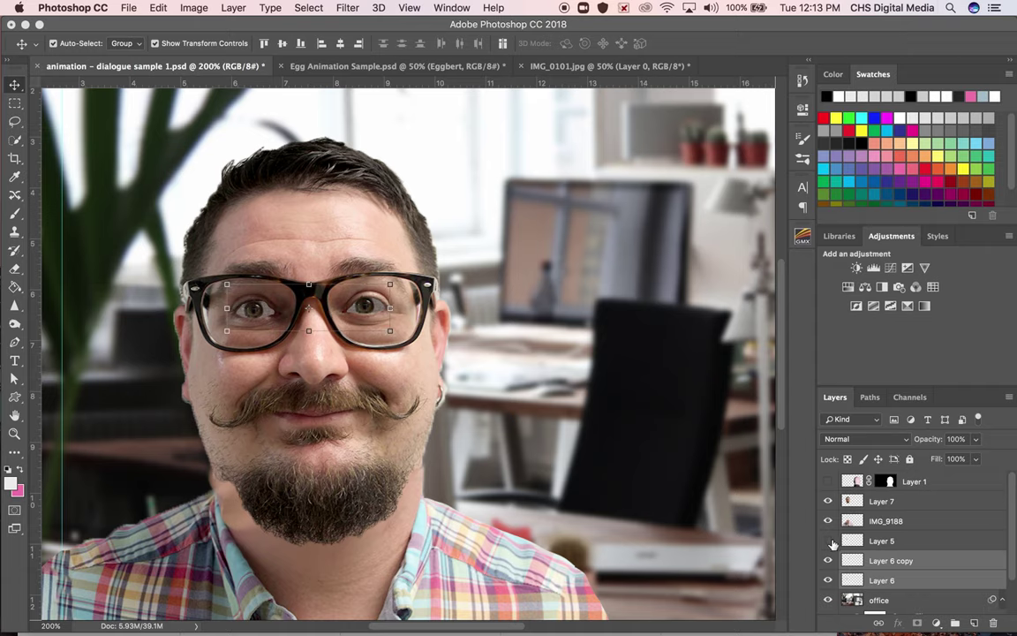
{"action": "left_click", "coordinate": [879, 546]}
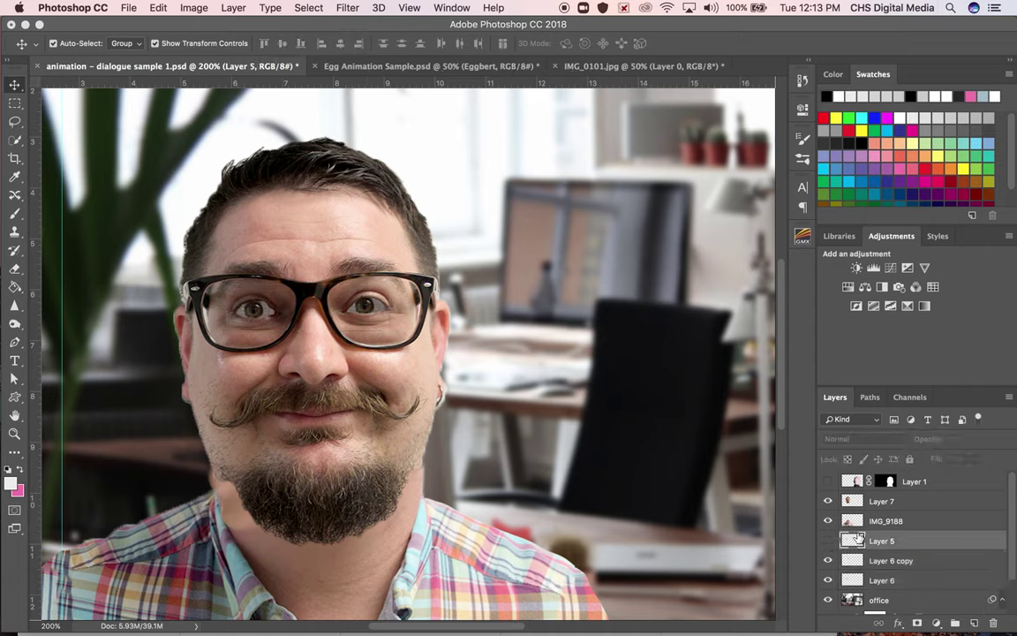
{"action": "left_click", "coordinate": [830, 501]}
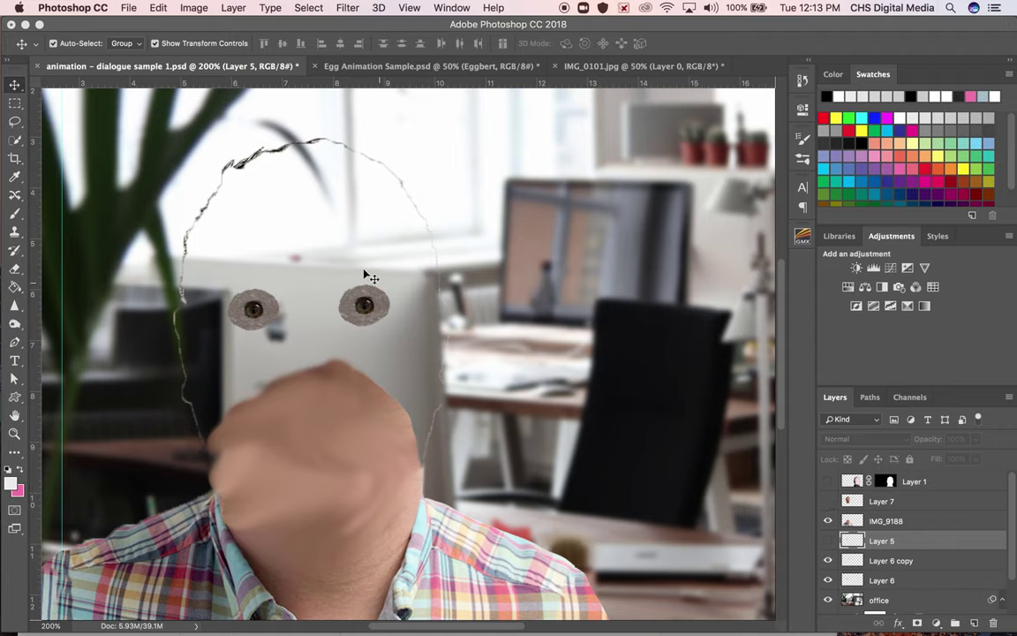
{"action": "left_click", "coordinate": [828, 540]}
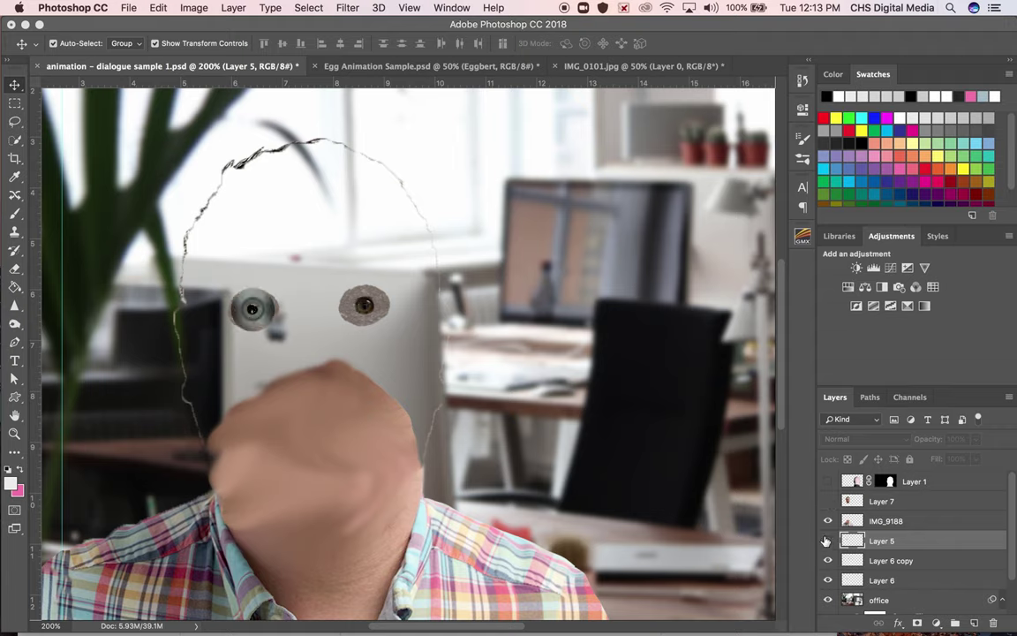
{"action": "left_click", "coordinate": [828, 540]}
{"action": "left_click", "coordinate": [829, 502]}
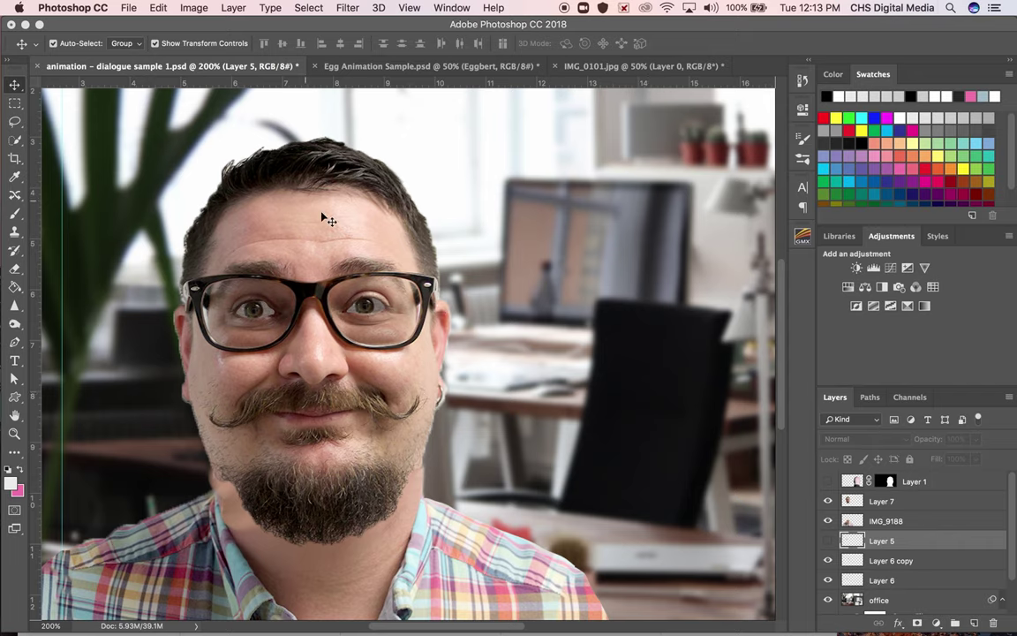
- Select both pupil layers on the canvas and nudge them slightly downward
{"action": "left_click", "coordinate": [376, 312]}
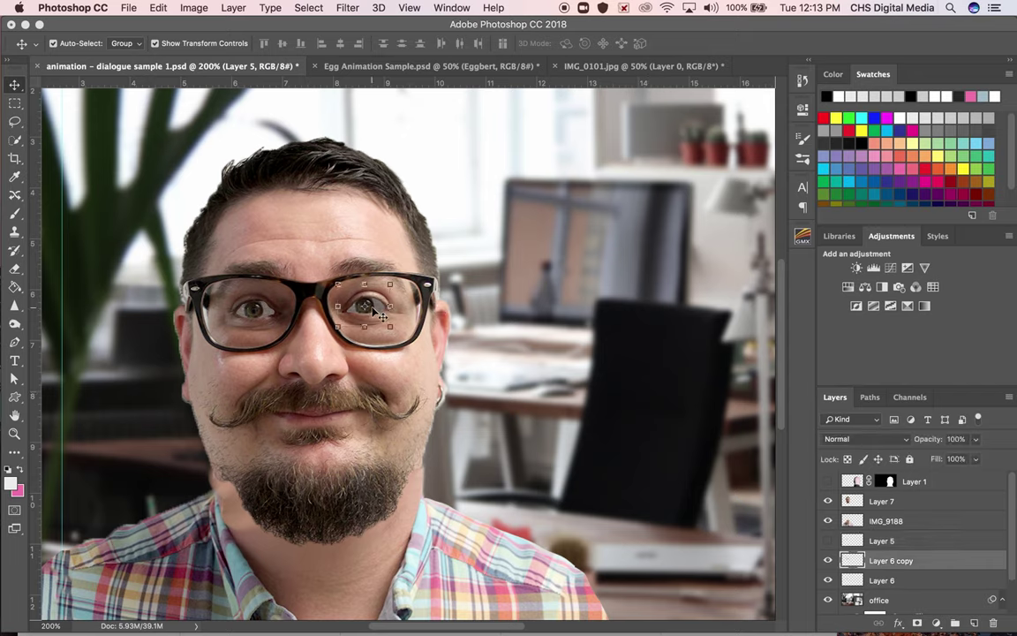
{"action": "left_click", "coordinate": [270, 316], "text": "shift"}
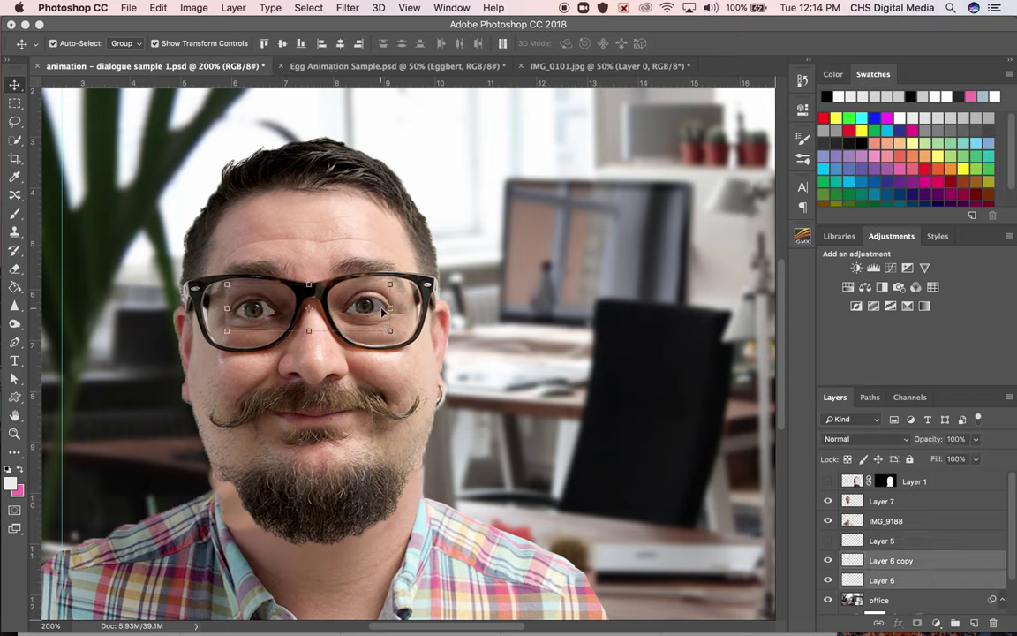
{"action": "mouse_move", "coordinate": [382, 311]}
{"action": "left_mouse_down"}
{"action": "mouse_move", "coordinate": [371, 313]}
{"action": "mouse_move", "coordinate": [384, 325]}
{"action": "mouse_move", "coordinate": [389, 300]}
{"action": "mouse_move", "coordinate": [385, 309]}
{"action": "left_mouse_up"}
- Alternate between the office background and pupil layers, then preview and re-hide the blue-grey Layer 5 pupil
{"action": "left_click", "coordinate": [517, 341]}
{"action": "left_click", "coordinate": [375, 306]}
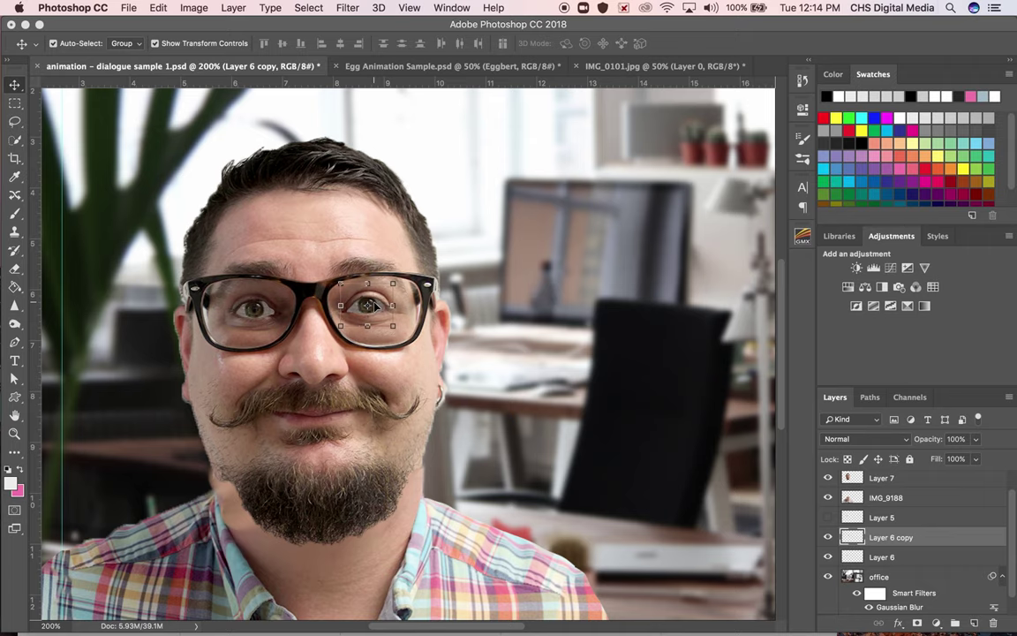
{"action": "left_click", "coordinate": [605, 366]}
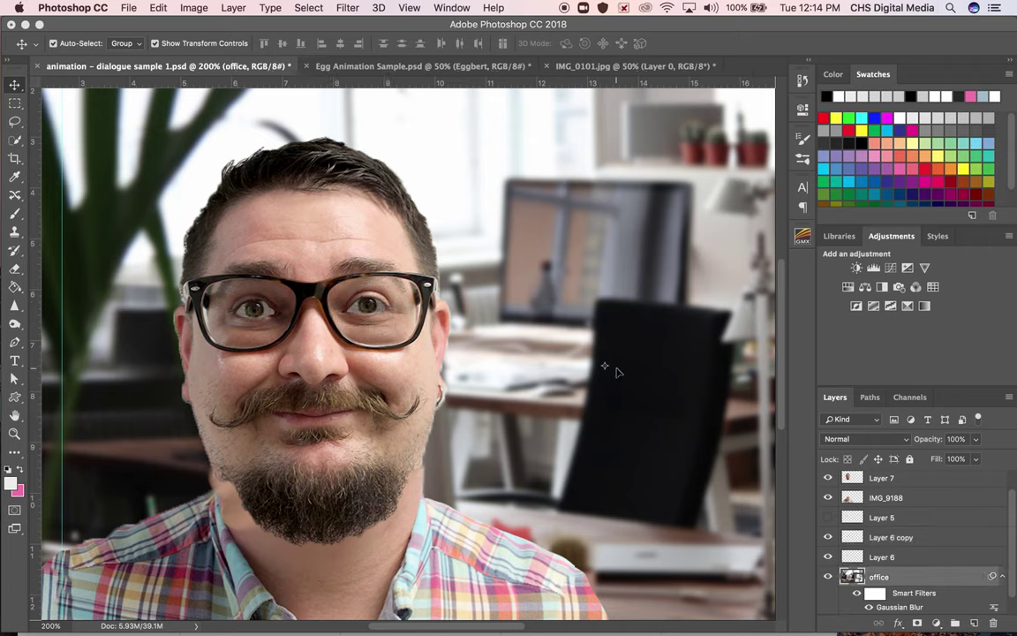
{"action": "left_click", "coordinate": [367, 308]}
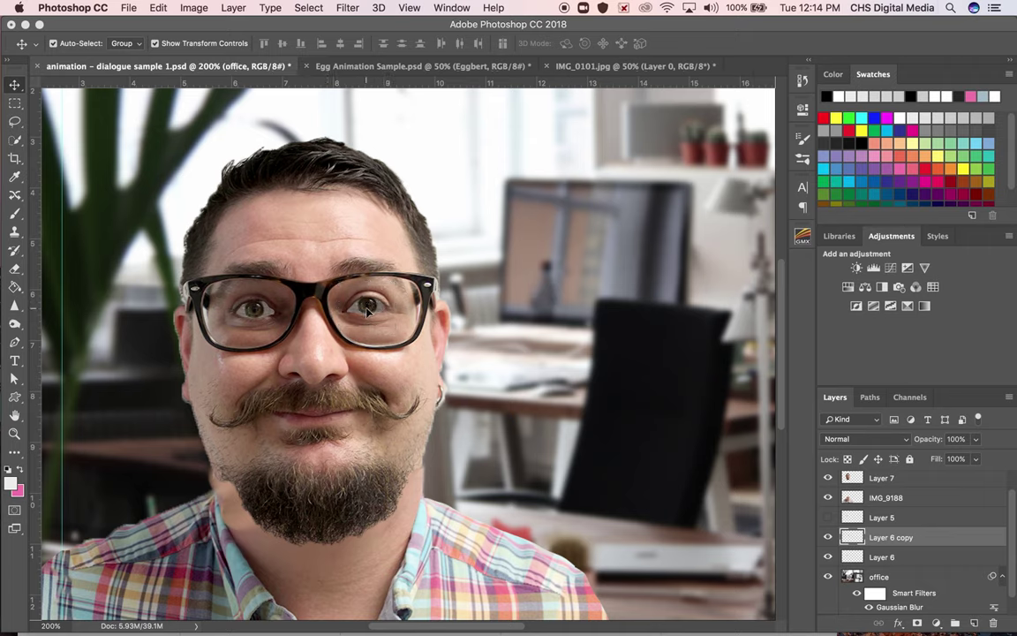
{"action": "left_click", "coordinate": [605, 365]}
{"action": "left_click", "coordinate": [829, 517]}
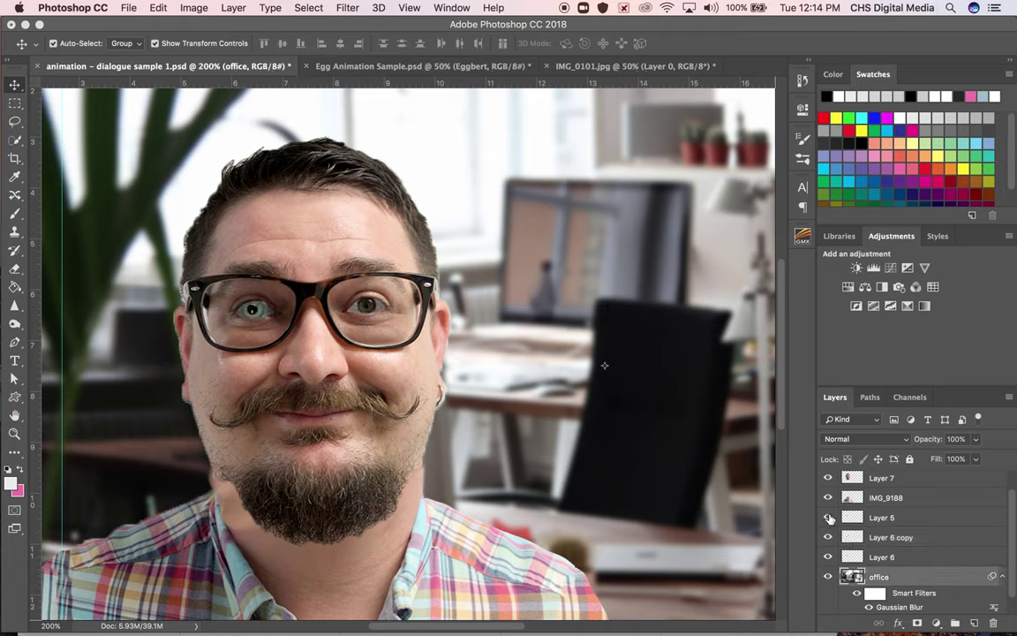
{"action": "left_click", "coordinate": [829, 518]}
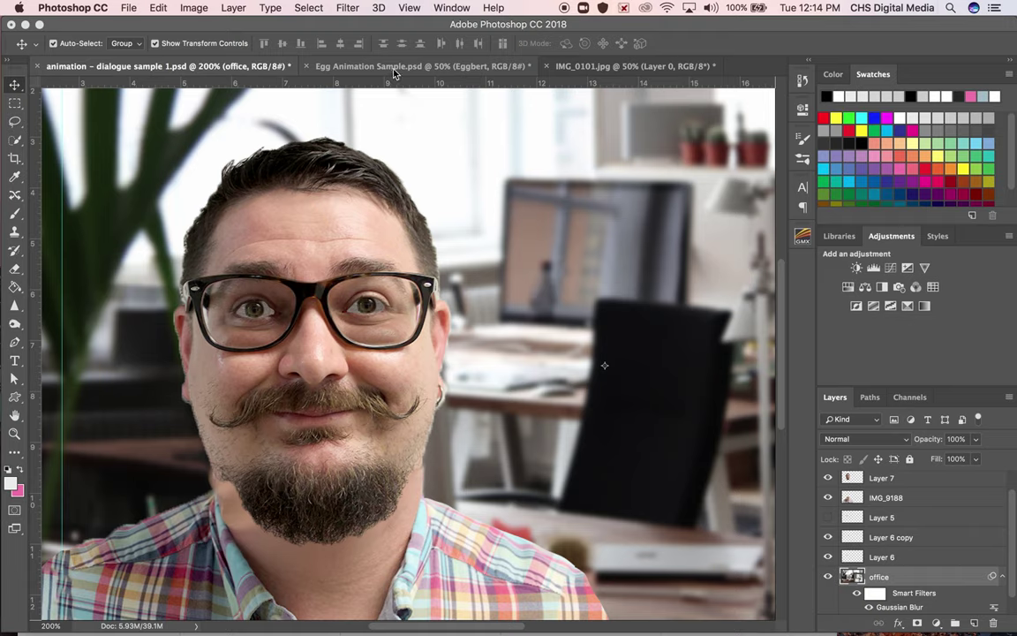
{"action": "left_click", "coordinate": [354, 61]}
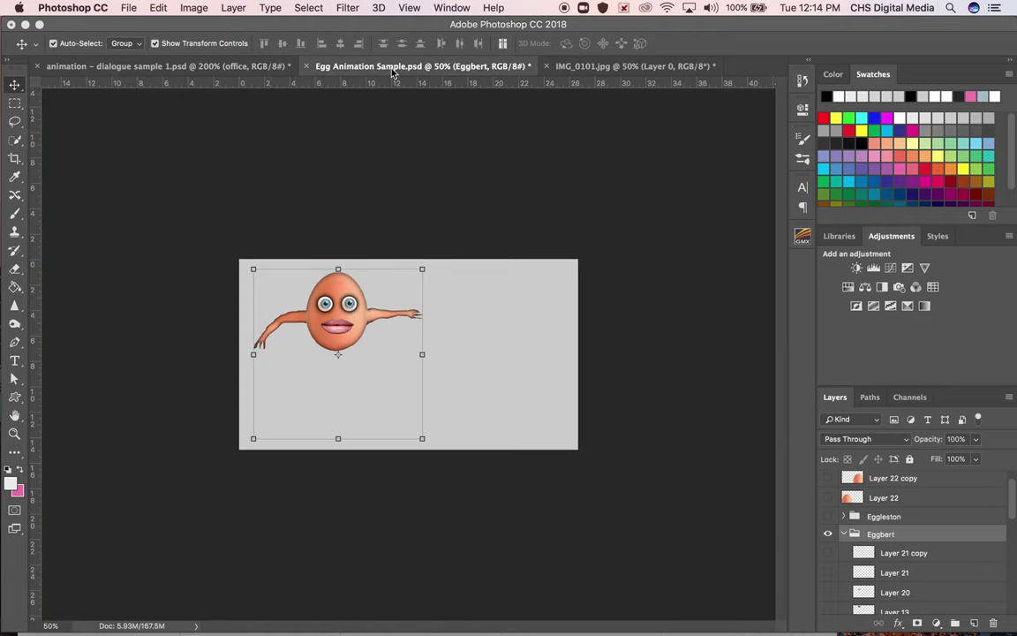
{"action": "left_click", "coordinate": [165, 70]}
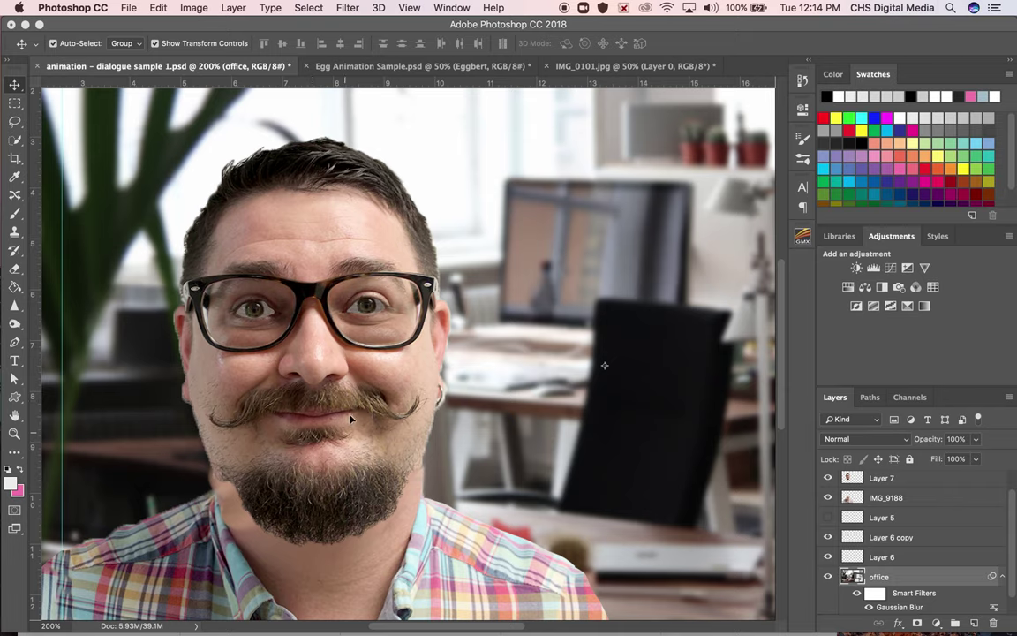
{"action": "left_click", "coordinate": [14, 121]}
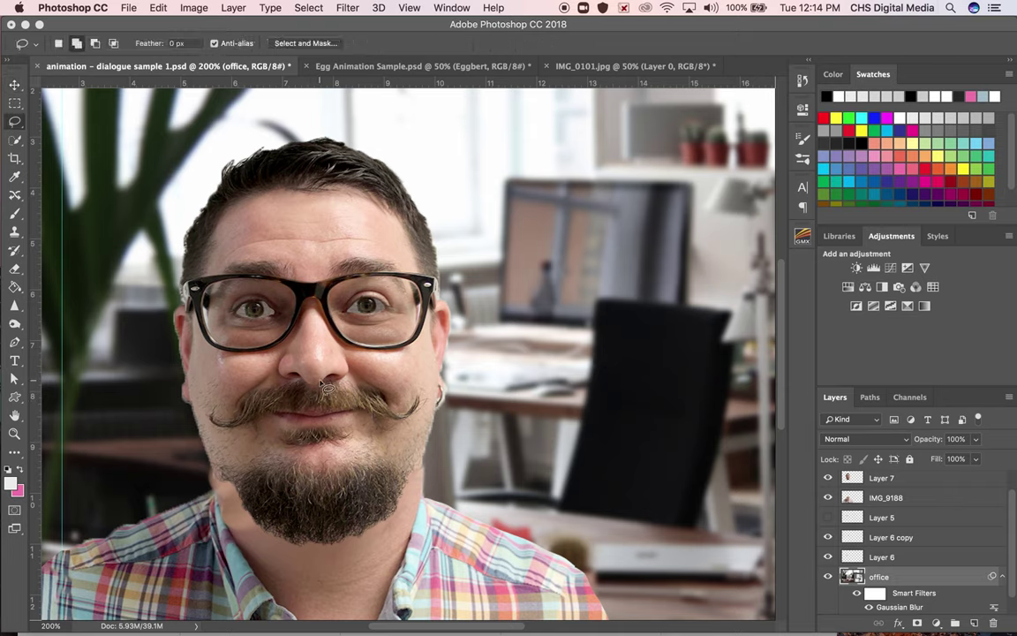
- Lasso an oval around the mouth and fill it with sampled black on a new layer
{"action": "mouse_move", "coordinate": [258, 439]}
{"action": "left_mouse_down"}
{"action": "mouse_move", "coordinate": [310, 459]}
{"action": "mouse_move", "coordinate": [353, 449]}
{"action": "mouse_move", "coordinate": [389, 412]}
{"action": "mouse_move", "coordinate": [376, 392]}
{"action": "mouse_move", "coordinate": [332, 388]}
{"action": "left_mouse_up"}
{"action": "left_click", "coordinate": [975, 625]}
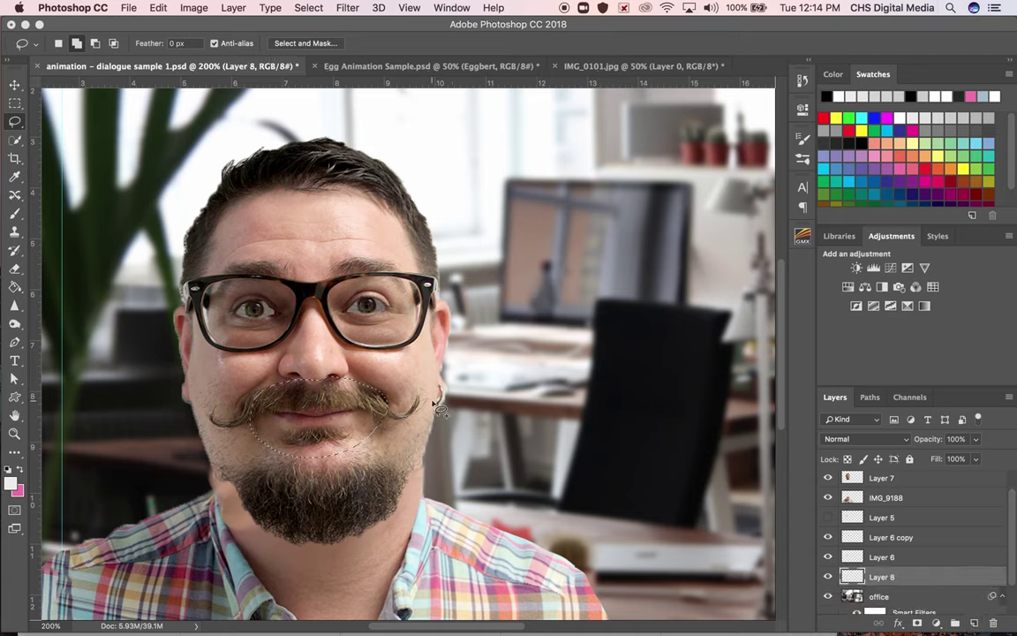
{"action": "left_click", "coordinate": [14, 288]}
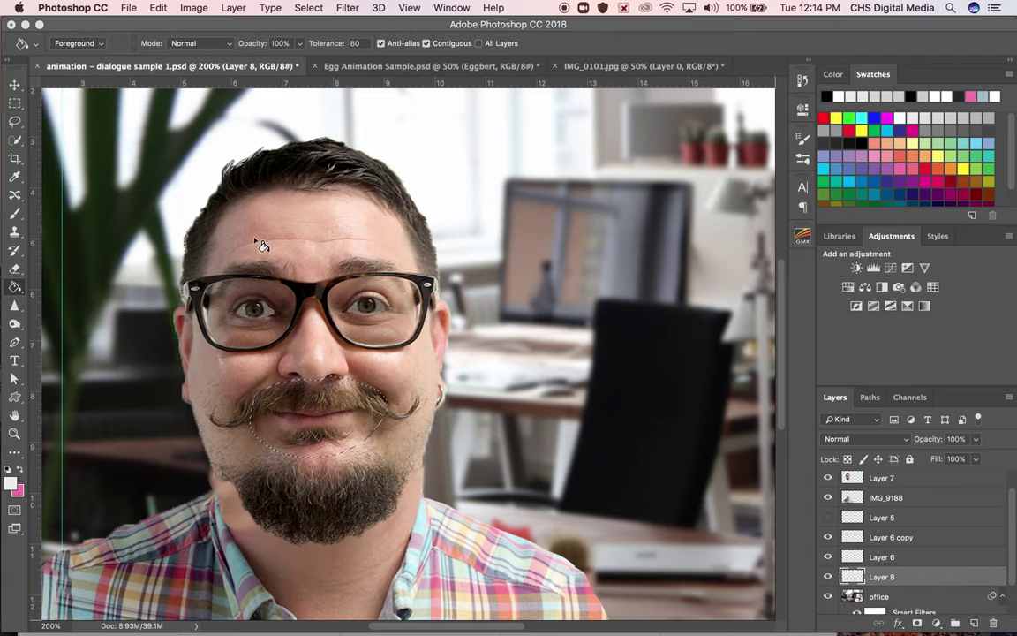
{"action": "left_click", "coordinate": [602, 363], "text": "alt"}
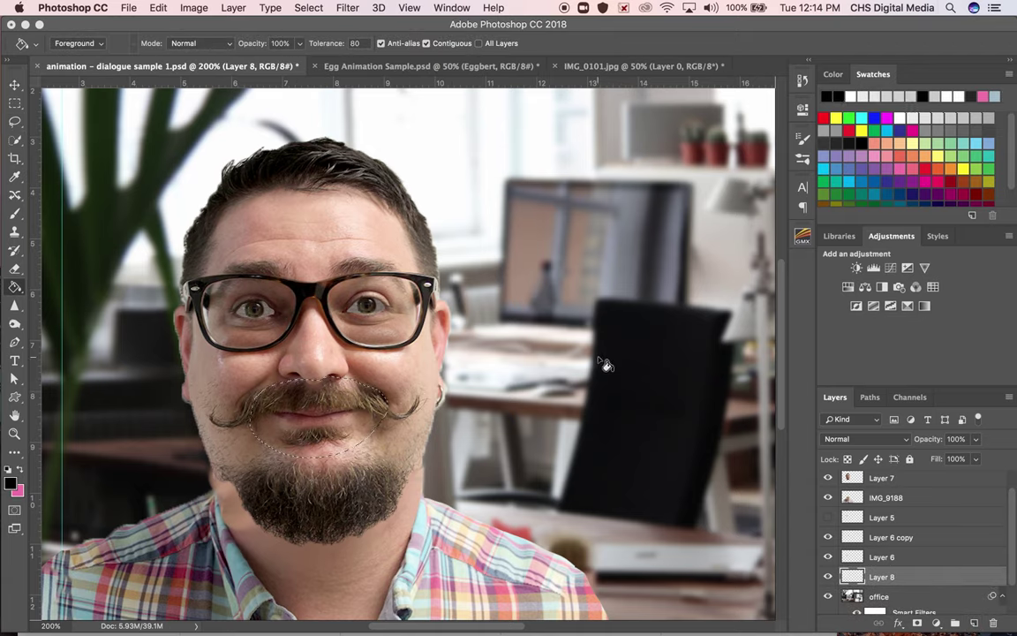
{"action": "left_click", "coordinate": [344, 414]}
- Stack the mouth layer (Layer 8) just below Layer 7, then deselect and select IMG_9188
{"action": "left_click", "coordinate": [828, 477]}
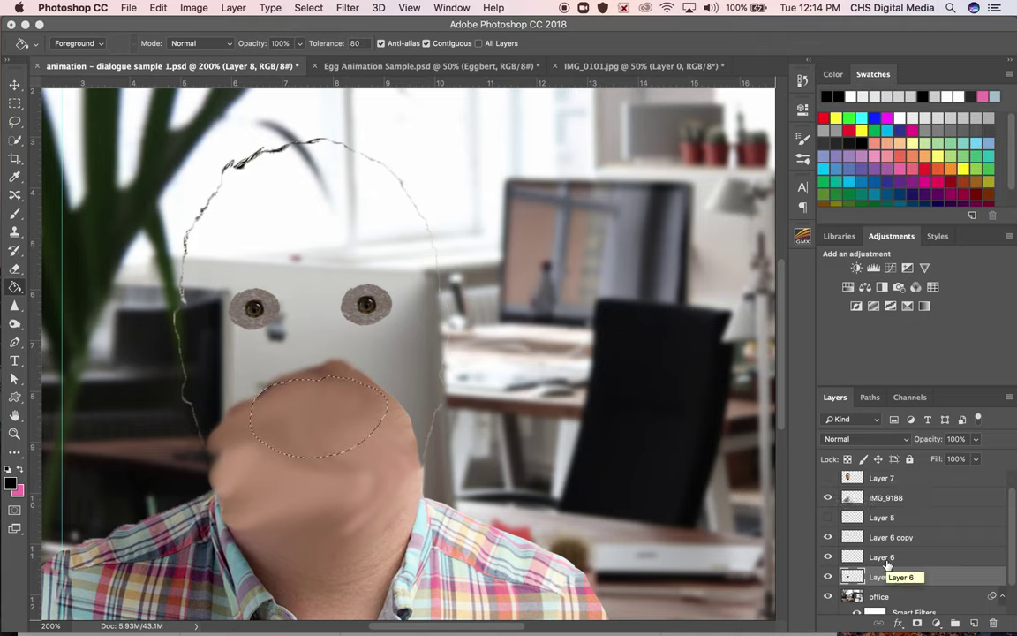
{"action": "left_click_drag", "start_coordinate": [892, 576], "coordinate": [893, 537]}
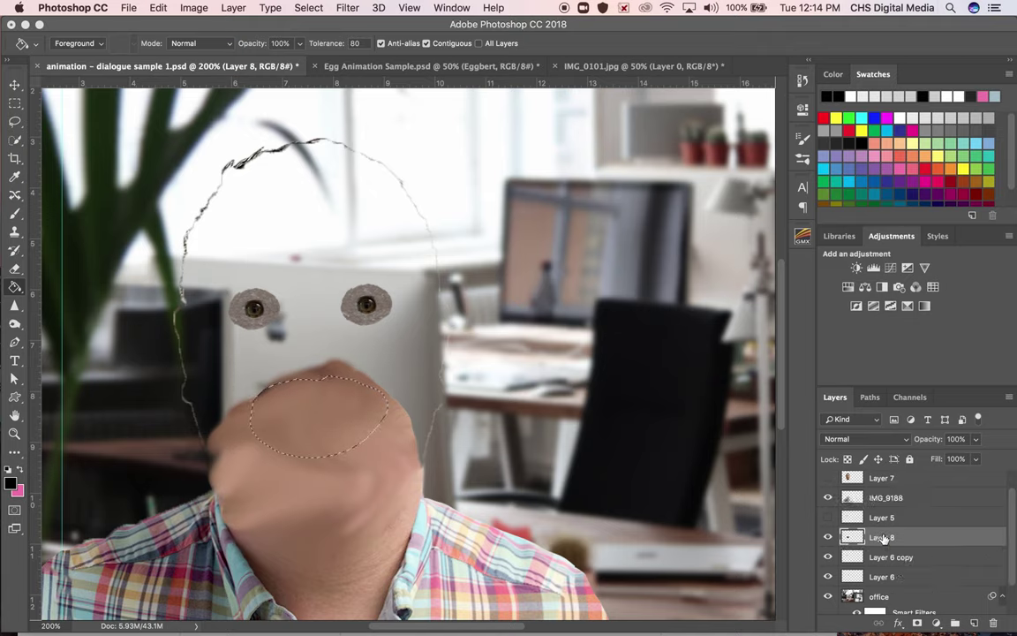
{"action": "left_click_drag", "start_coordinate": [894, 537], "coordinate": [883, 491]}
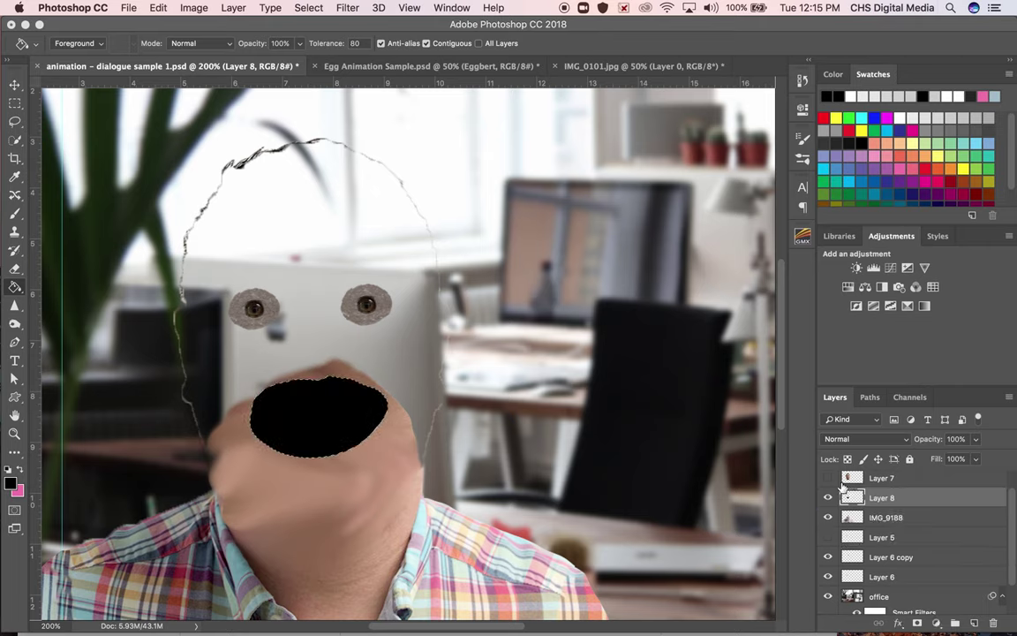
{"action": "left_click", "coordinate": [830, 479]}
{"action": "left_click", "coordinate": [830, 478]}
{"action": "key", "text": "super+d"}
{"action": "left_click", "coordinate": [14, 84]}
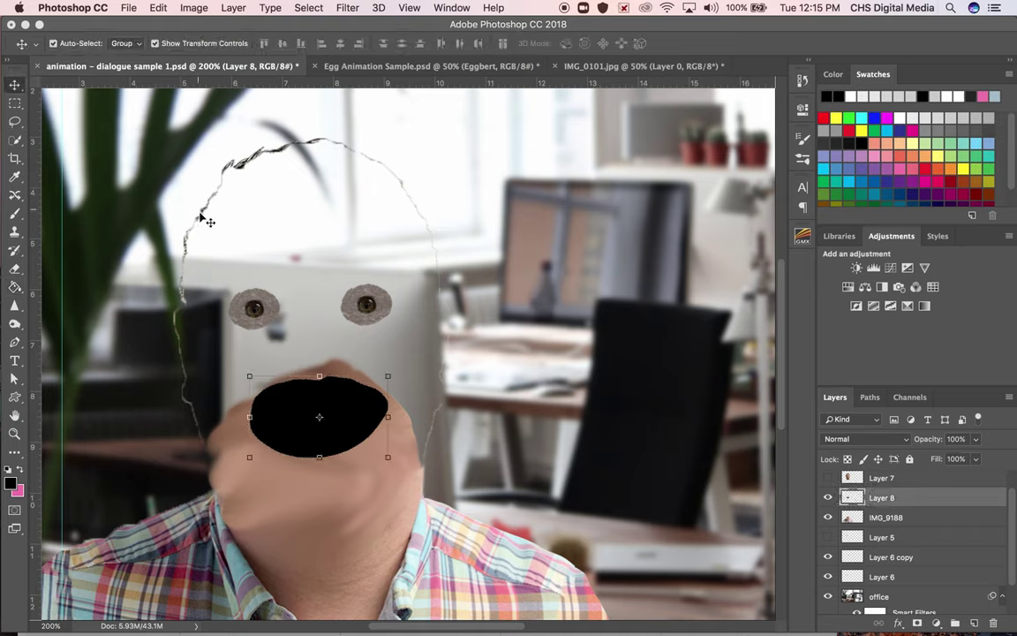
{"action": "left_click", "coordinate": [201, 216]}
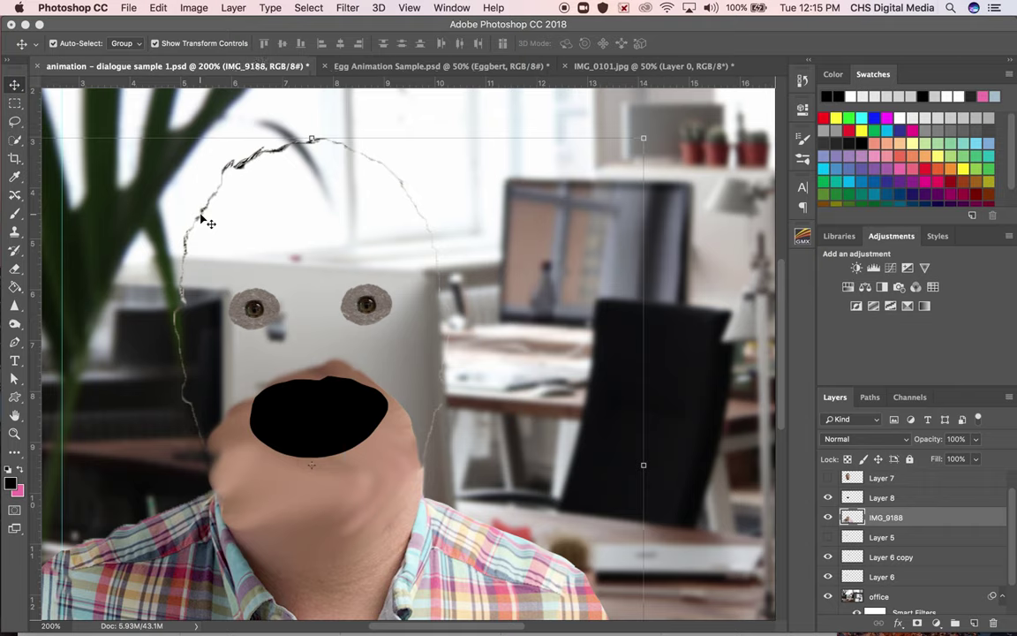
- Set up the Eraser with a 75 px brush size
{"action": "left_click", "coordinate": [828, 517]}
{"action": "left_click", "coordinate": [828, 518]}
{"action": "left_click", "coordinate": [16, 269]}
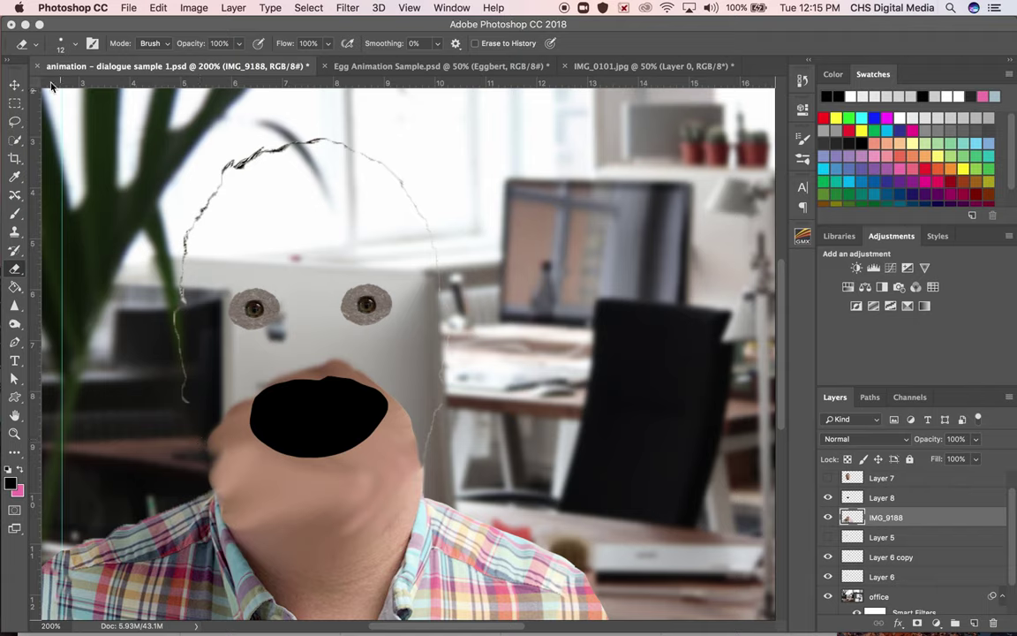
{"action": "left_click", "coordinate": [77, 45]}
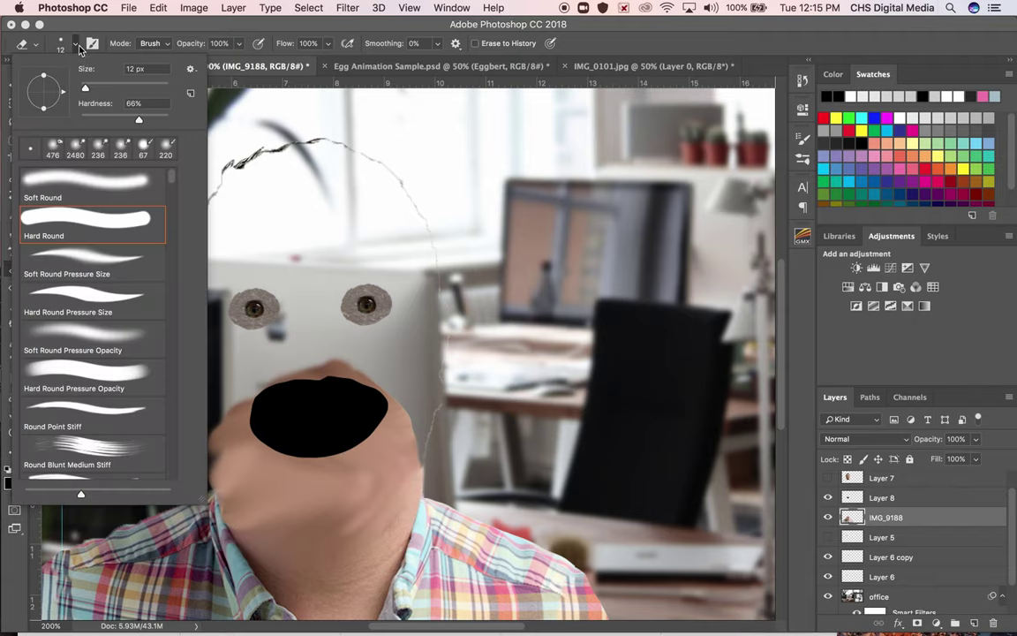
{"action": "left_click", "coordinate": [113, 86]}
{"action": "key", "text": "Return"}
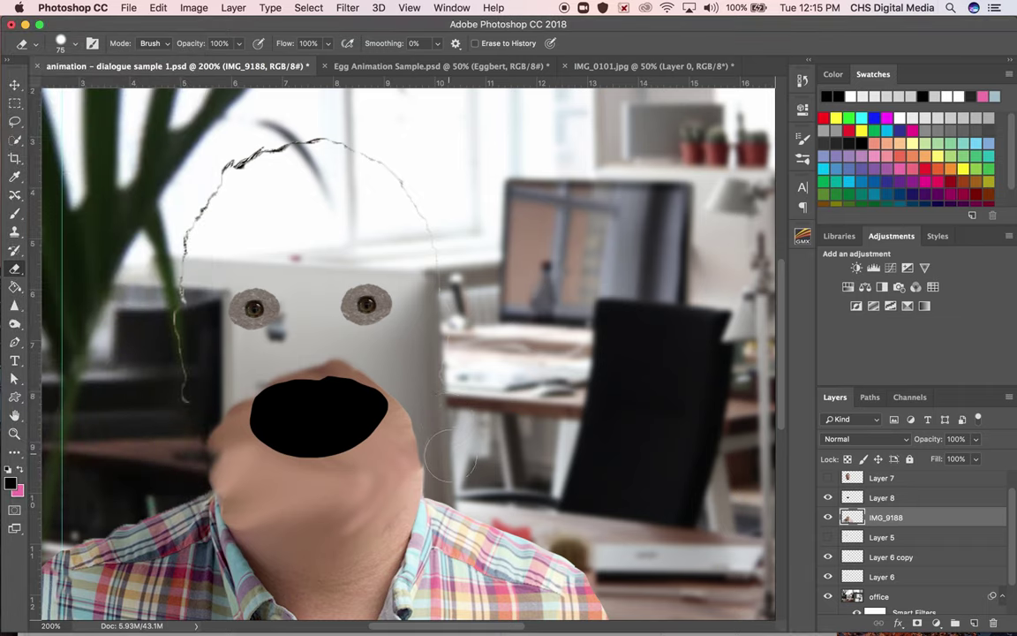
- Erase the outline above the eyes on IMG_9188, show Layer 7, and switch to Egg Animation Sample.psd
{"action": "mouse_move", "coordinate": [435, 326]}
{"action": "left_mouse_down"}
{"action": "mouse_move", "coordinate": [371, 185]}
{"action": "mouse_move", "coordinate": [252, 148]}
{"action": "mouse_move", "coordinate": [186, 176]}
{"action": "mouse_move", "coordinate": [172, 252]}
{"action": "mouse_move", "coordinate": [198, 357]}
{"action": "mouse_move", "coordinate": [166, 408]}
{"action": "left_mouse_up"}
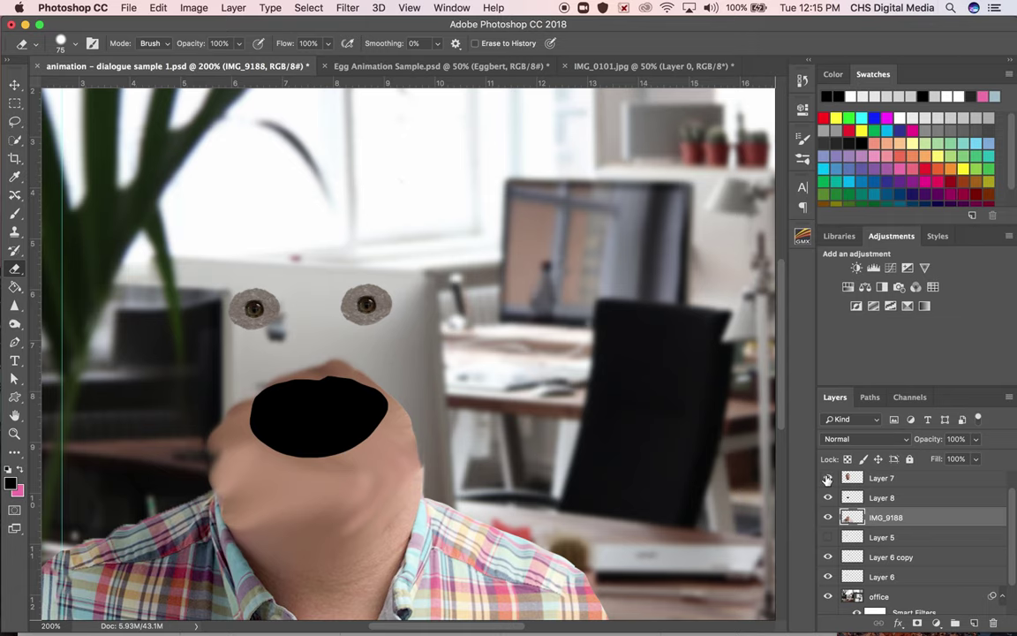
{"action": "left_click", "coordinate": [828, 478]}
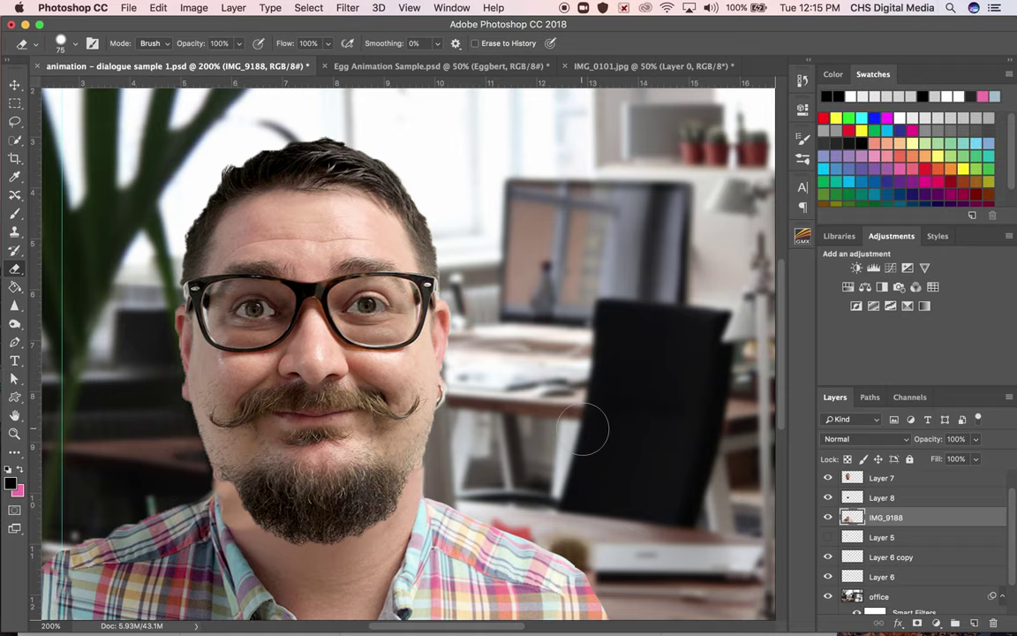
{"action": "left_click", "coordinate": [388, 66]}
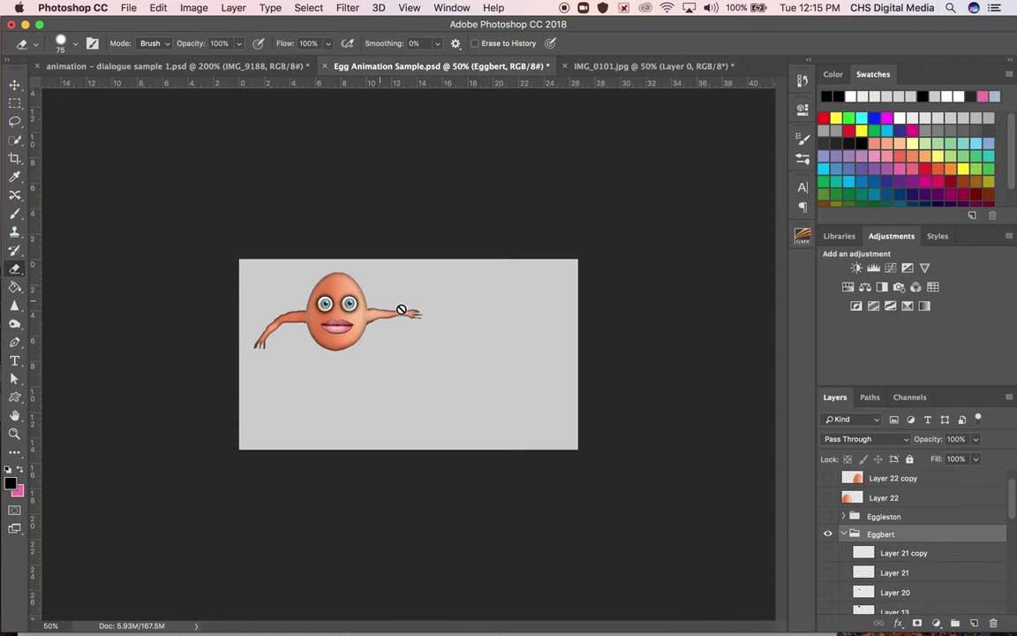
- At 100% zoom, type a list beside Eggbert: '1.) face', '2.) eyes with extra room so they can move', '3.) Mouth'
{"action": "left_click", "coordinate": [14, 85]}
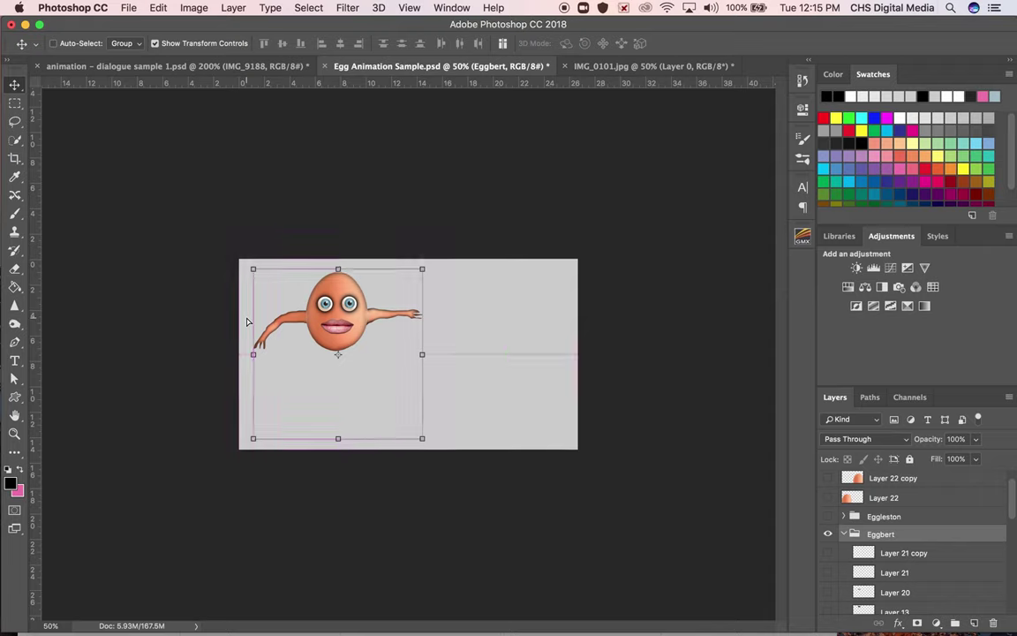
{"action": "key", "text": "super+plus"}
{"action": "key", "text": "super+plus"}
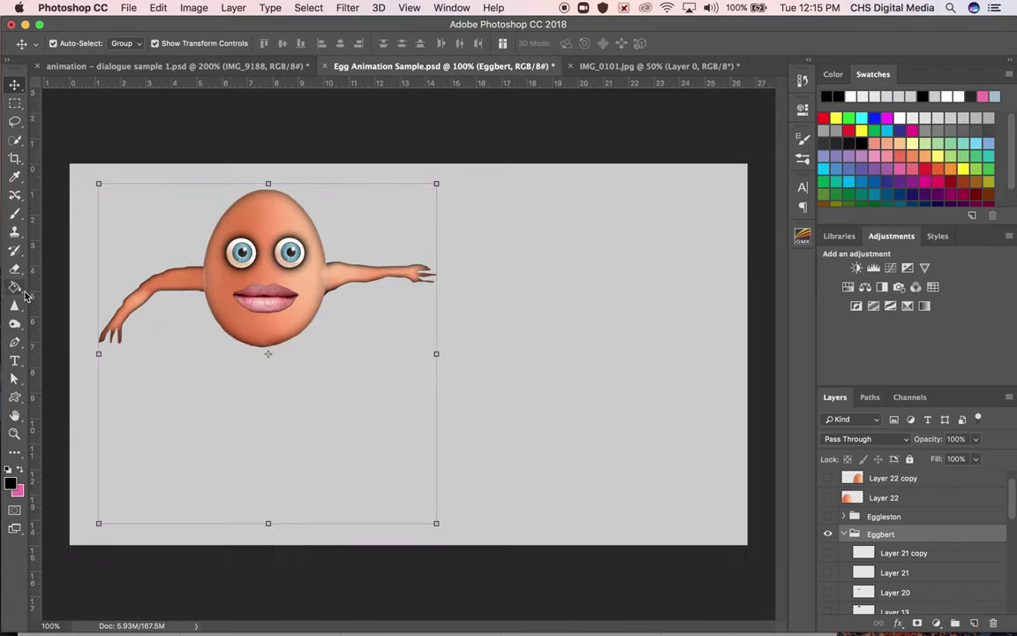
{"action": "left_click", "coordinate": [15, 361]}
{"action": "left_click_drag", "start_coordinate": [468, 229], "coordinate": [620, 409]}
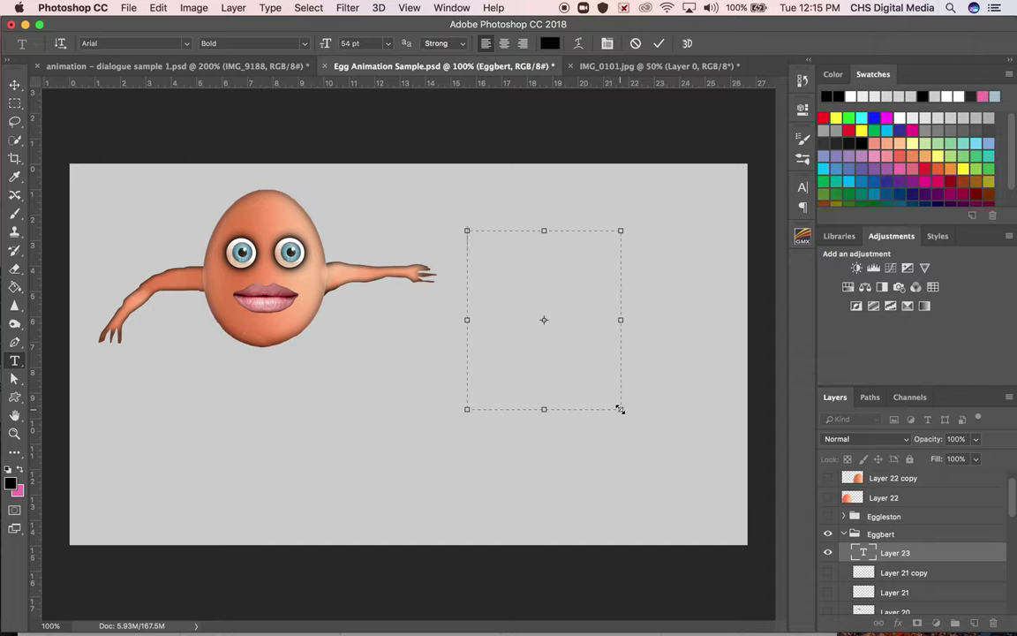
{"action": "type", "text": "1.) face 2."}
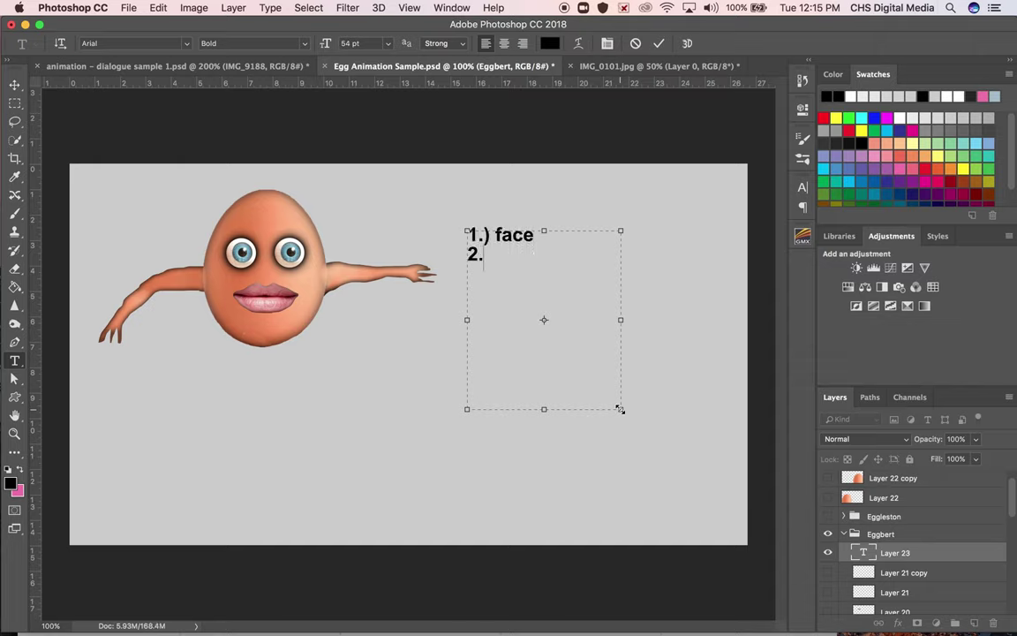
{"action": "type", "text": ") eyes with"}
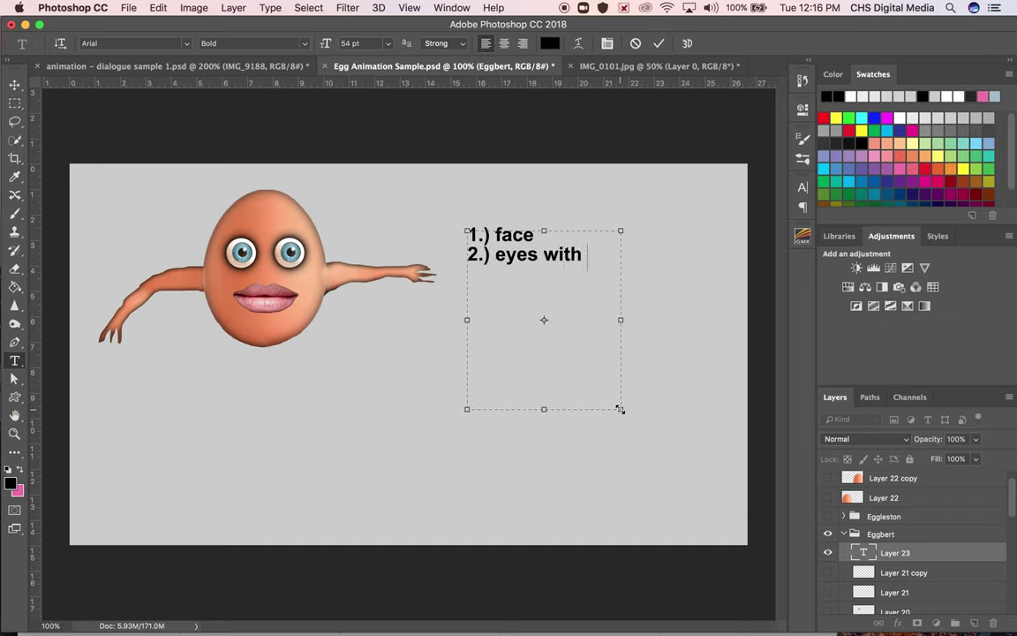
{"action": "type", "text": " extra"}
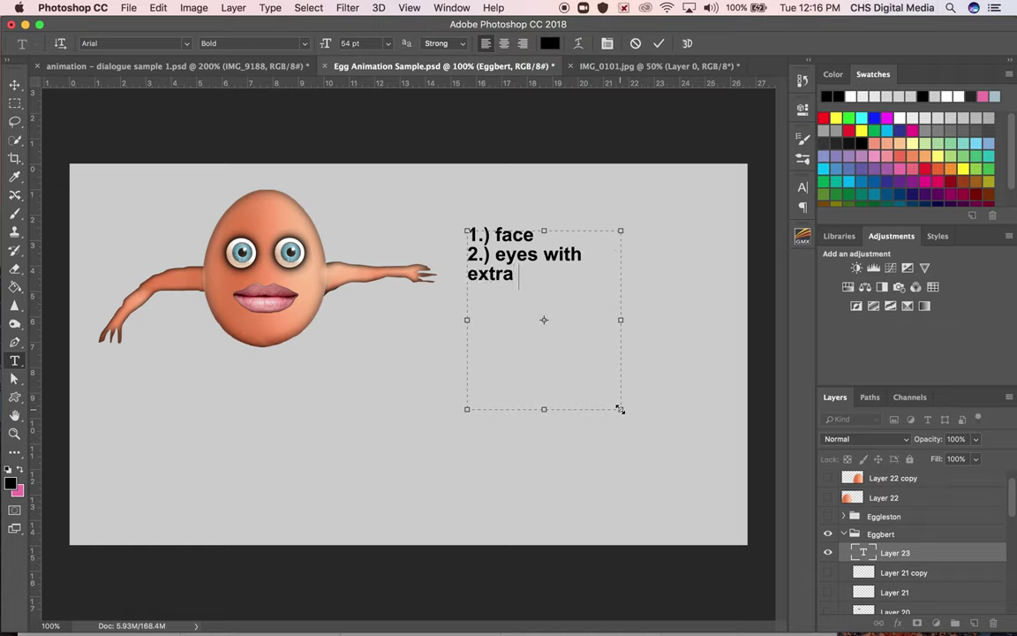
{"action": "type", "text": " room"}
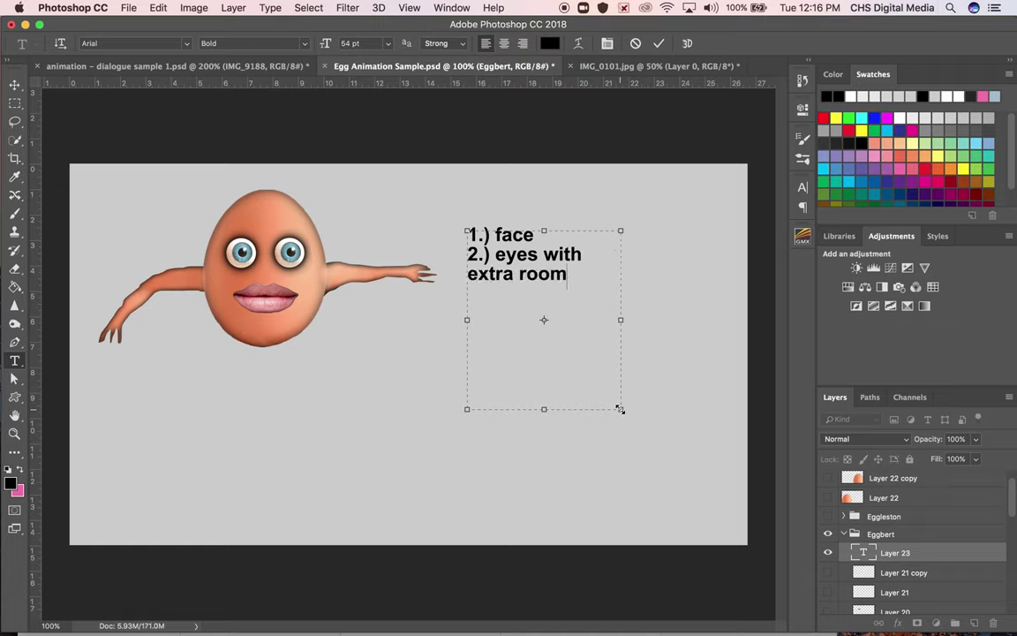
{"action": "type", "text": " so they c"}
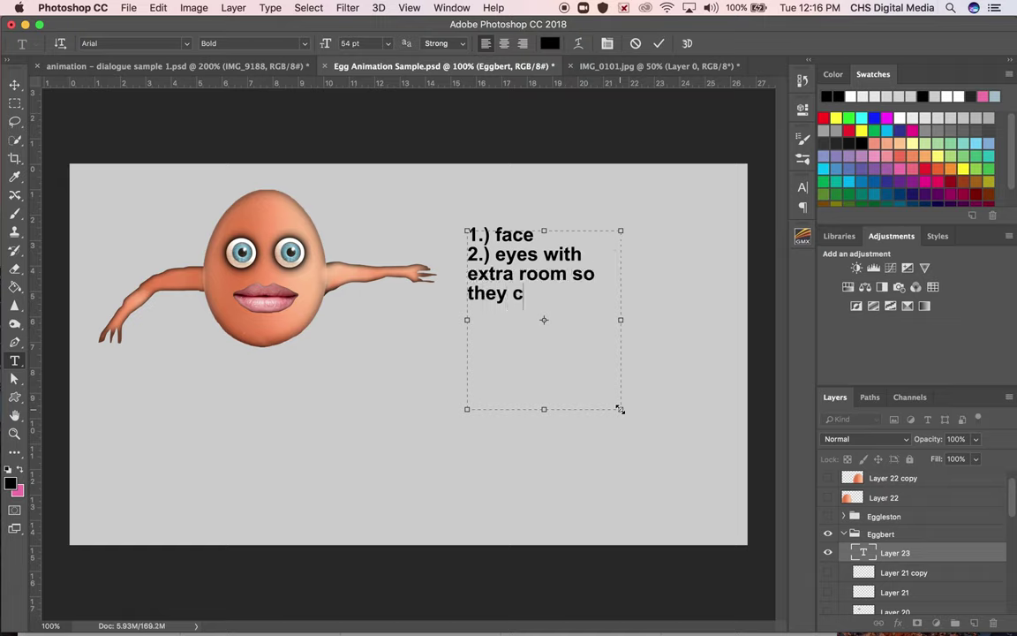
{"action": "type", "text": "an move"}
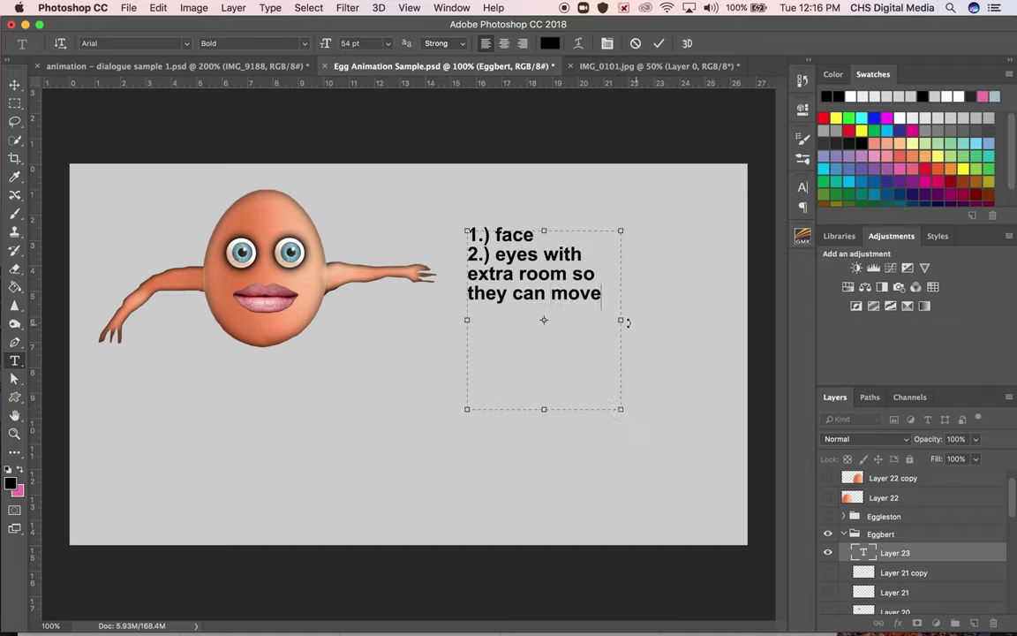
{"action": "left_click_drag", "start_coordinate": [622, 321], "coordinate": [729, 319]}
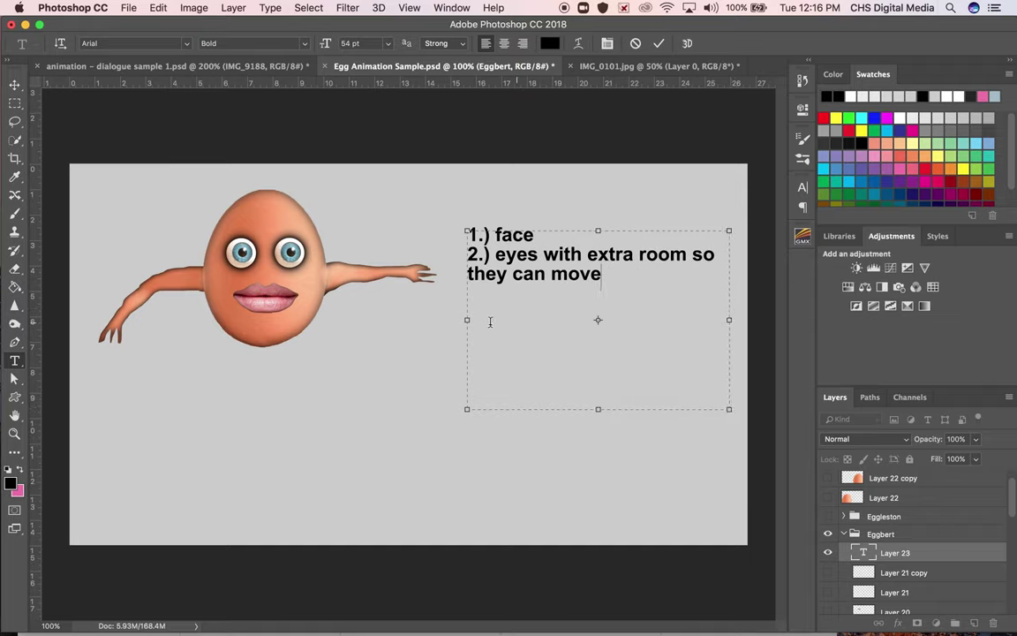
{"action": "left_click_drag", "start_coordinate": [462, 322], "coordinate": [434, 320]}
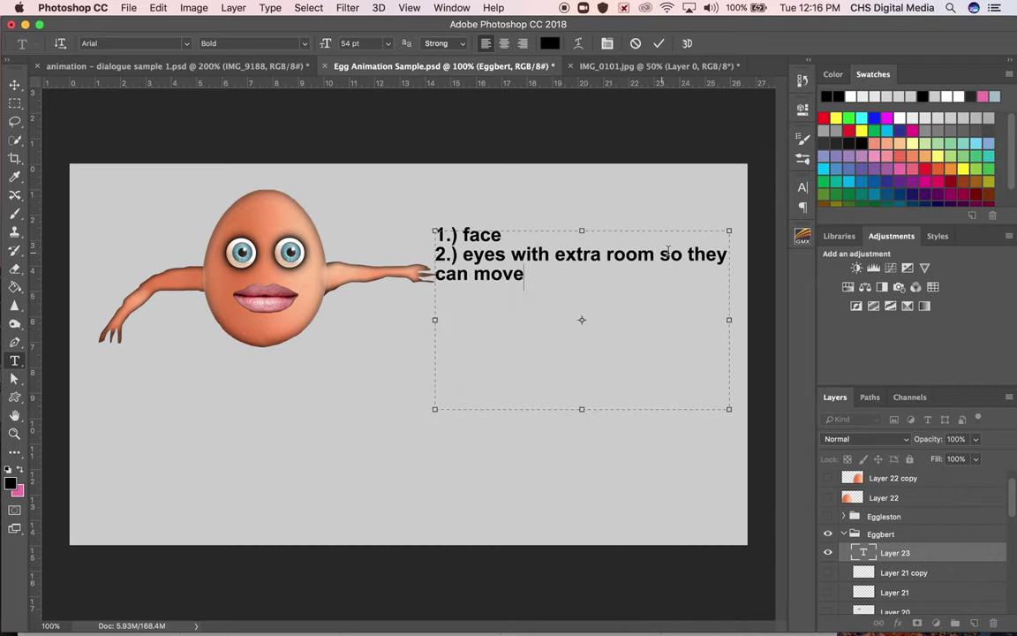
{"action": "key", "text": "Return"}
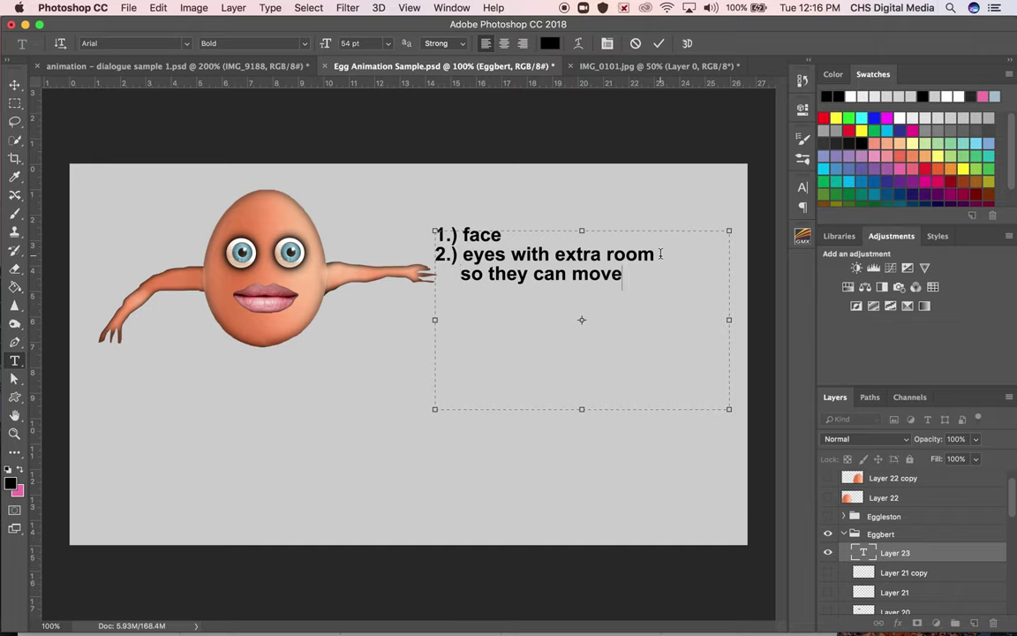
{"action": "key", "text": "Return"}
{"action": "type", "text": "3.) Mouth"}
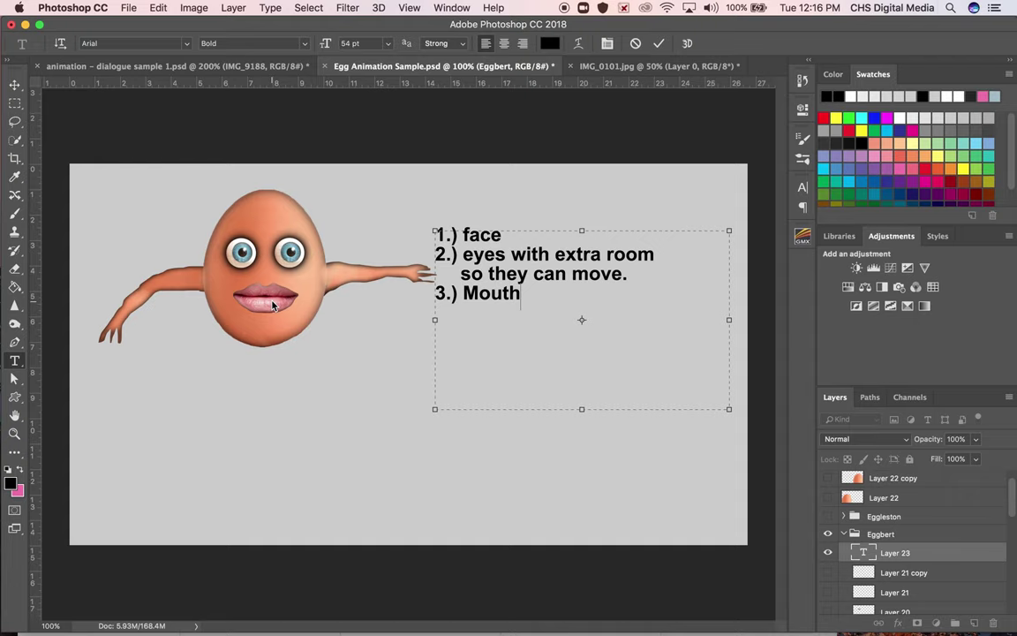
- Change item 3 to 'Mouth (closed)' and add '4.) Black area behind mouth' to the note
{"action": "left_click", "coordinate": [177, 64]}
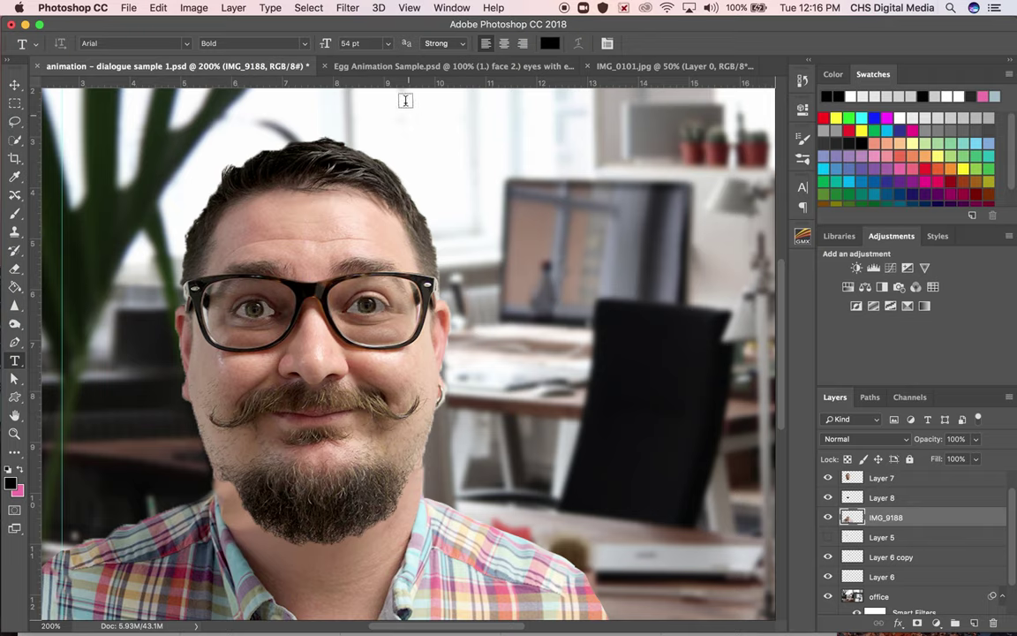
{"action": "left_click", "coordinate": [400, 68]}
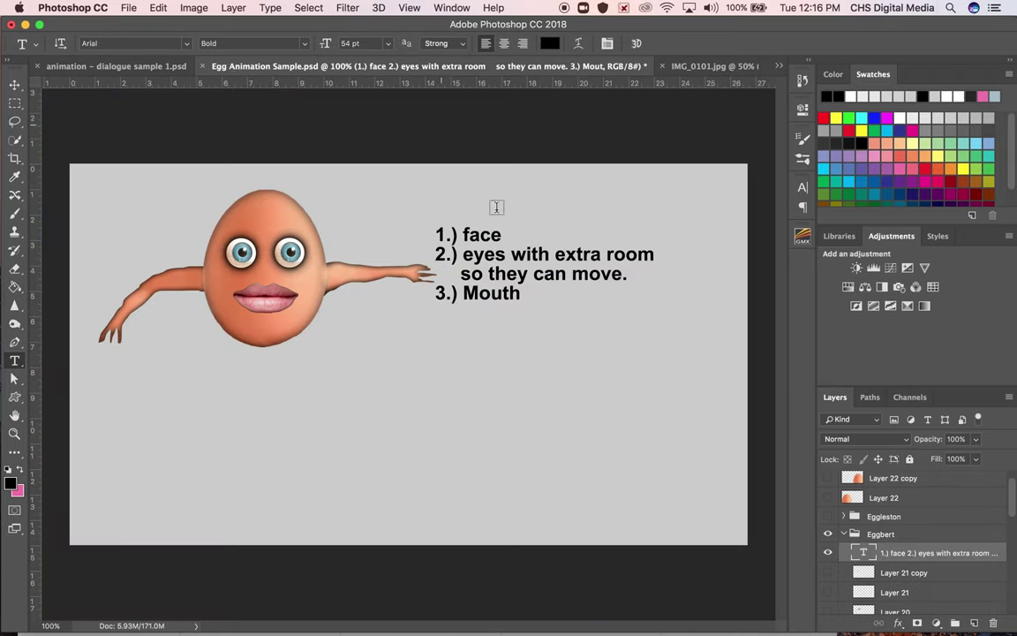
{"action": "left_click", "coordinate": [530, 297]}
{"action": "type", "text": "(c"}
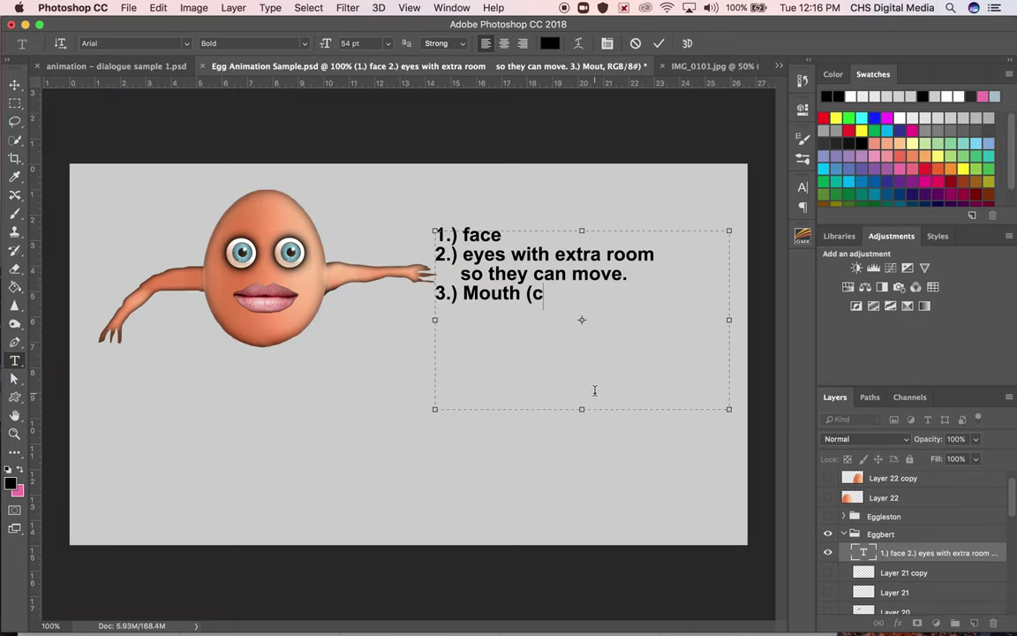
{"action": "type", "text": "losed)"}
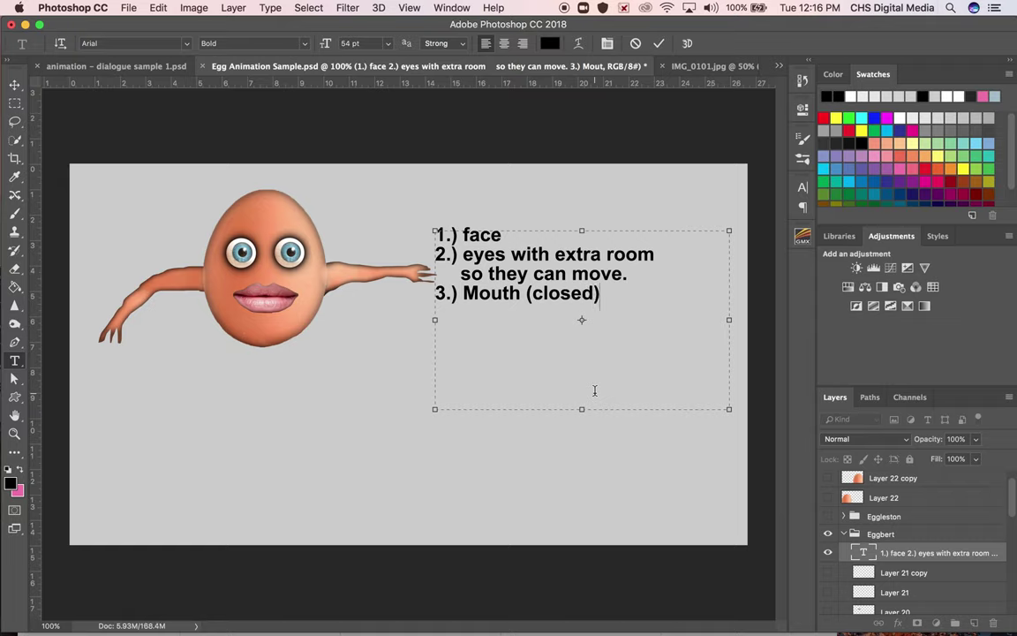
{"action": "key", "text": "Return"}
{"action": "type", "text": "4.)"}
{"action": "type", "text": "Black area"}
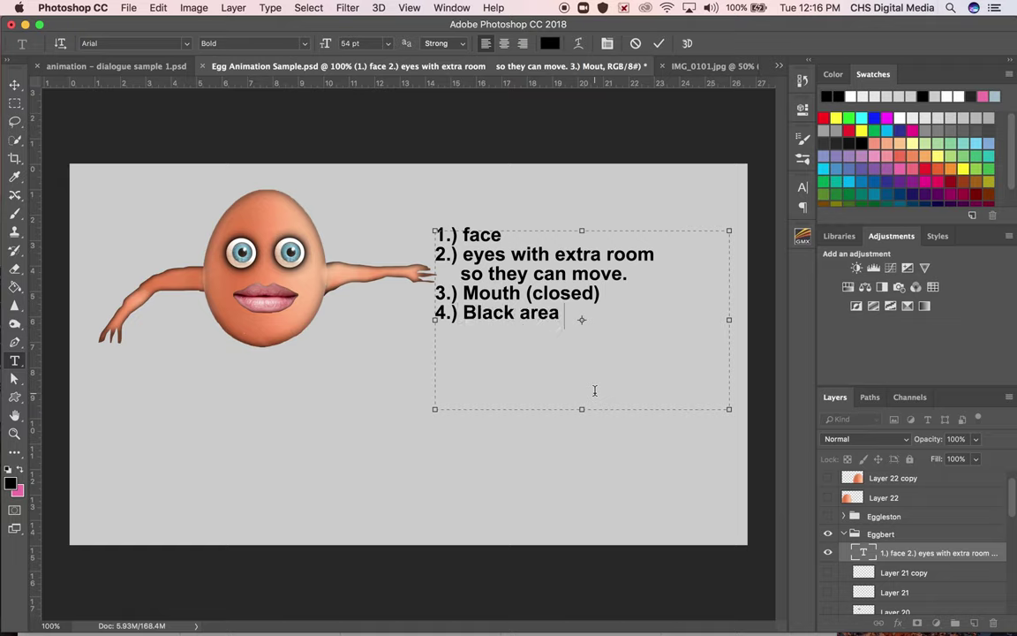
{"action": "type", "text": " behind mouth"}
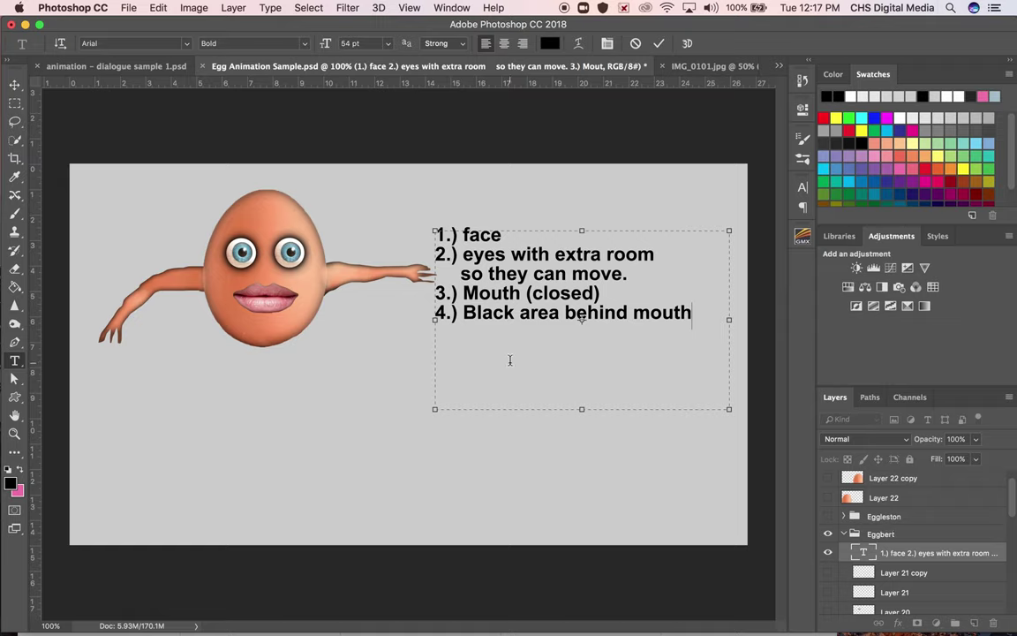
- Commit the note text, select Layer 0, and bring up Eggbert Dialogue Animation Sample.psd
{"action": "left_click", "coordinate": [14, 84]}
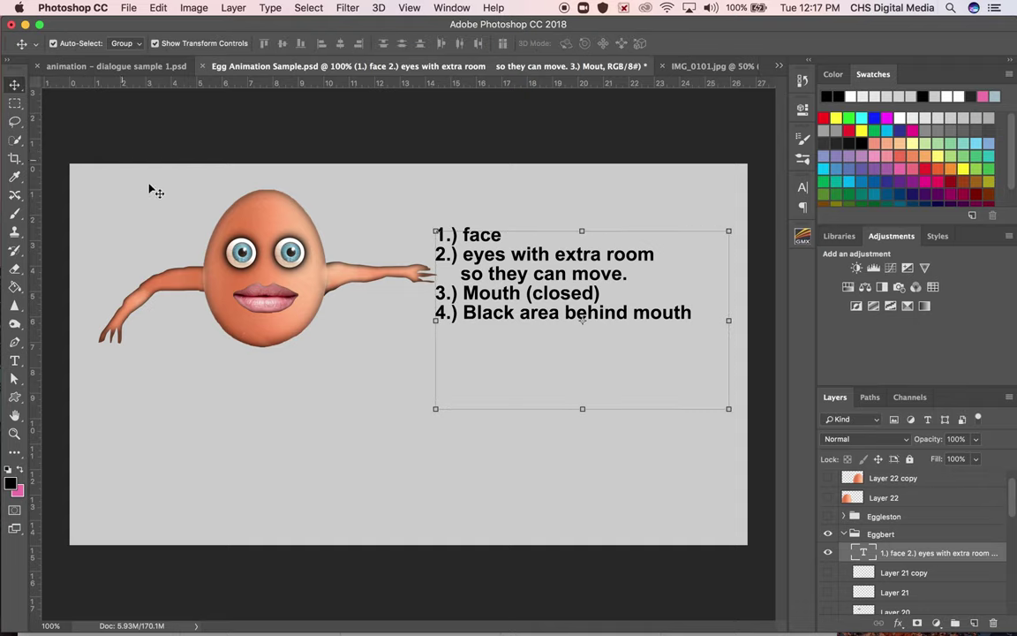
{"action": "left_click", "coordinate": [347, 481]}
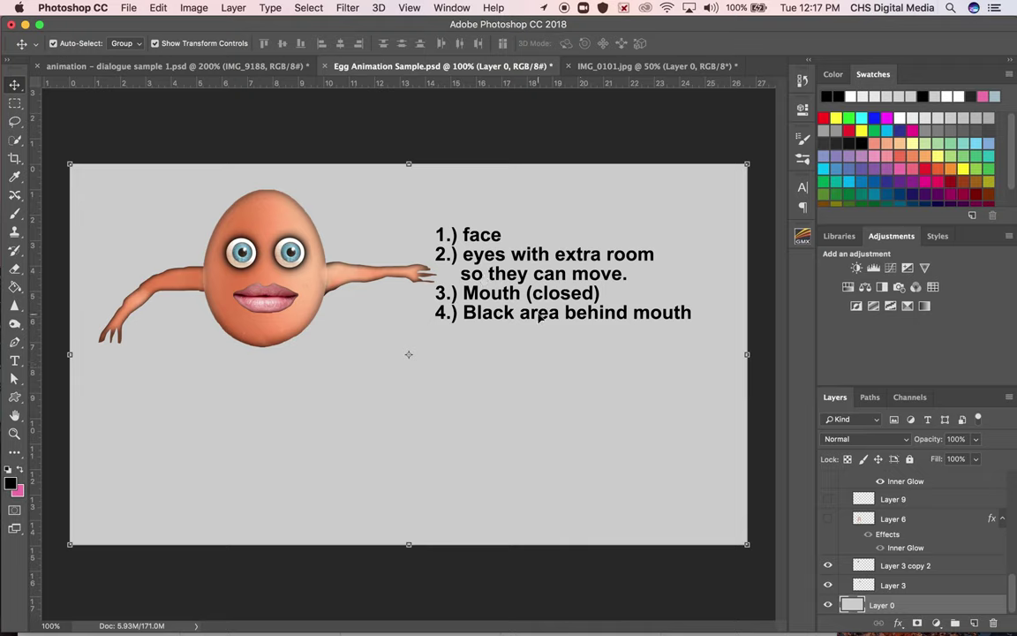
{"action": "left_click", "coordinate": [576, 370]}
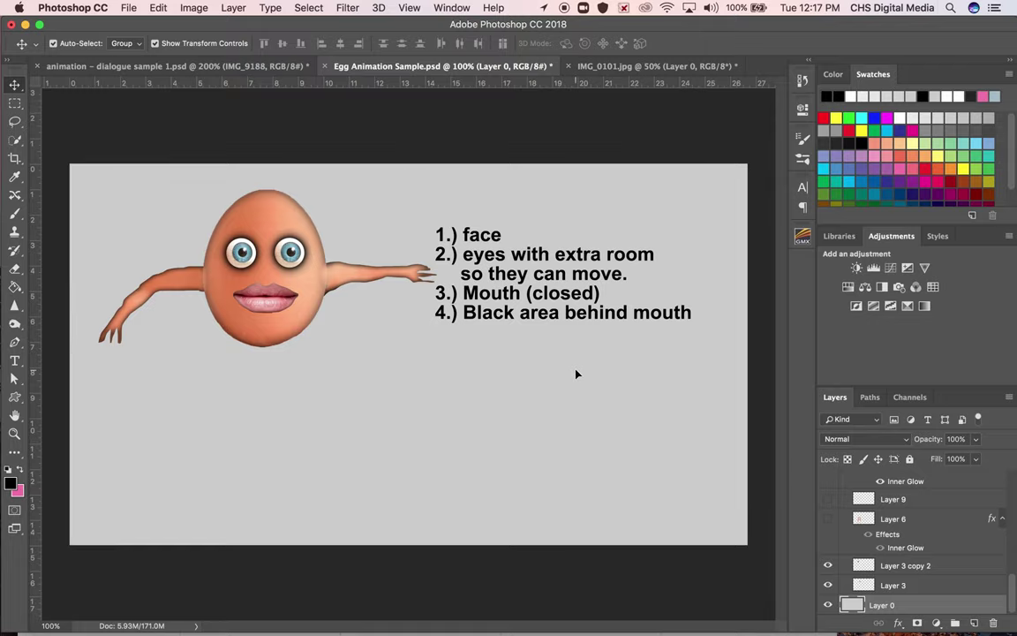
{"action": "left_click", "coordinate": [556, 315]}
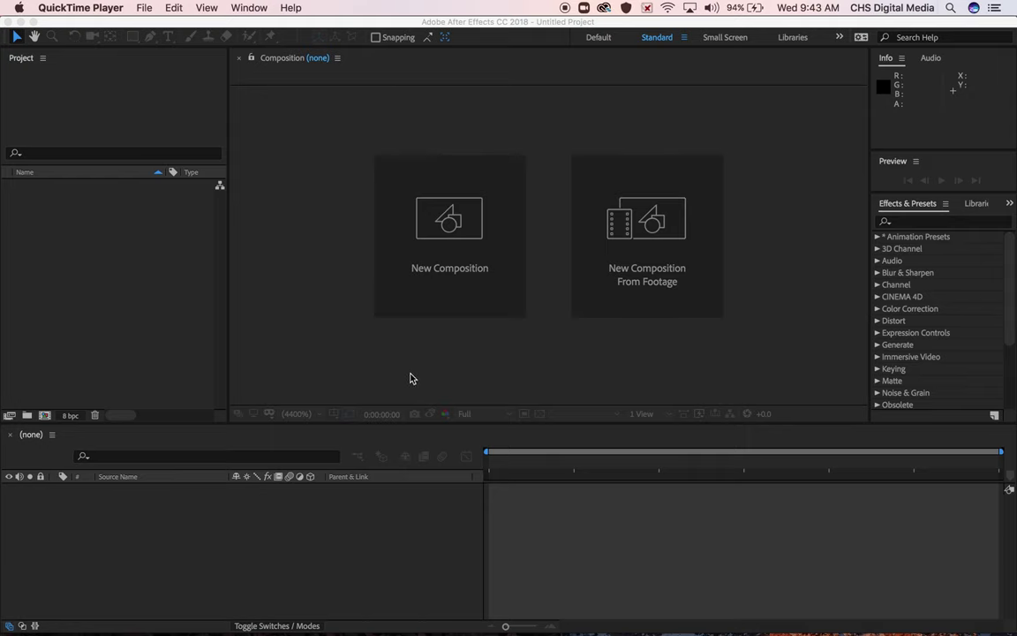
{"action": "mouse_move", "coordinate": [402, 628]}
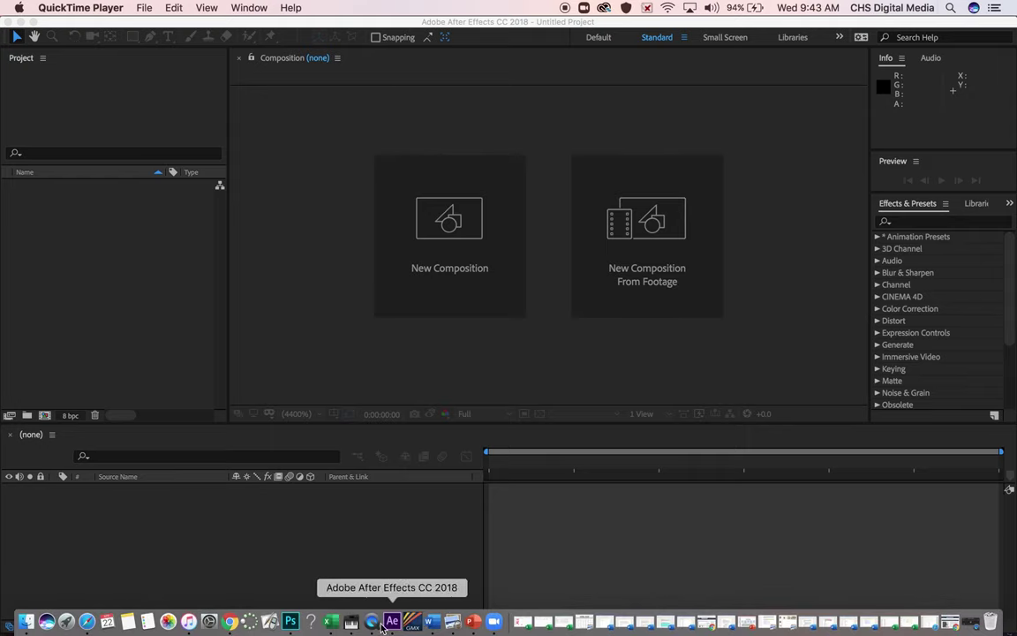
{"action": "left_click", "coordinate": [292, 625]}
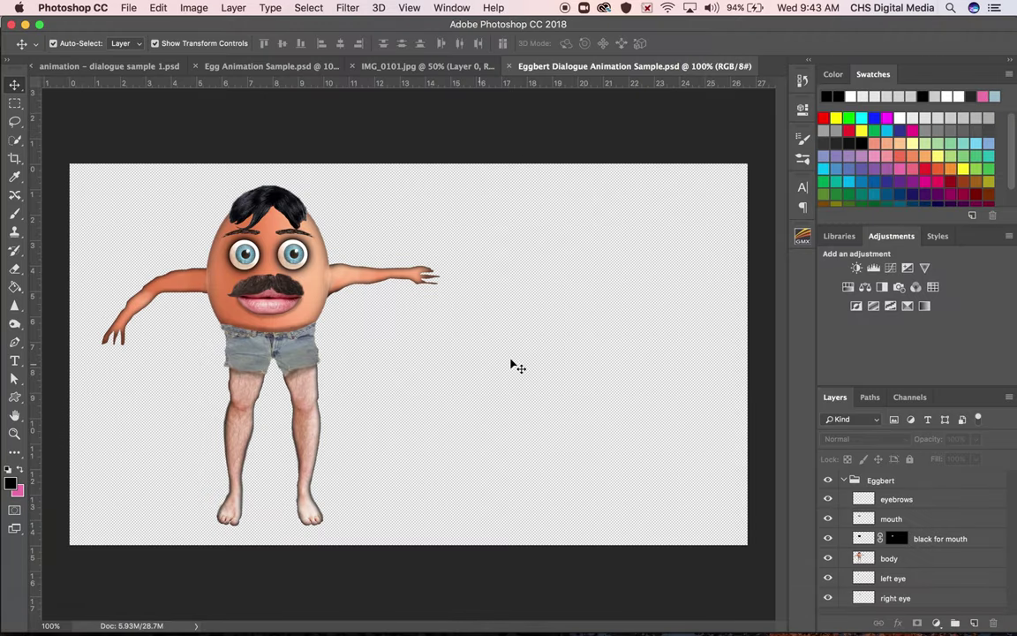
{"action": "left_click", "coordinate": [901, 561]}
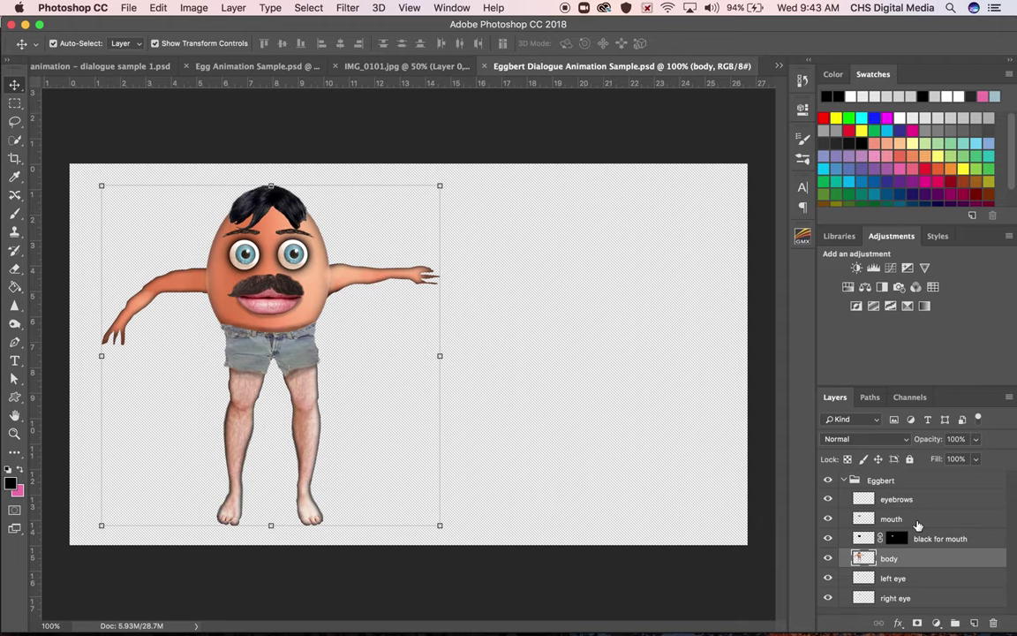
{"action": "left_click", "coordinate": [918, 520]}
{"action": "left_click", "coordinate": [923, 541]}
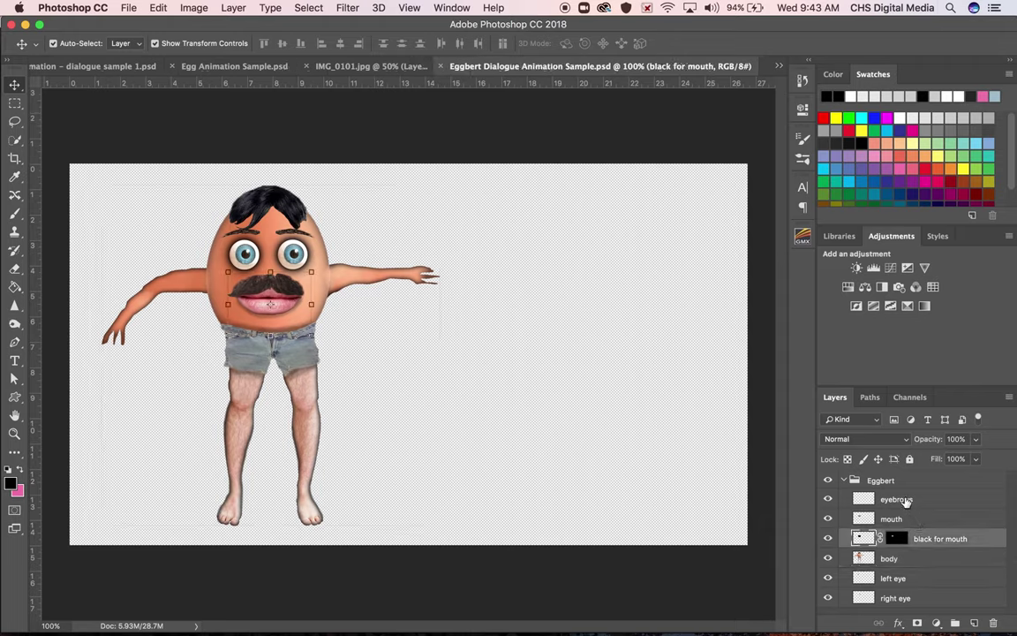
{"action": "left_click", "coordinate": [905, 501]}
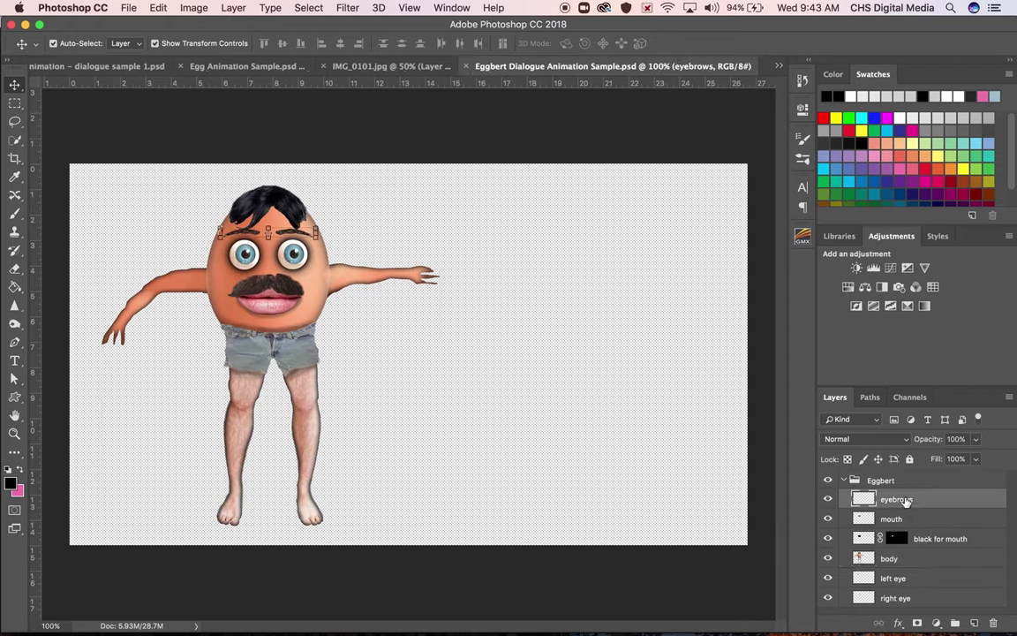
{"action": "left_click", "coordinate": [194, 8]}
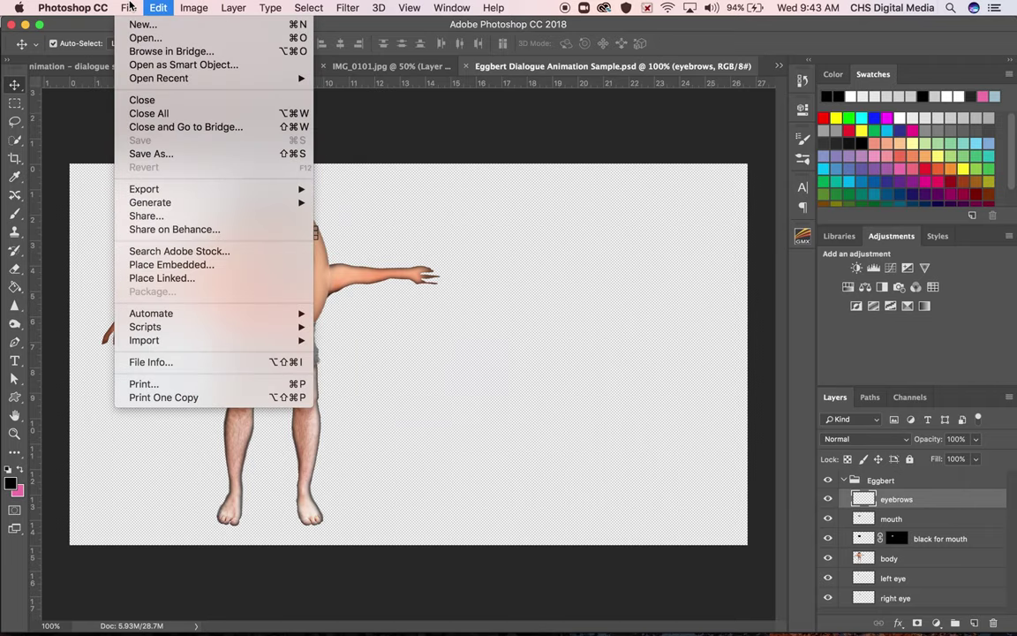
{"action": "left_click", "coordinate": [141, 25]}
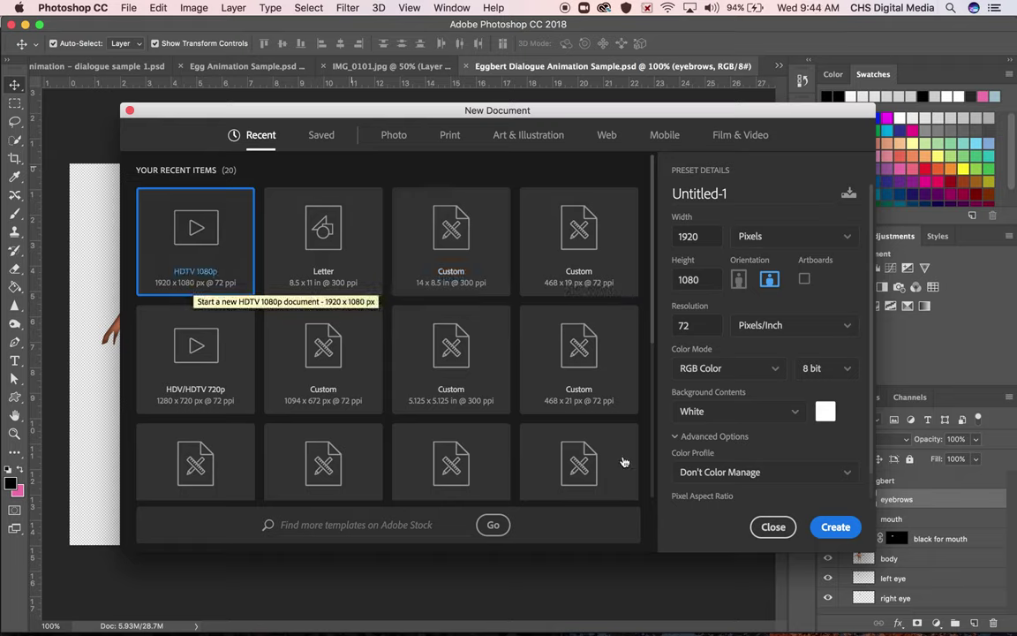
{"action": "left_click", "coordinate": [772, 528]}
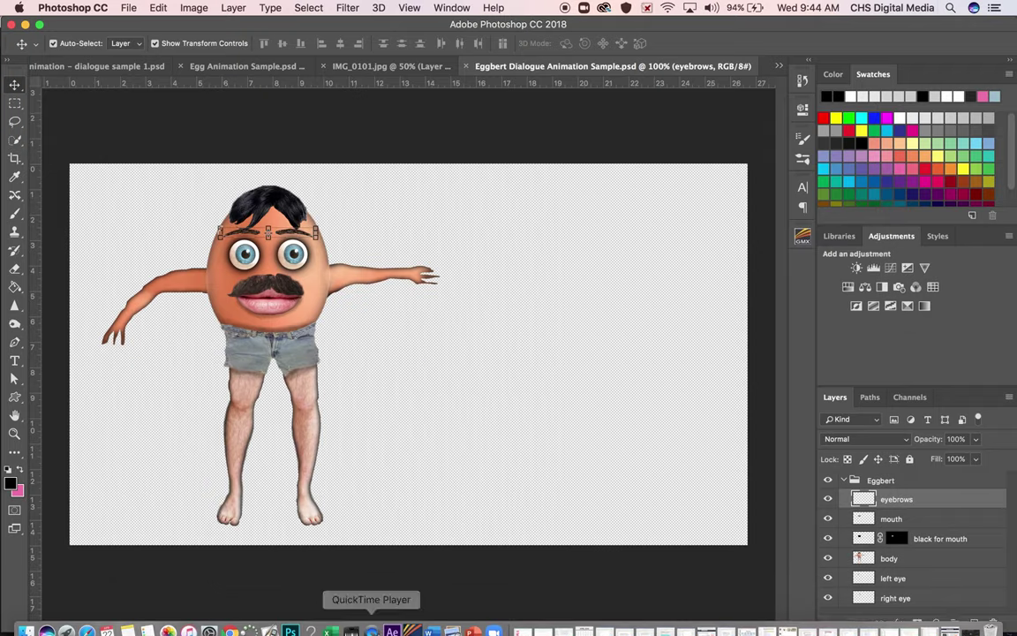
- Create Comp 1 at 1920×1080, 29.97 fps using the HDTV 1080 29.97 preset
{"action": "left_click", "coordinate": [403, 615]}
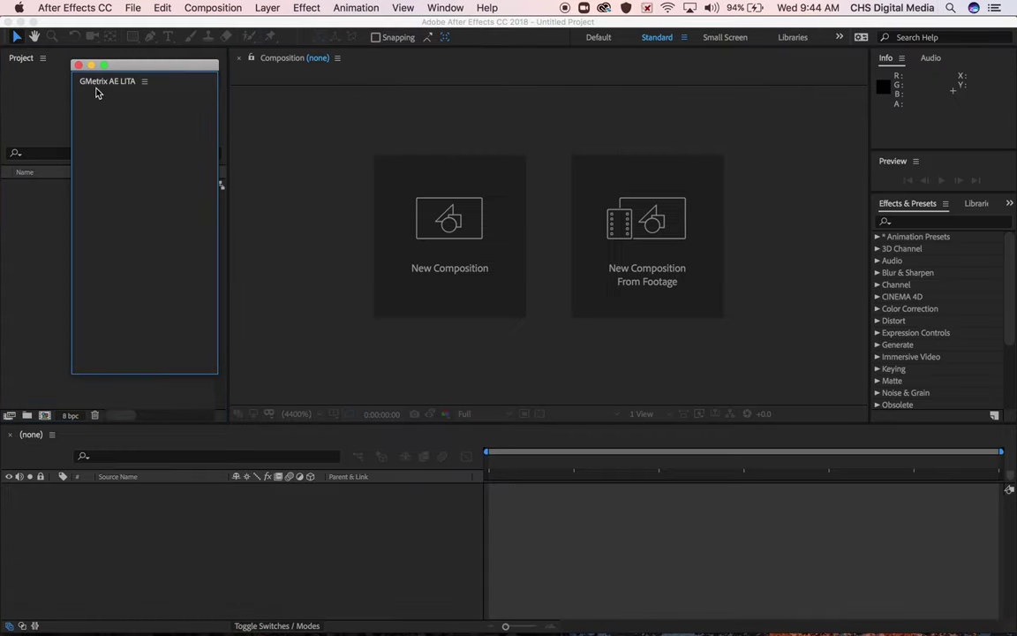
{"action": "left_click", "coordinate": [77, 65]}
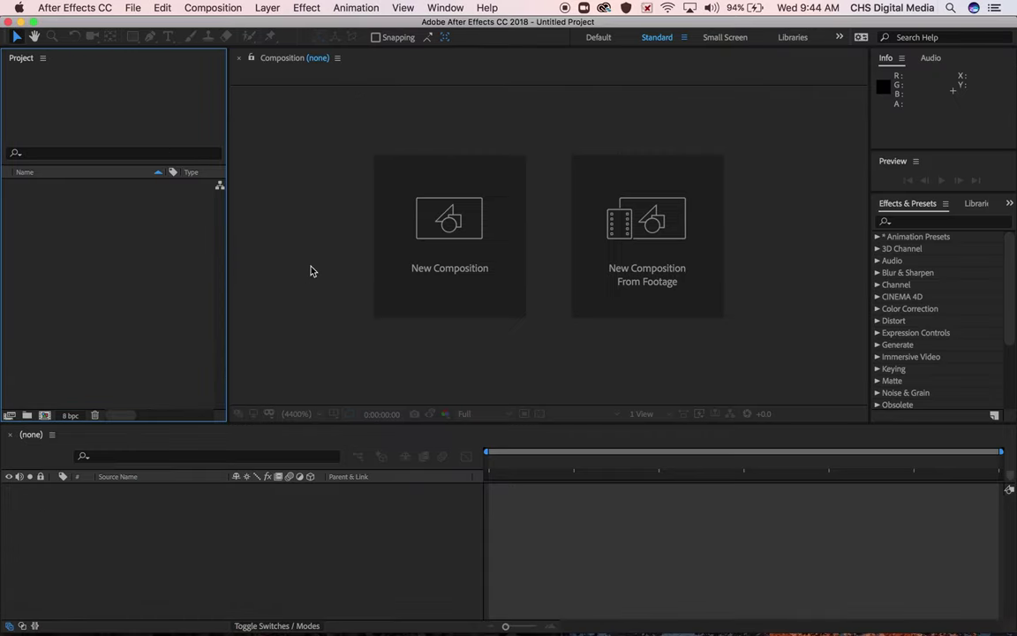
{"action": "left_click", "coordinate": [425, 219]}
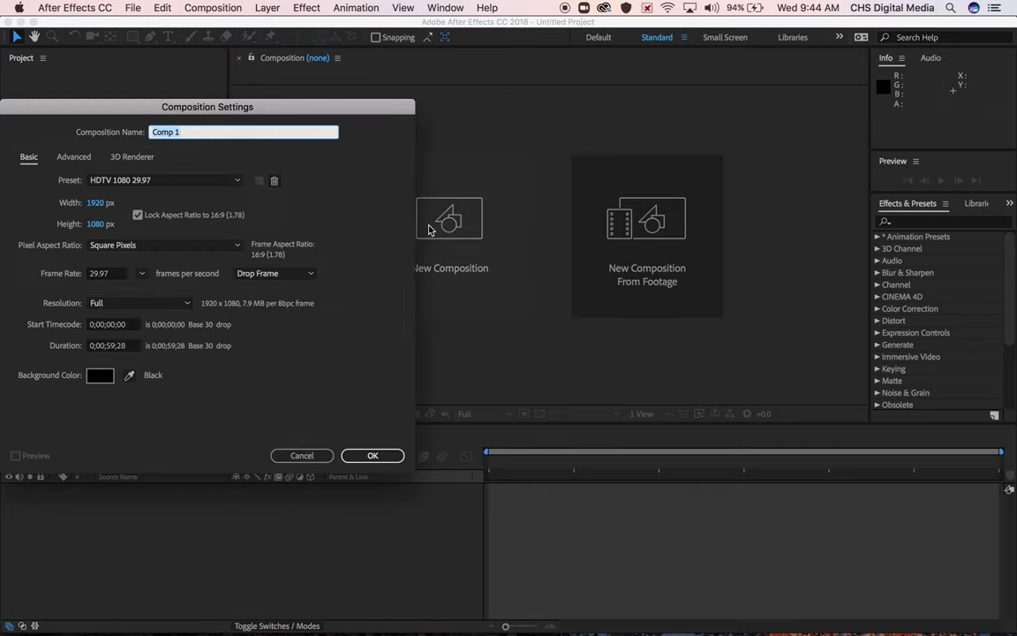
{"action": "left_click", "coordinate": [370, 455]}
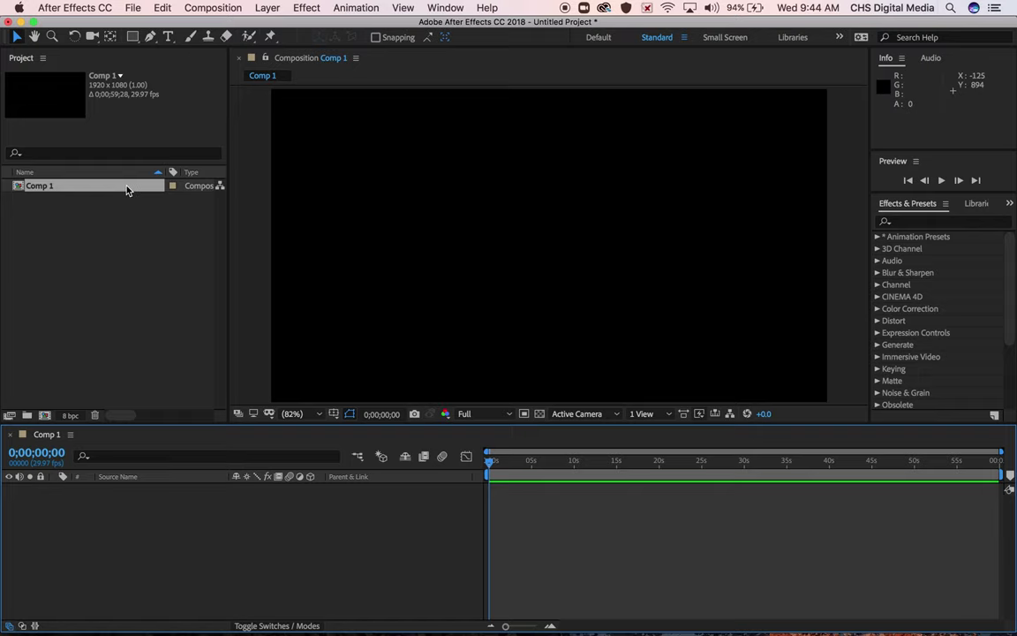
{"action": "left_click", "coordinate": [73, 247]}
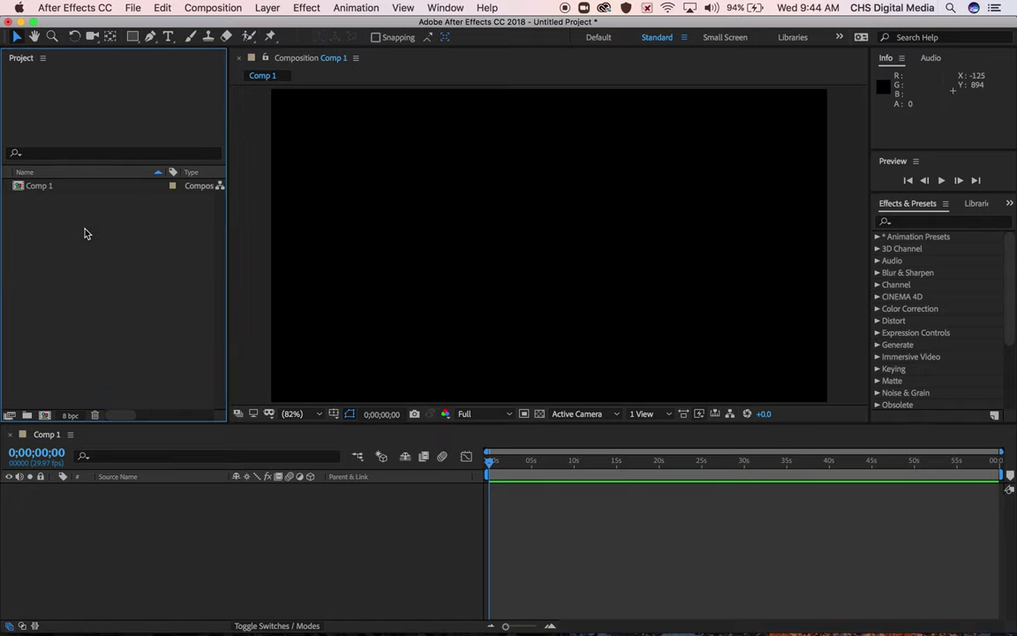
{"action": "double_click", "coordinate": [66, 229]}
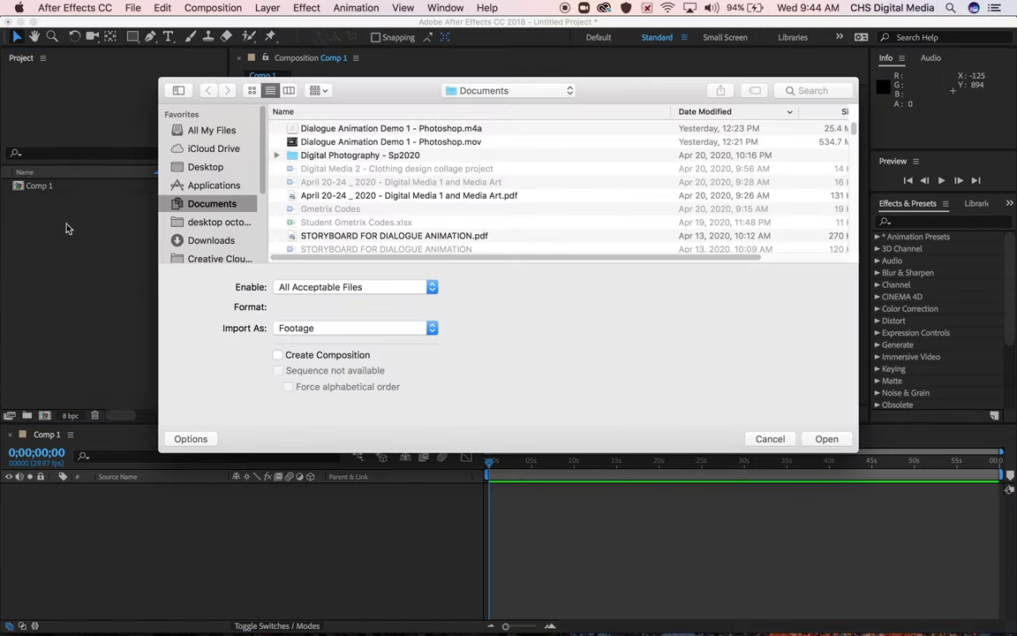
- Import Eggbert Dialogue Animation Sample.psd from Desktop as a Composition with editable layer styles
{"action": "left_click", "coordinate": [206, 167]}
{"action": "left_click", "coordinate": [331, 129]}
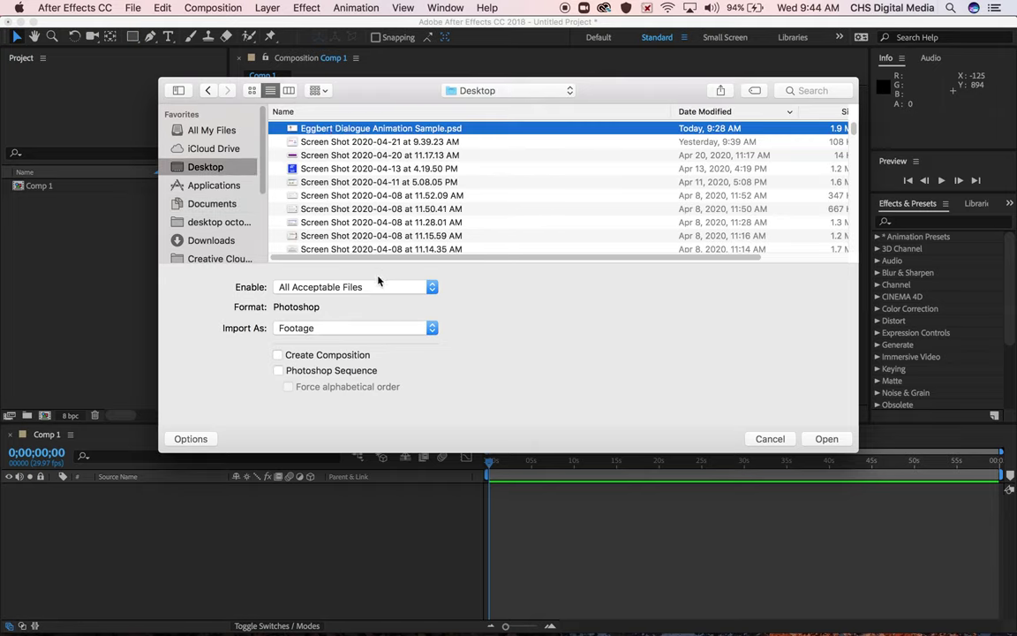
{"action": "left_click", "coordinate": [300, 327]}
{"action": "left_click", "coordinate": [302, 342]}
{"action": "left_click", "coordinate": [823, 438]}
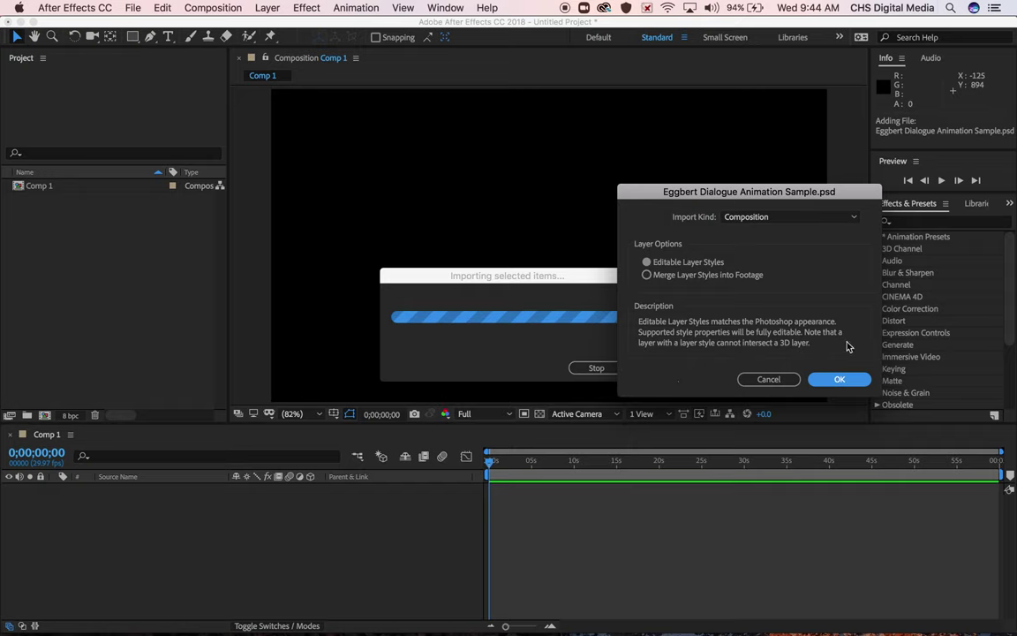
{"action": "left_click", "coordinate": [834, 381]}
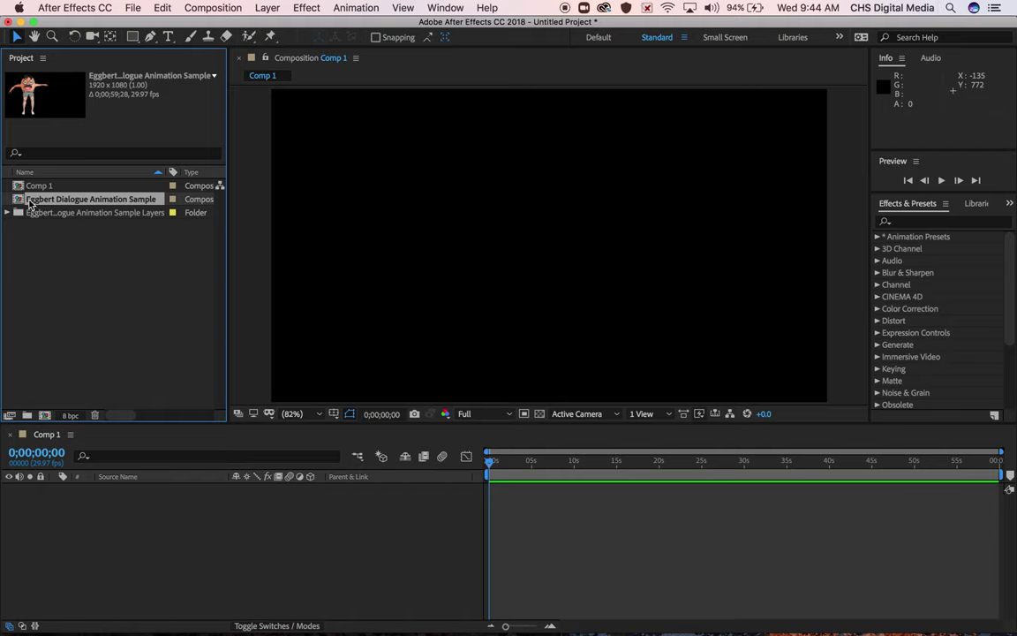
- Place the imported comp into Comp 1 and open its nested six-layer Eggbert comp
{"action": "left_click_drag", "start_coordinate": [27, 199], "coordinate": [53, 504]}
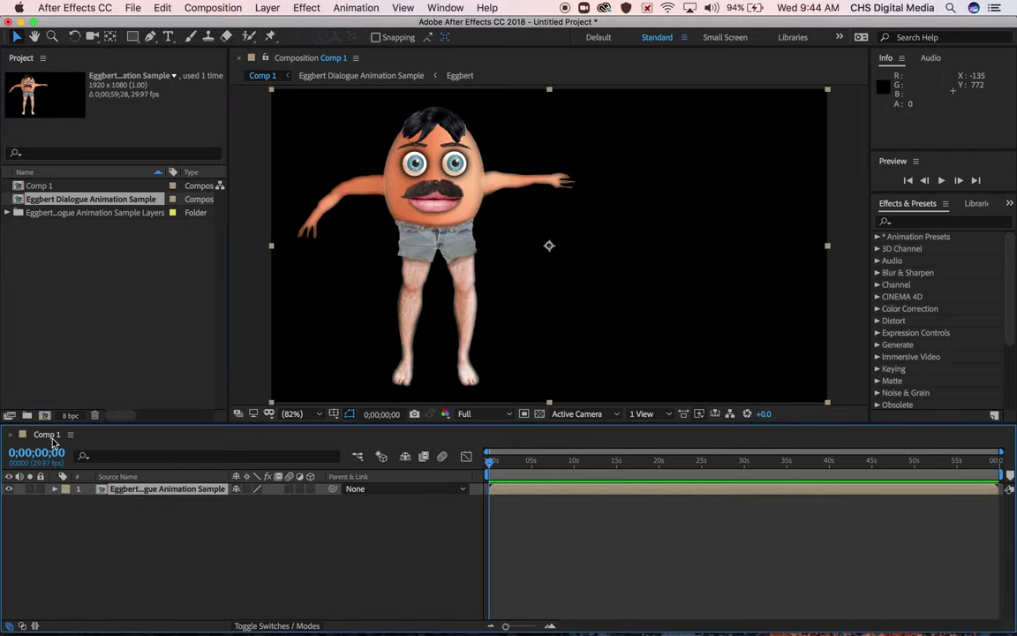
{"action": "double_click", "coordinate": [100, 491]}
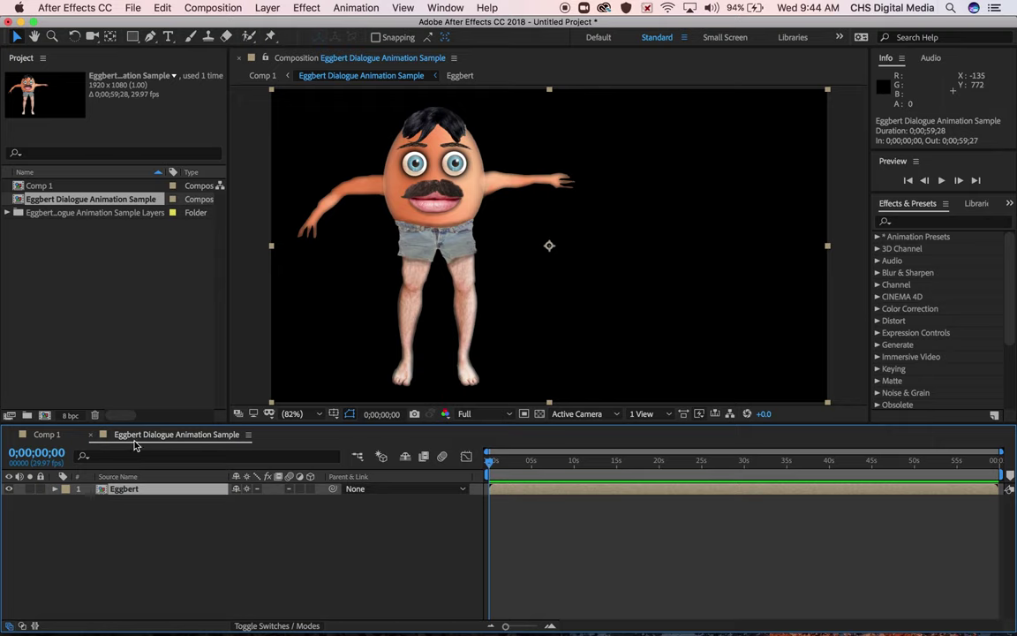
{"action": "double_click", "coordinate": [102, 489]}
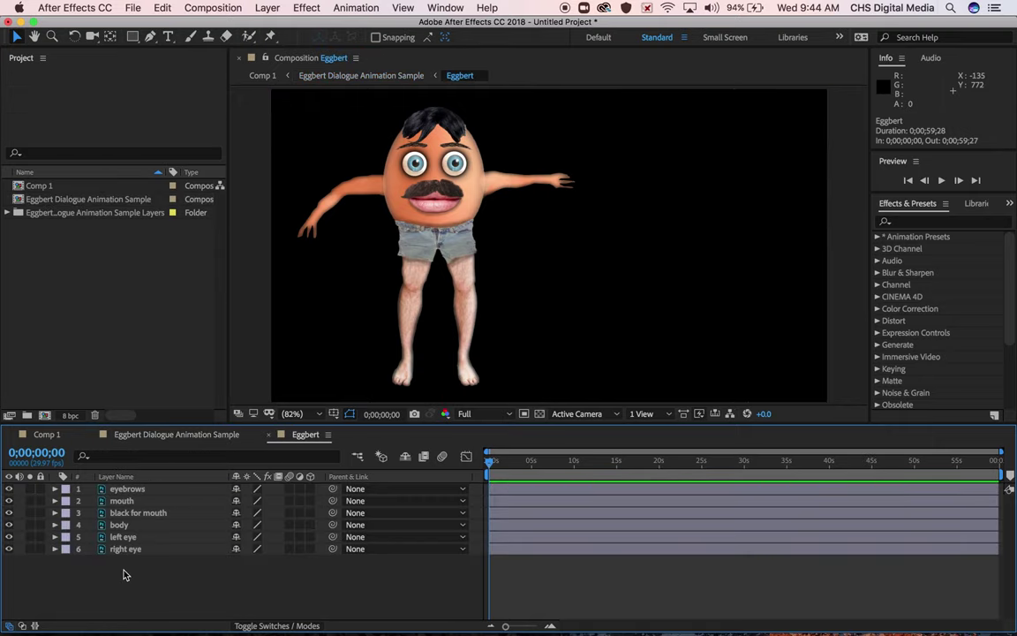
{"action": "left_click", "coordinate": [99, 269]}
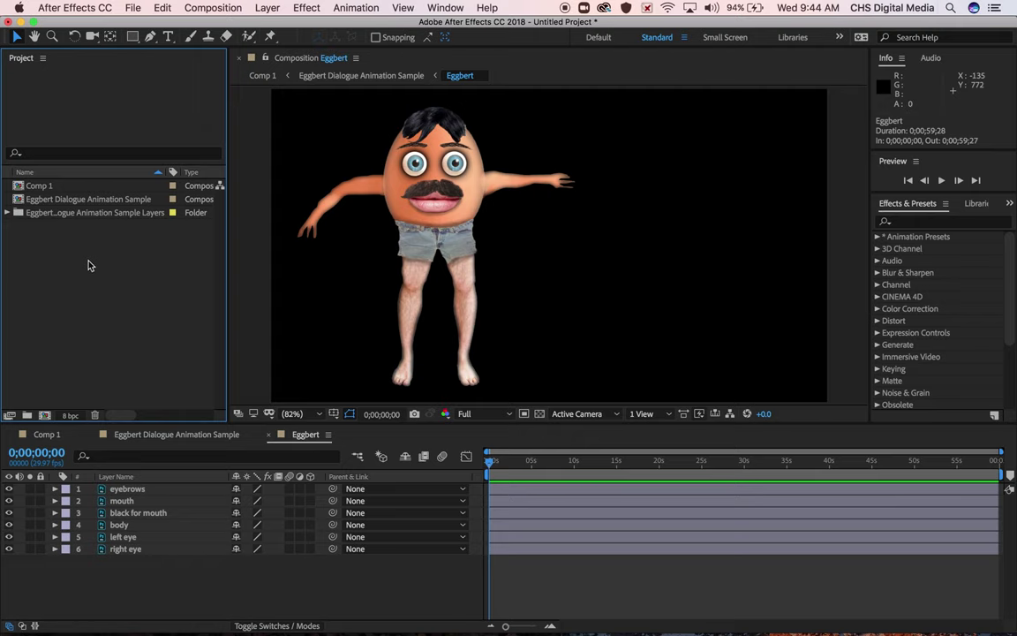
- Import Dialogue Animation Demo 1 - Photoshop.m4a from Documents and place it atop the Eggbert timeline
{"action": "double_click", "coordinate": [75, 251]}
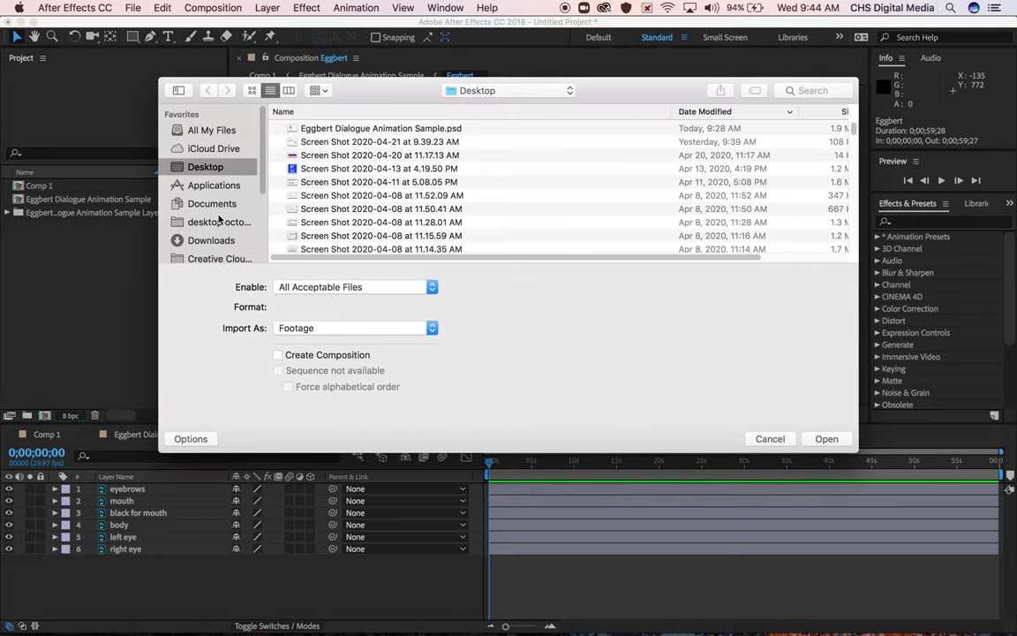
{"action": "left_click", "coordinate": [212, 241]}
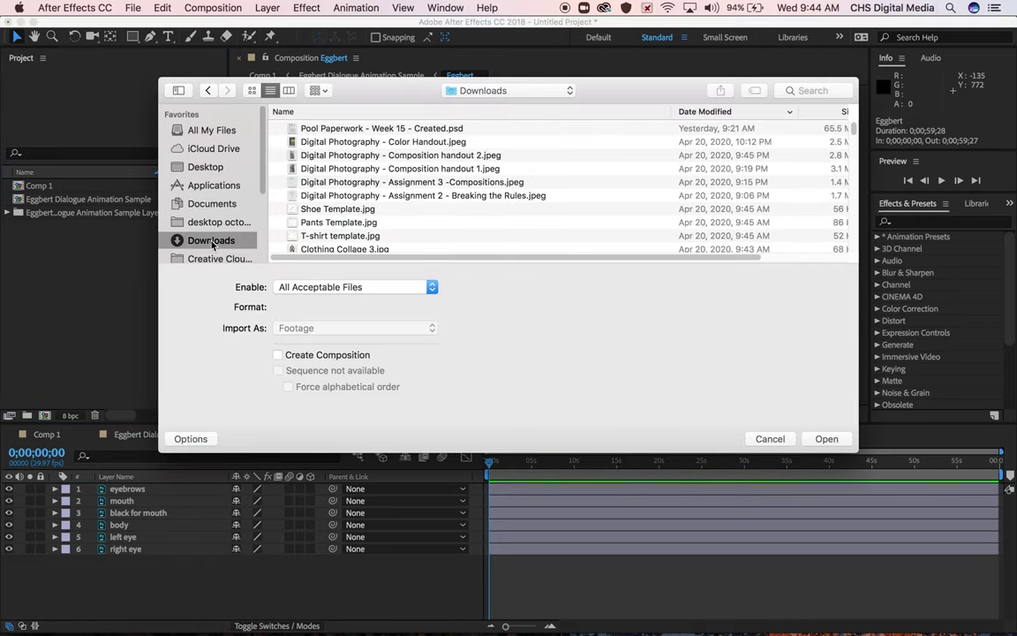
{"action": "left_click", "coordinate": [212, 205]}
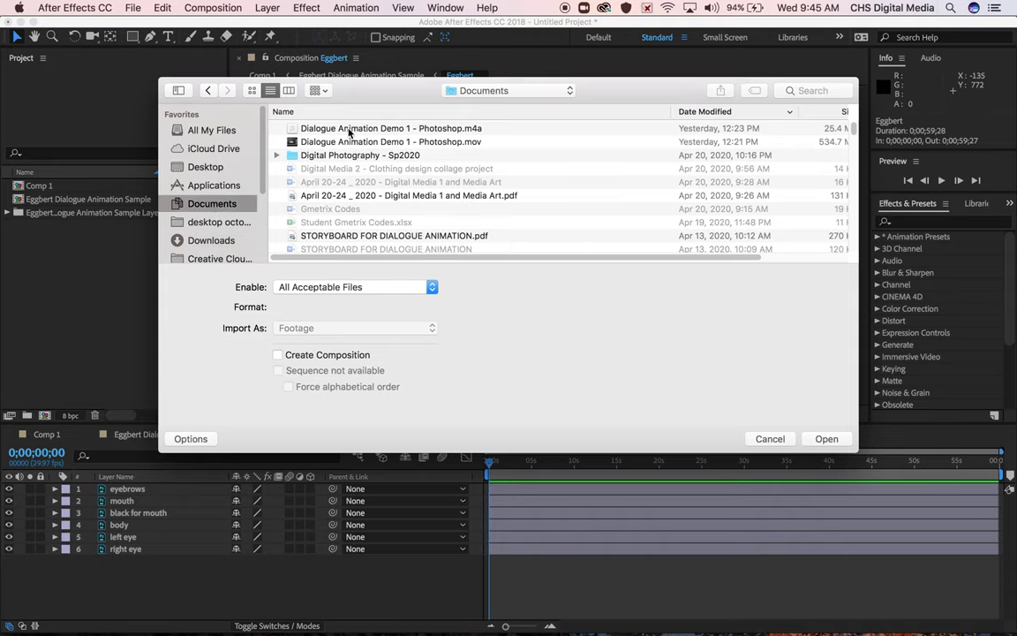
{"action": "left_click", "coordinate": [316, 128]}
{"action": "left_click", "coordinate": [827, 438]}
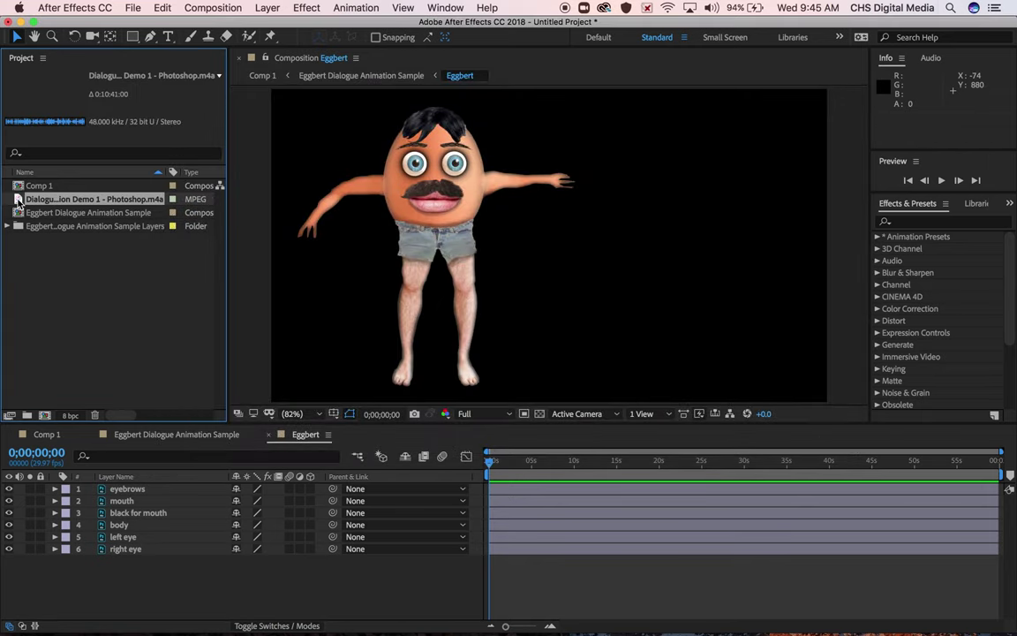
{"action": "left_click_drag", "start_coordinate": [18, 201], "coordinate": [76, 488]}
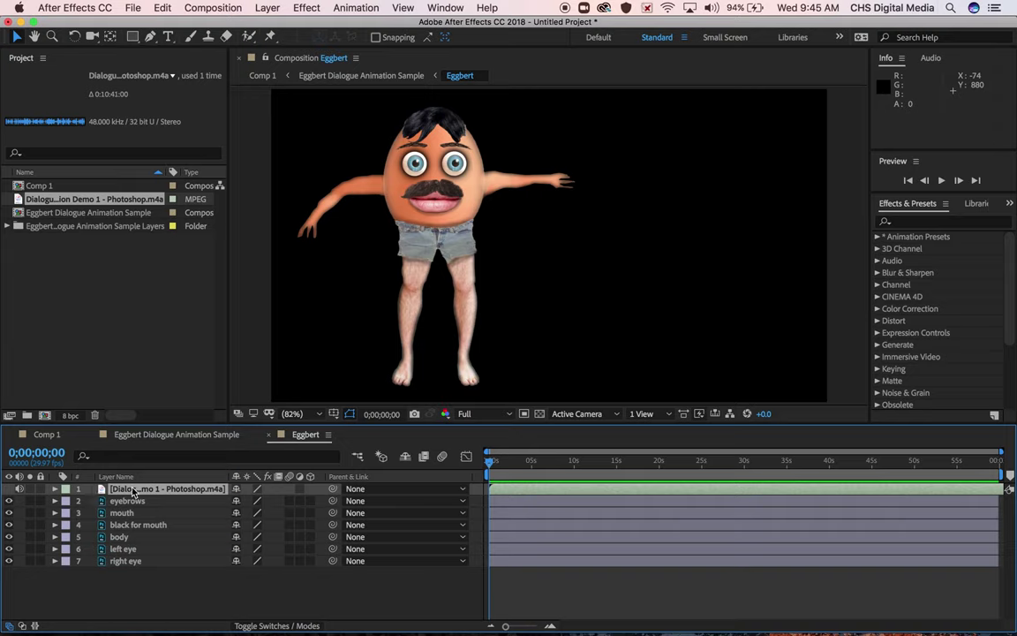
- Reveal the audio layer's Waveform and set the time to 14;28 where speech starts
{"action": "left_click", "coordinate": [198, 434]}
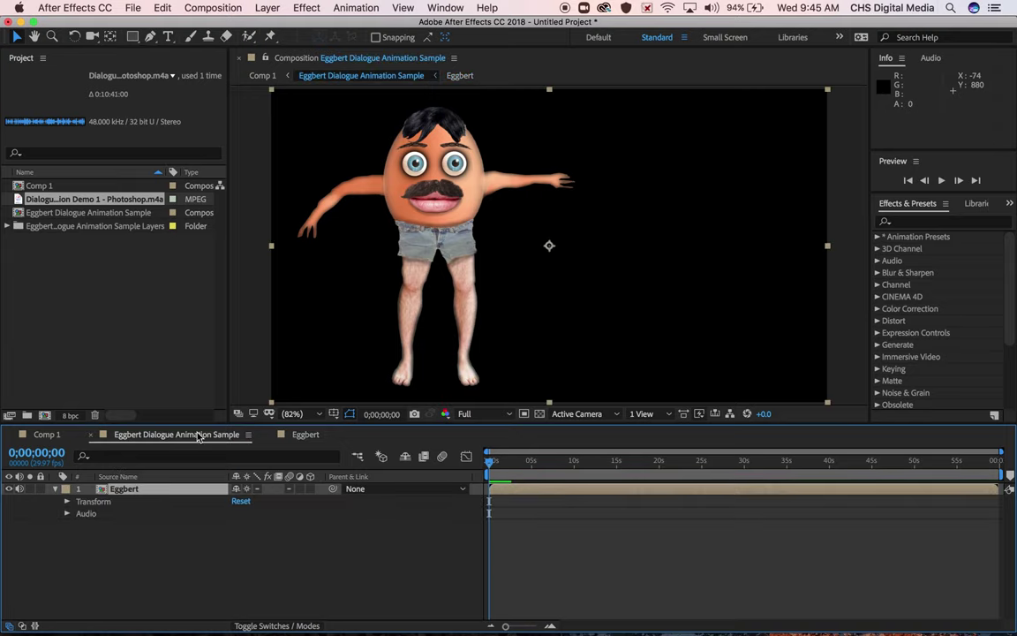
{"action": "left_click", "coordinate": [304, 434]}
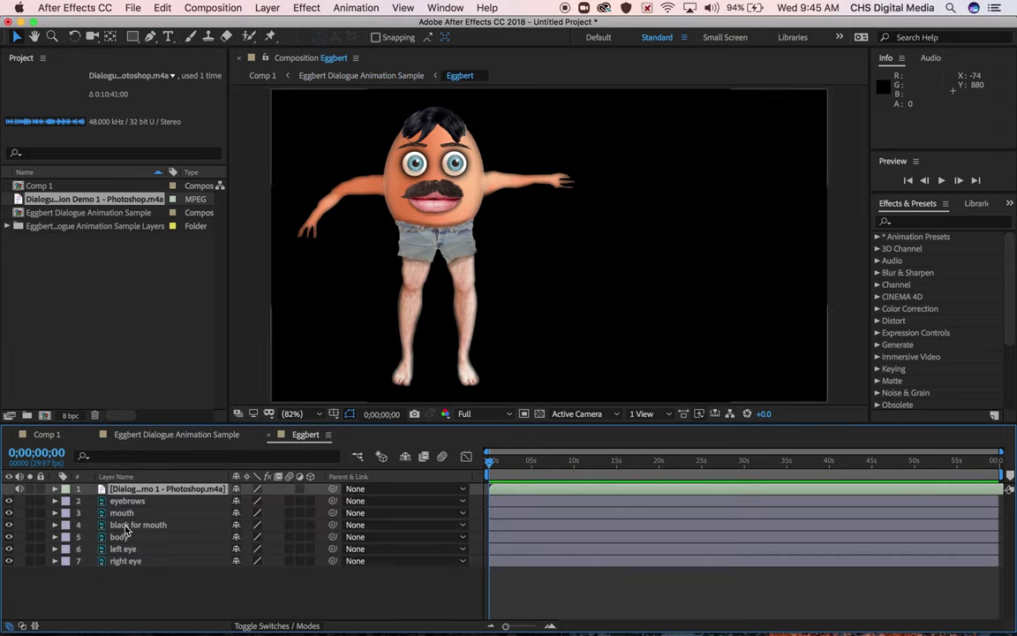
{"action": "left_click", "coordinate": [54, 489]}
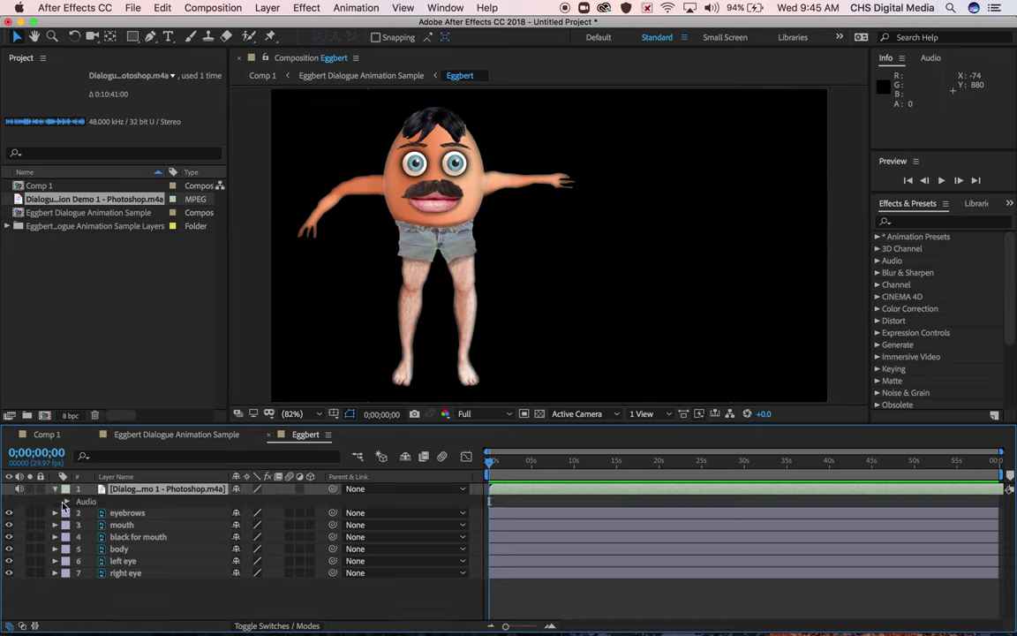
{"action": "left_click", "coordinate": [66, 501]}
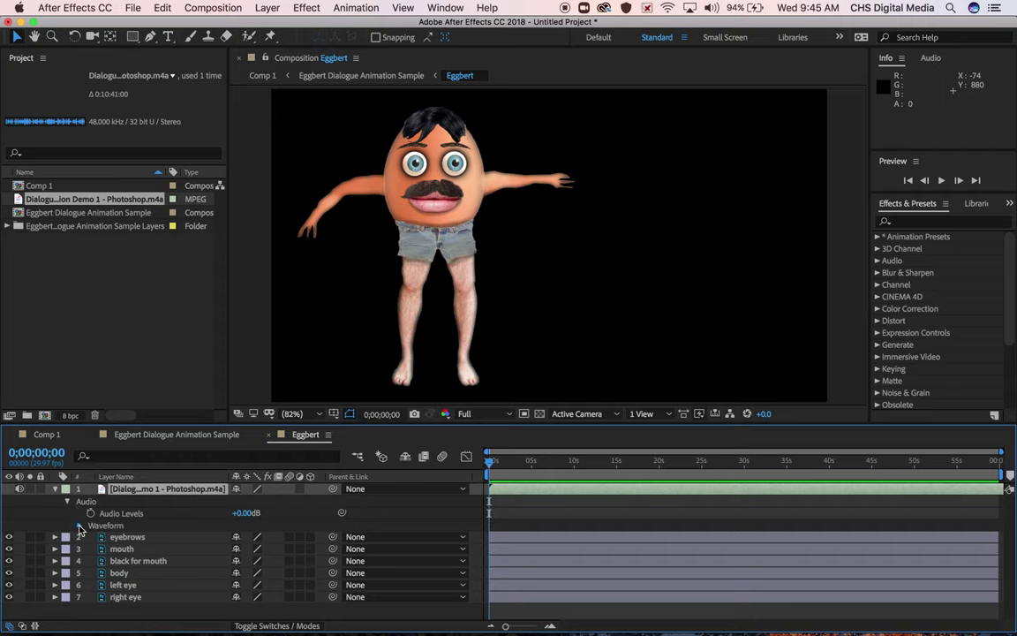
{"action": "left_click", "coordinate": [79, 526]}
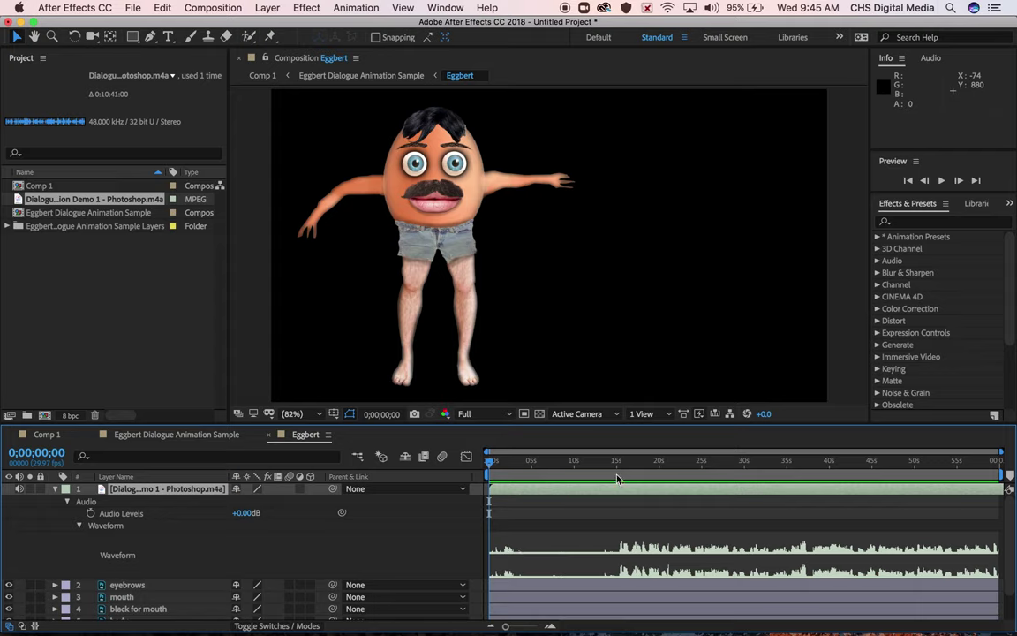
{"action": "left_click", "coordinate": [614, 461]}
{"action": "left_click_drag", "start_coordinate": [613, 461], "coordinate": [618, 463]}
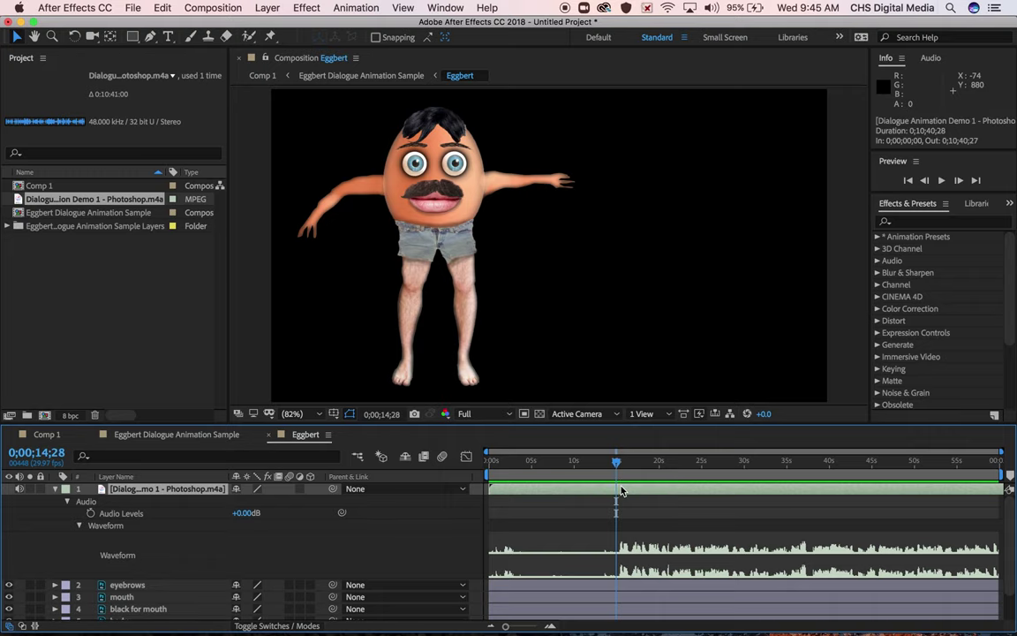
- Split the audio at 14;28, delete the silent opening piece, and slide the rest to start at 0
{"action": "left_click", "coordinate": [159, 8]}
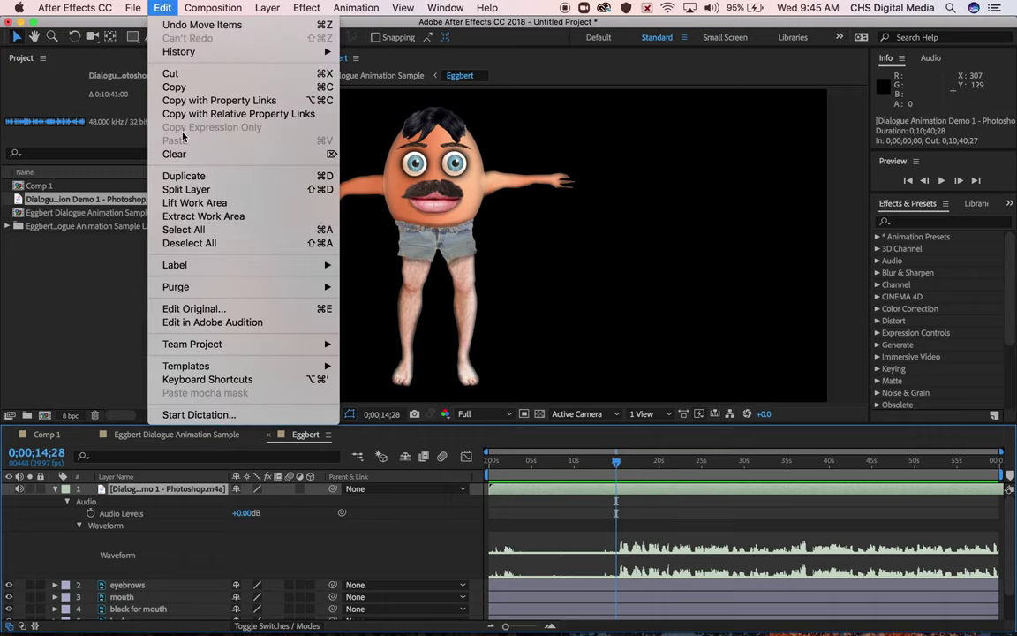
{"action": "left_click", "coordinate": [188, 190]}
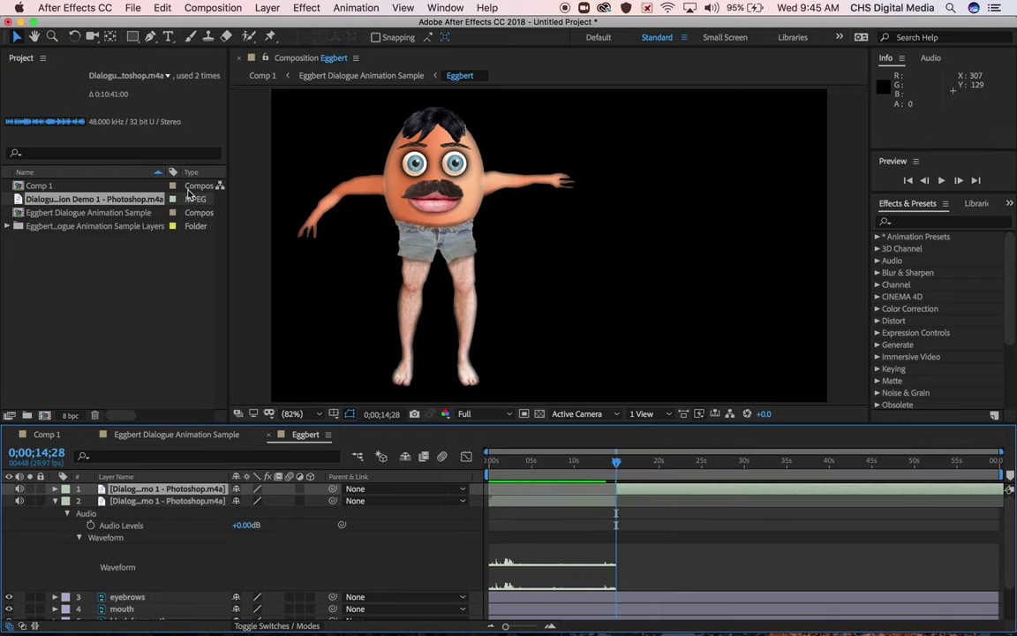
{"action": "left_click", "coordinate": [506, 504]}
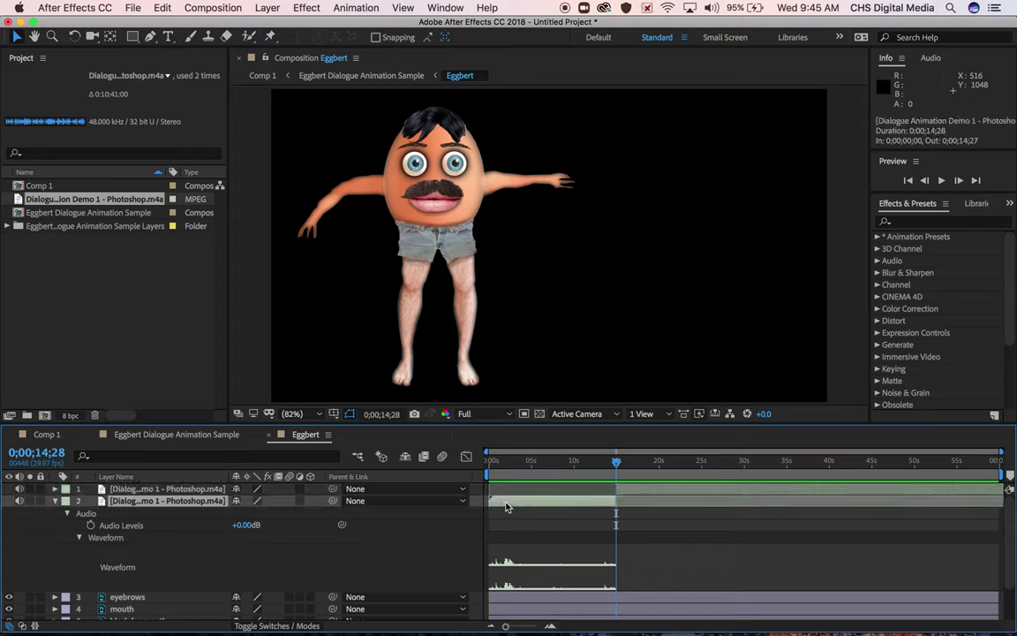
{"action": "key", "text": "Delete"}
{"action": "left_click_drag", "start_coordinate": [654, 490], "coordinate": [545, 489]}
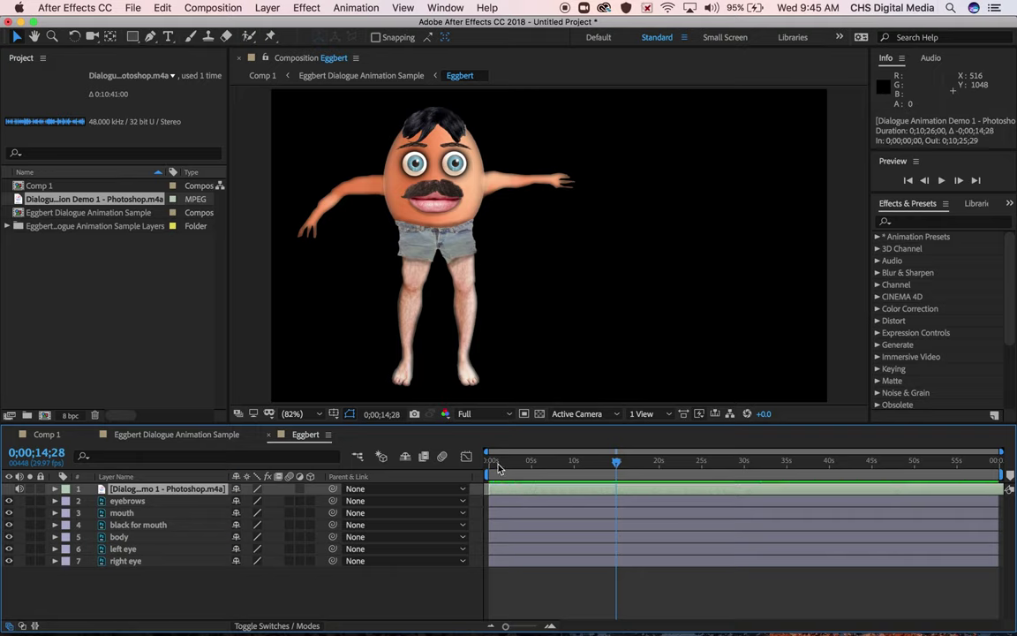
- Show the trimmed audio's waveform again and move the time back to about 8 seconds
{"action": "left_click", "coordinate": [55, 490]}
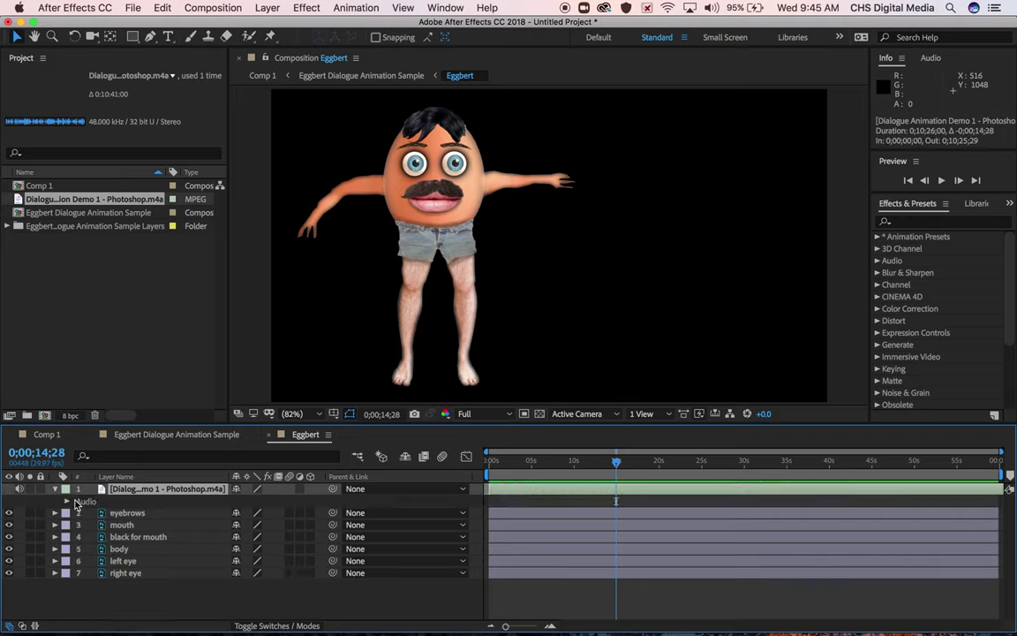
{"action": "left_click", "coordinate": [67, 501]}
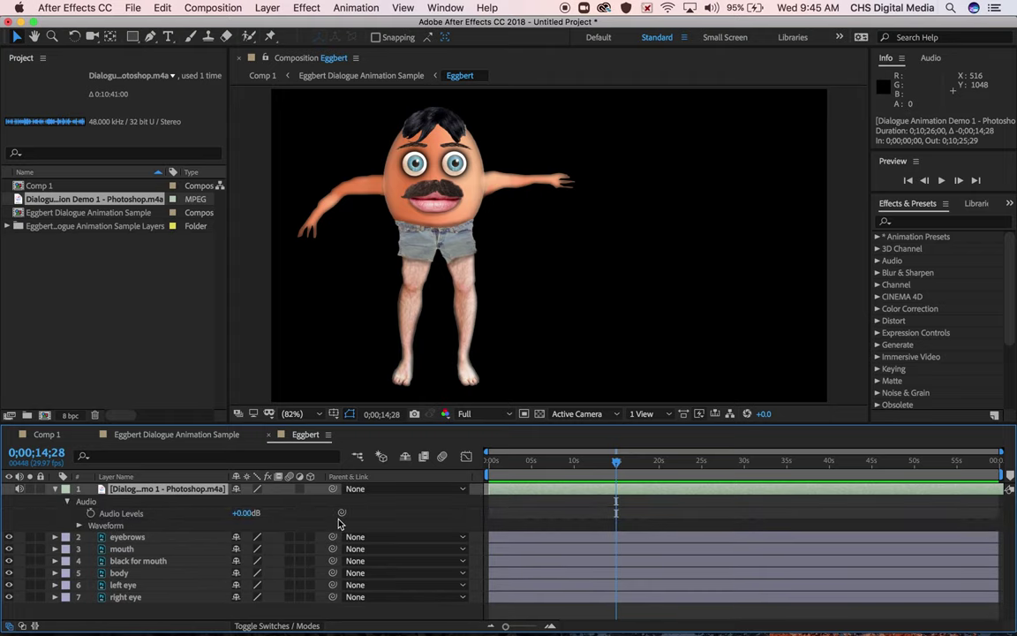
{"action": "left_click", "coordinate": [79, 525]}
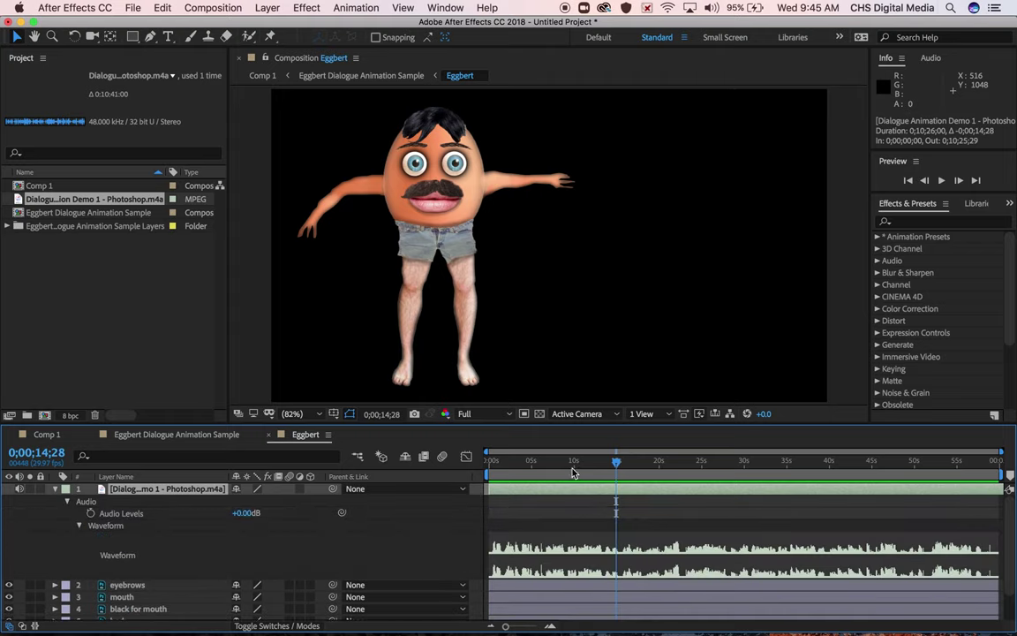
{"action": "left_click_drag", "start_coordinate": [572, 468], "coordinate": [562, 466]}
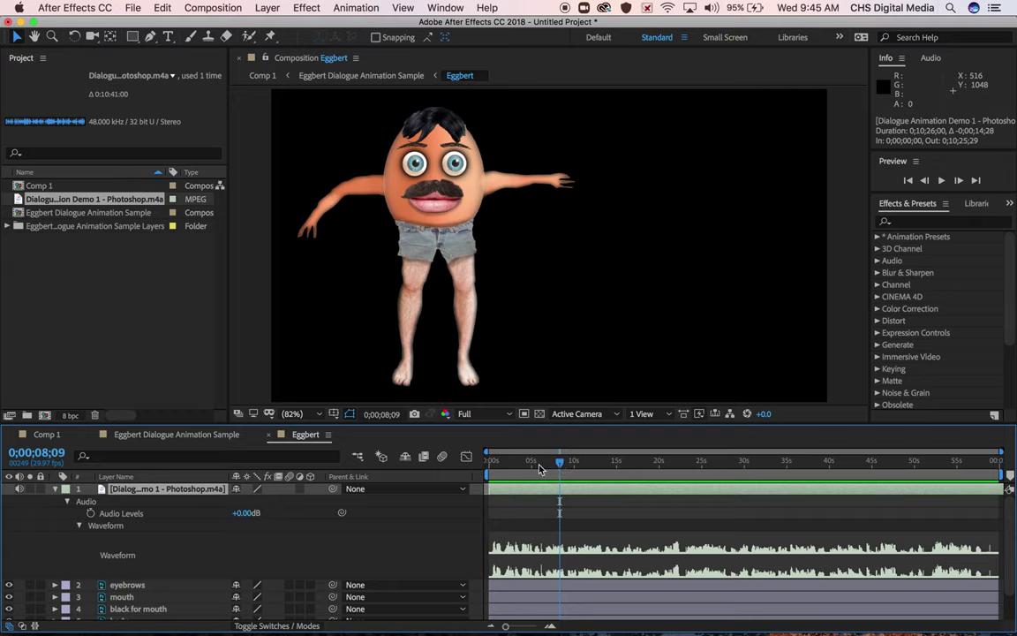
- Convert the dialogue audio to keyframes, creating an Audio Amplitude layer
{"action": "right_click", "coordinate": [176, 492]}
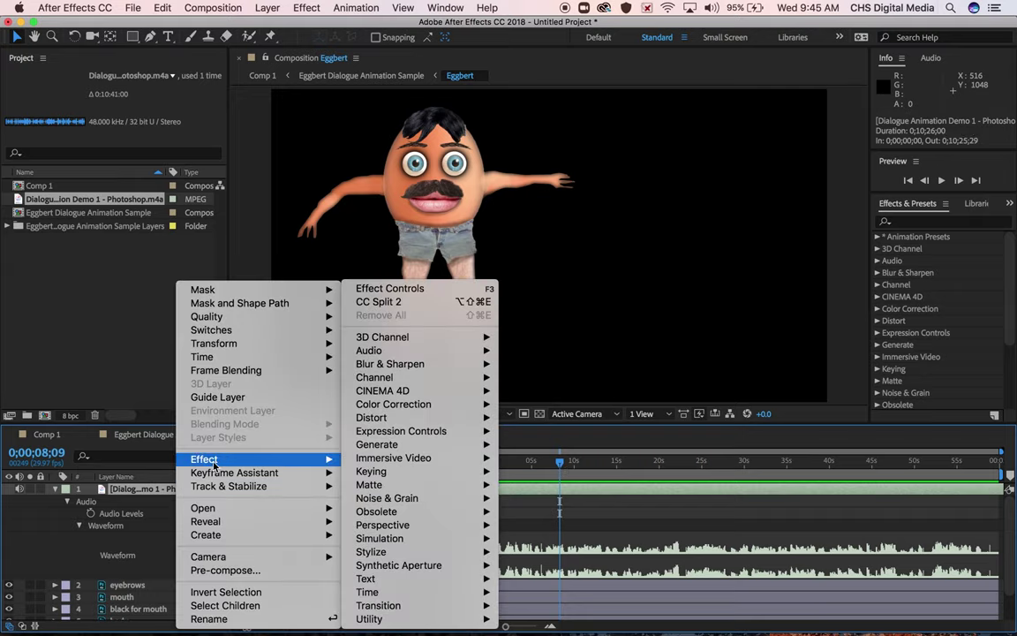
{"action": "mouse_move", "coordinate": [213, 474]}
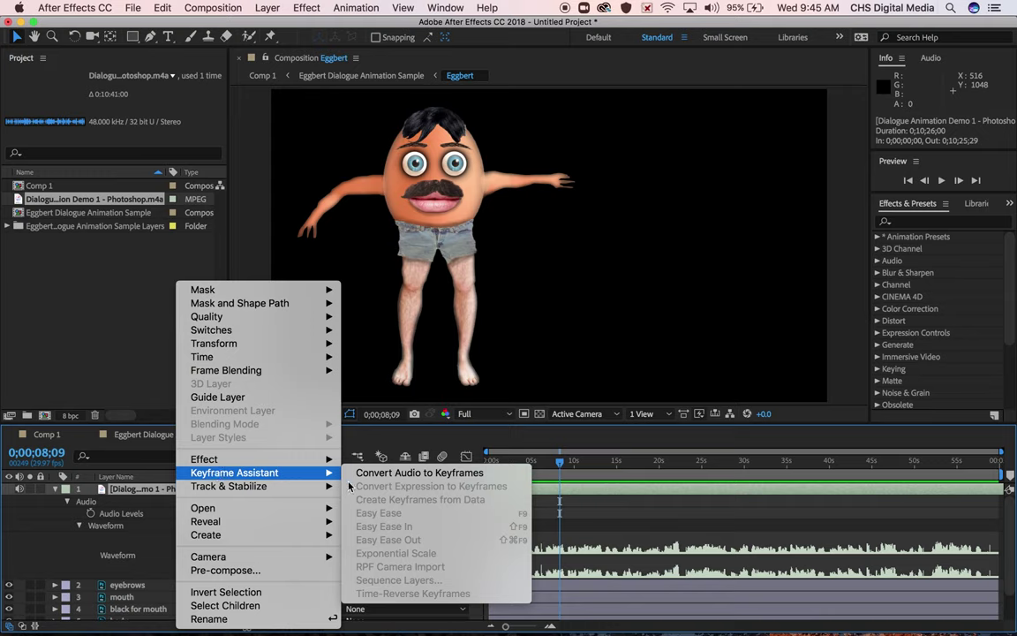
{"action": "left_click", "coordinate": [376, 476]}
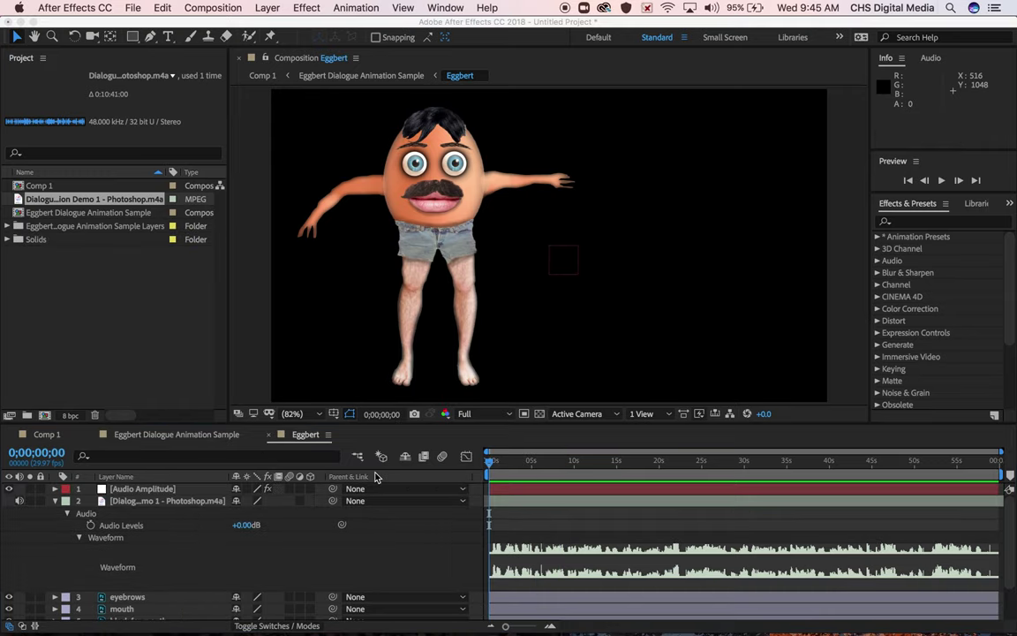
- Delete the Left Channel and Right Channel effects from Audio Amplitude
{"action": "left_click", "coordinate": [55, 488]}
{"action": "left_click", "coordinate": [68, 503]}
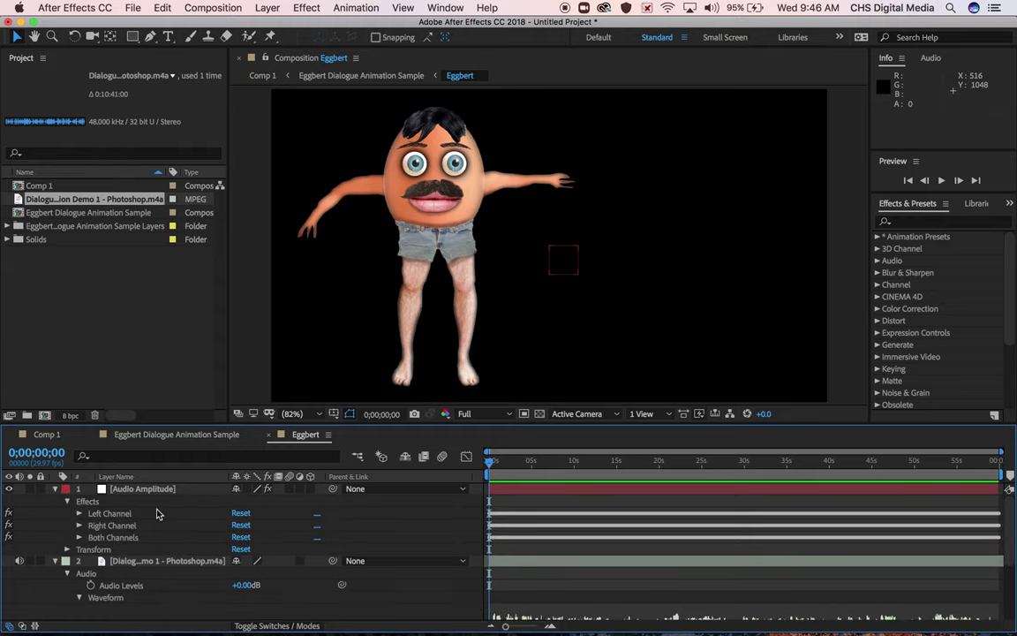
{"action": "left_click", "coordinate": [152, 514]}
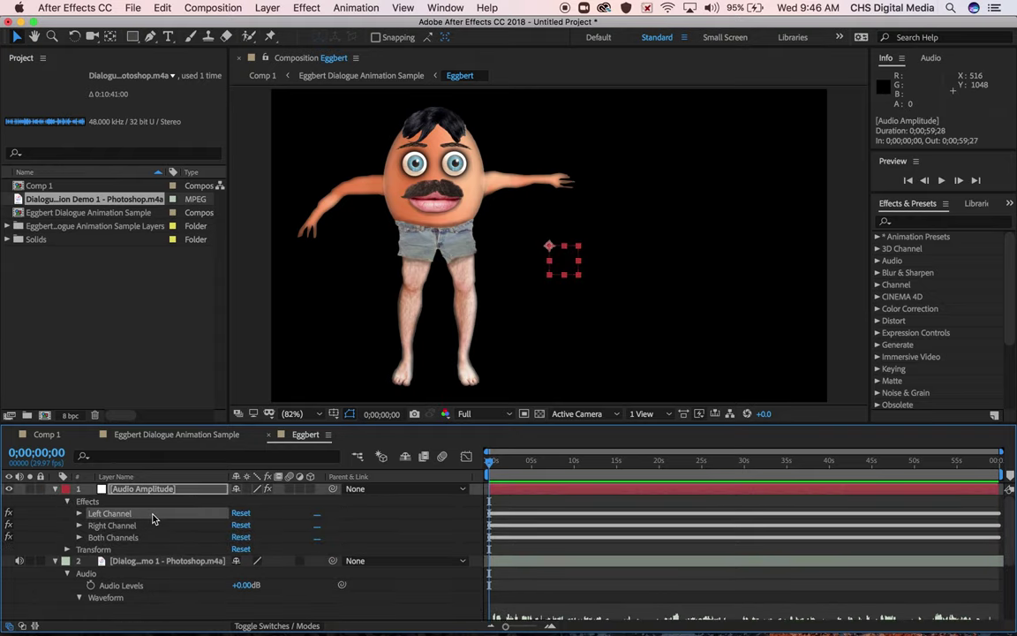
{"action": "left_click", "coordinate": [154, 527], "text": "shift"}
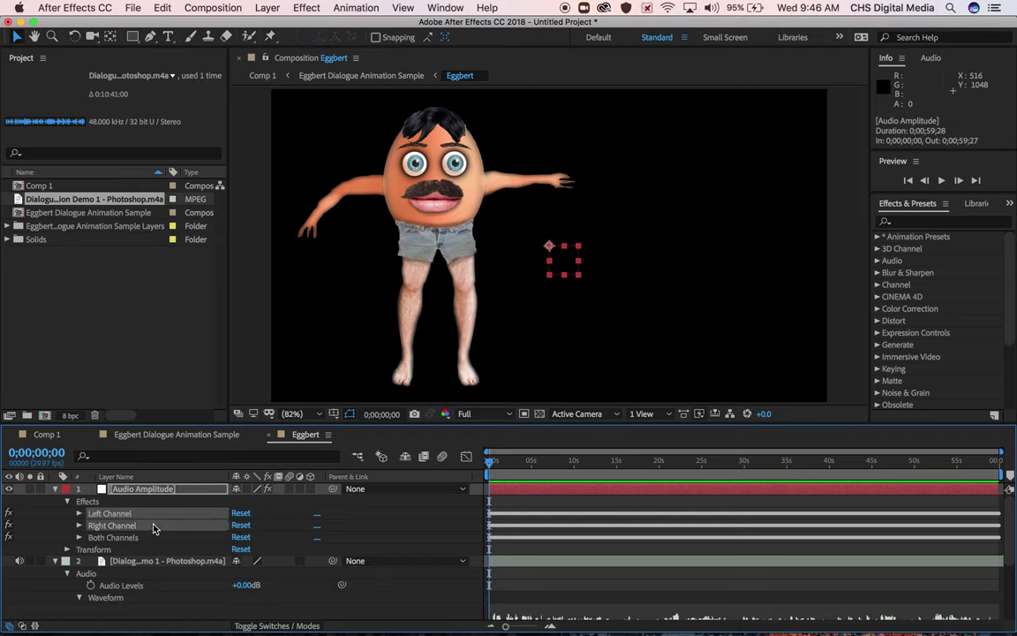
{"action": "key", "text": "Delete"}
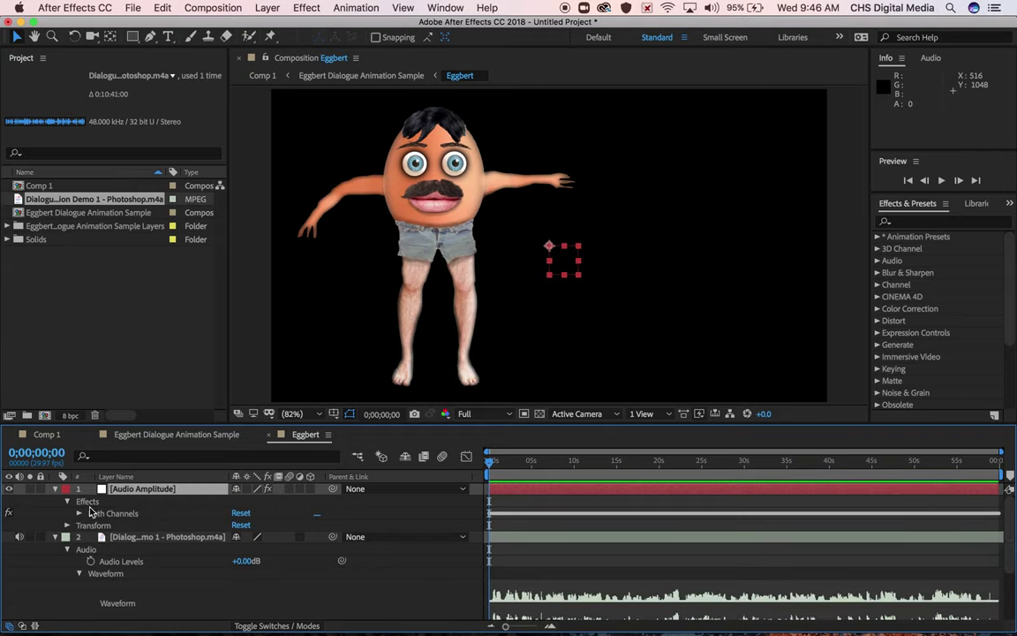
- Reveal the Both Channels slider and zoom the timeline to check its values at frames 2 and 3
{"action": "left_click", "coordinate": [79, 513]}
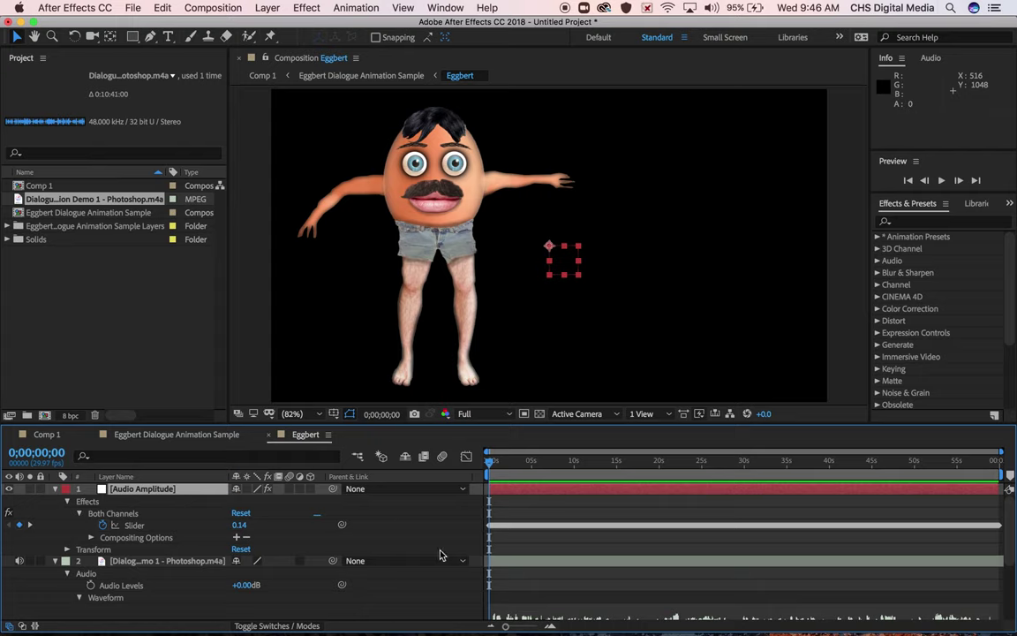
{"action": "left_click_drag", "start_coordinate": [507, 626], "coordinate": [535, 626]}
{"action": "left_click_drag", "start_coordinate": [522, 465], "coordinate": [604, 470]}
{"action": "left_click", "coordinate": [604, 470]}
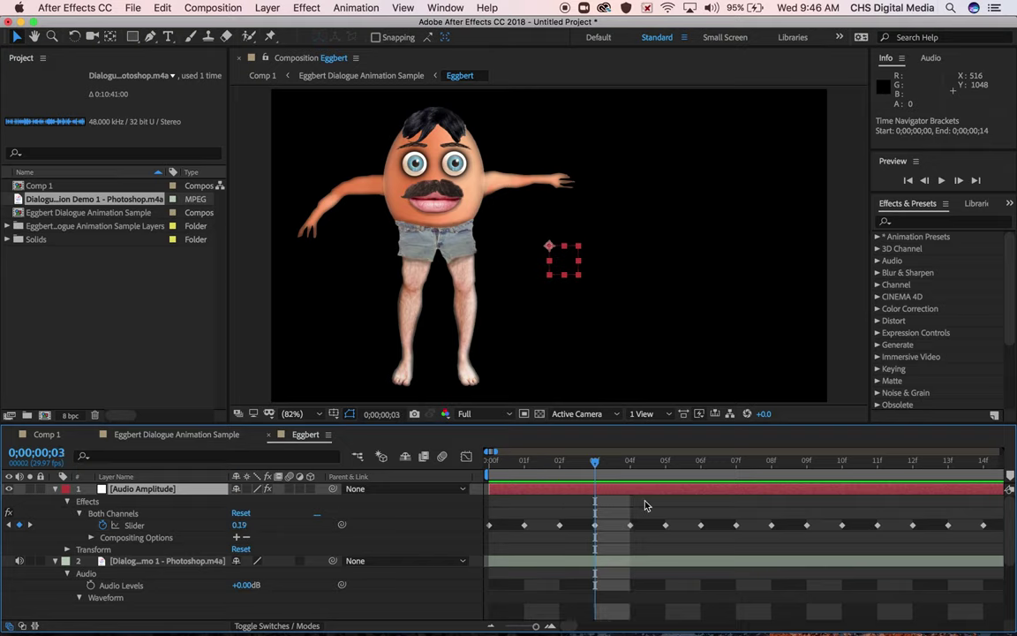
- Step between frames 8, 19 and 17, comparing the Both Channels Slider values
{"action": "left_click", "coordinate": [779, 463]}
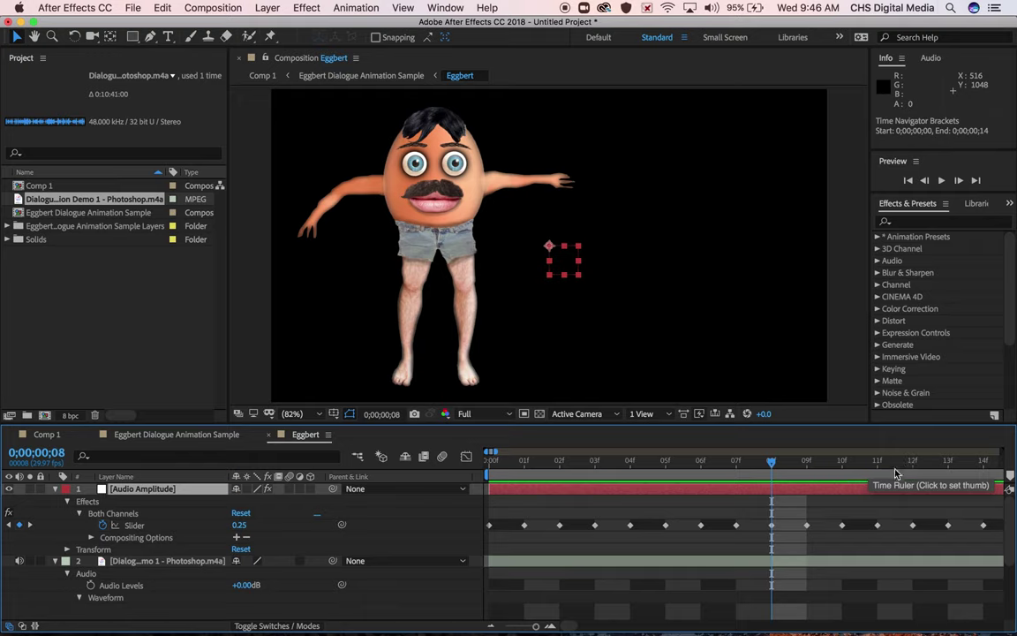
{"action": "left_click", "coordinate": [861, 467]}
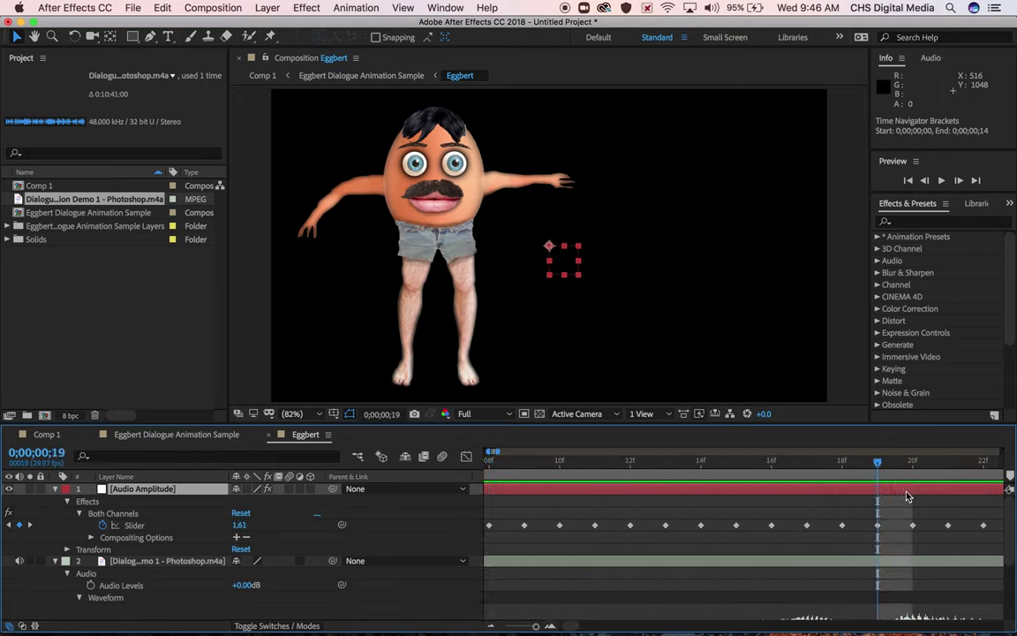
{"action": "scroll", "coordinate": [650, 560], "scroll_direction": "down", "scroll_amount": 4}
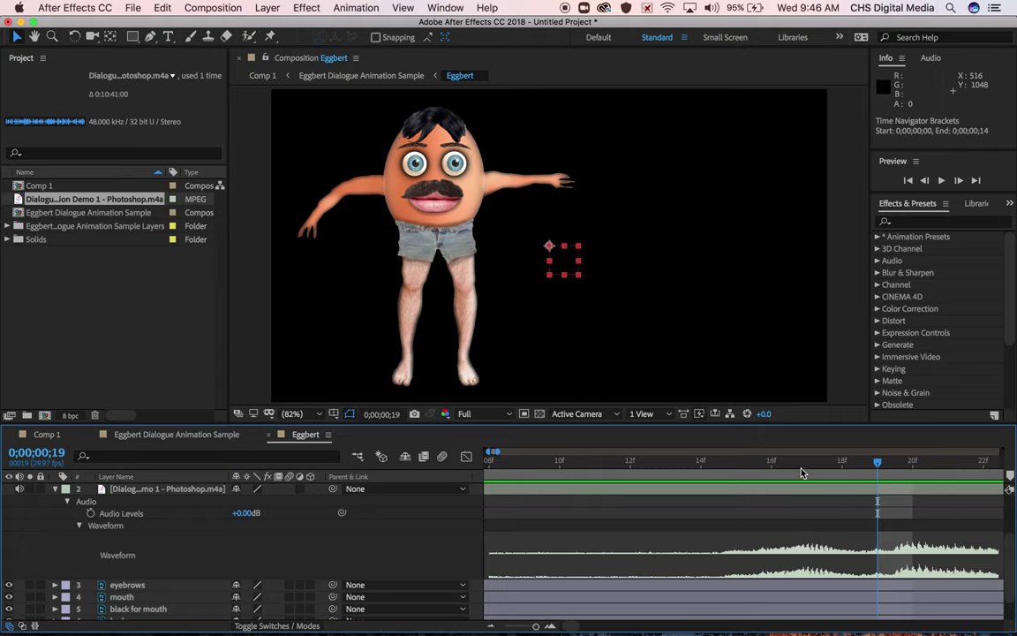
{"action": "left_click", "coordinate": [801, 465]}
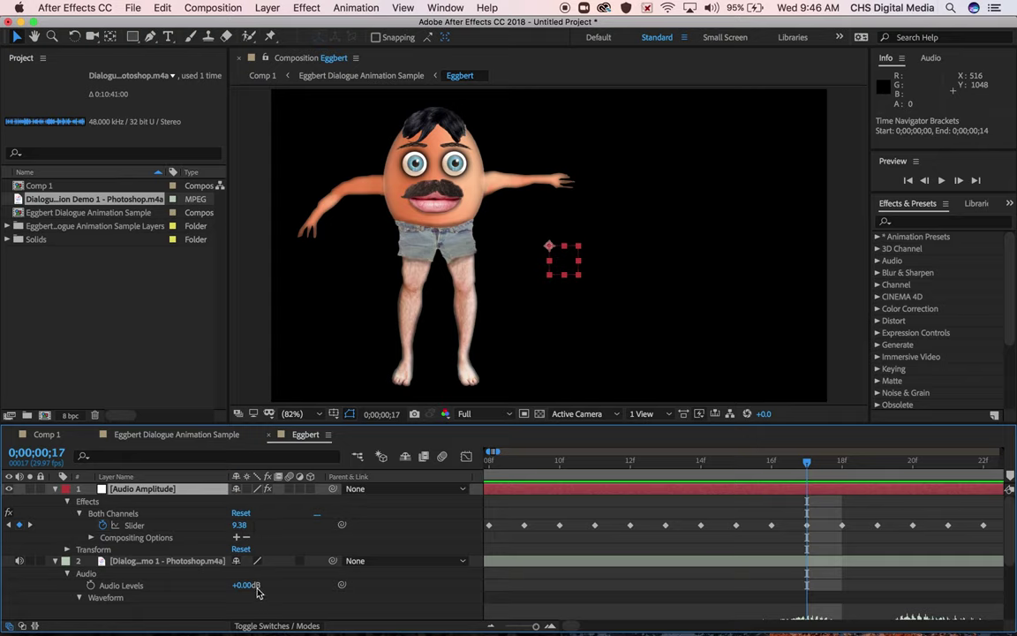
{"action": "scroll", "coordinate": [697, 595], "scroll_direction": "down", "scroll_amount": 3}
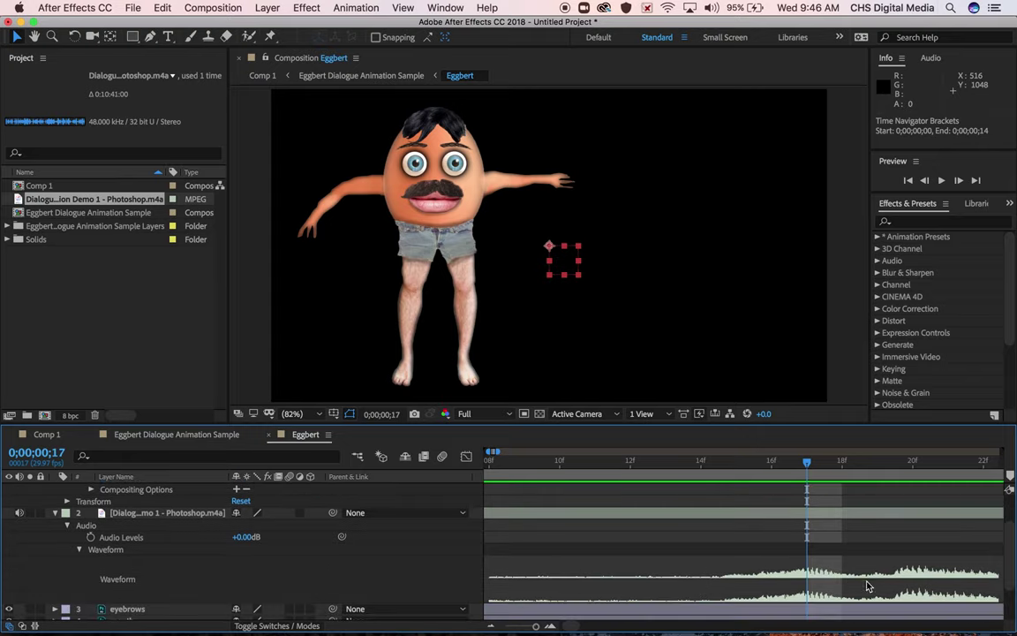
{"action": "scroll", "coordinate": [283, 499], "scroll_direction": "up", "scroll_amount": 3}
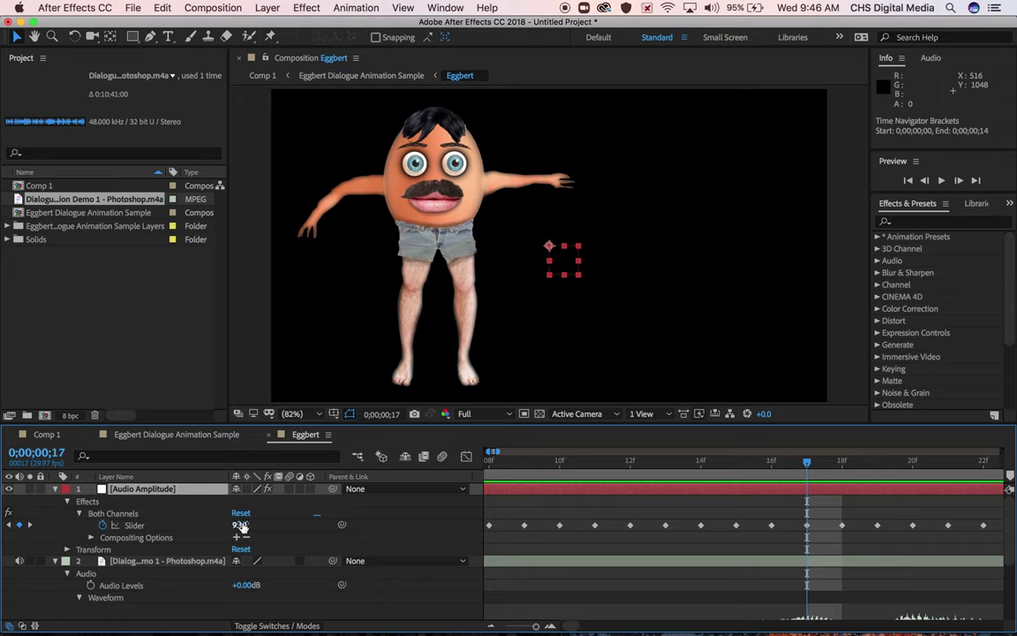
- Collapse the dialogue audio layer and step from frame 13 to frame 17, where the Slider reads 9.38
{"action": "left_click", "coordinate": [55, 560]}
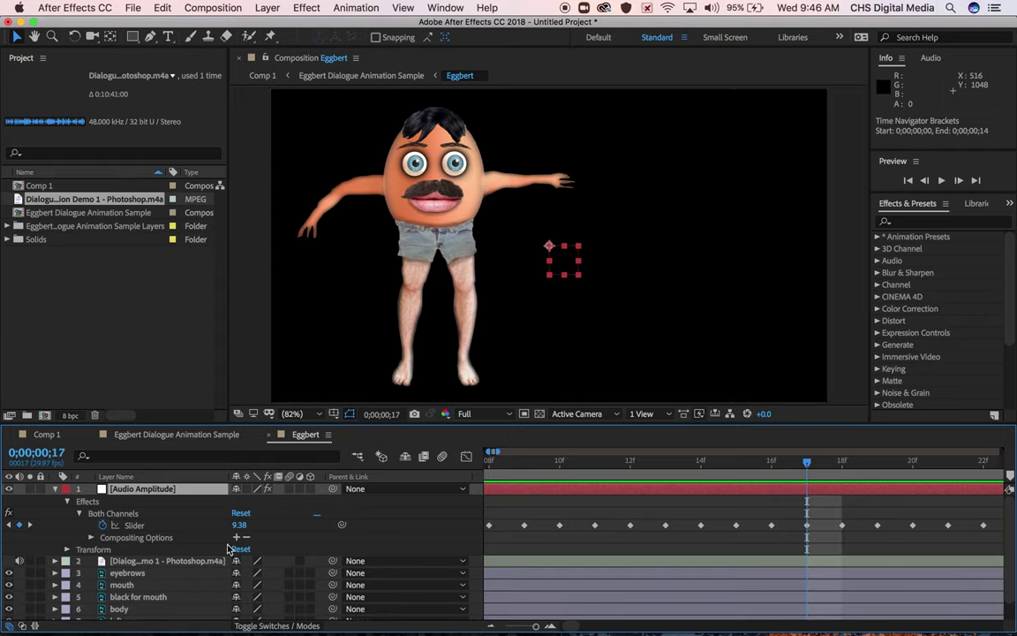
{"action": "left_click", "coordinate": [667, 462]}
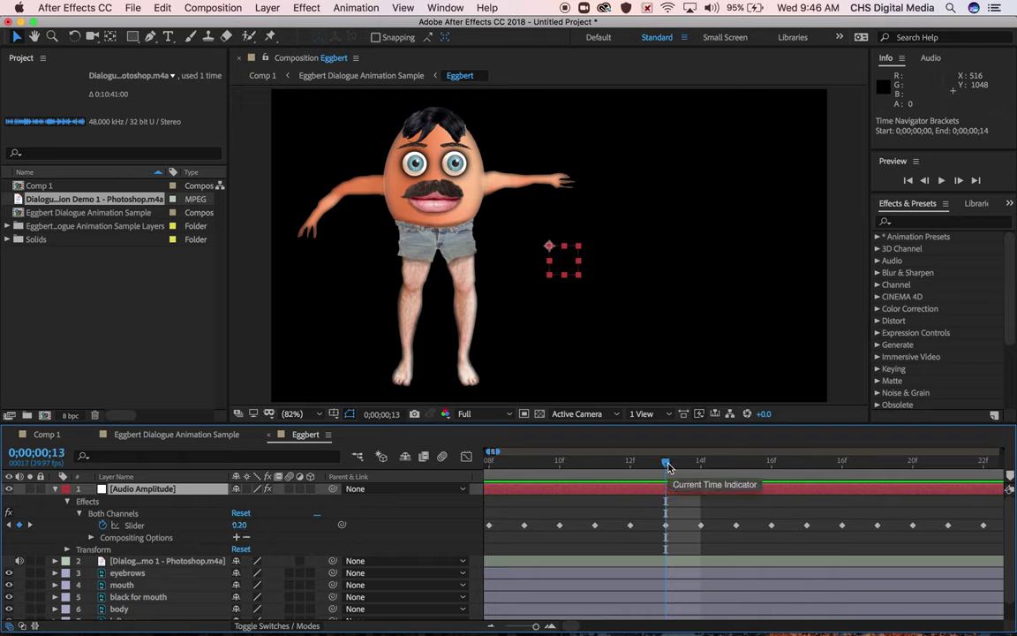
{"action": "left_click", "coordinate": [737, 462]}
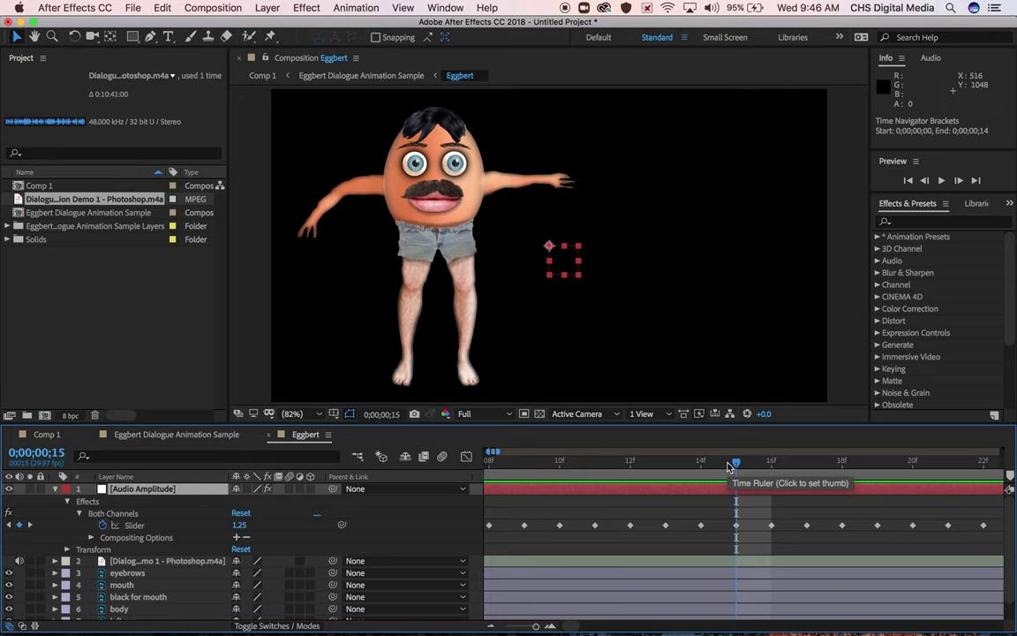
{"action": "left_click", "coordinate": [787, 466]}
{"action": "left_click", "coordinate": [820, 468]}
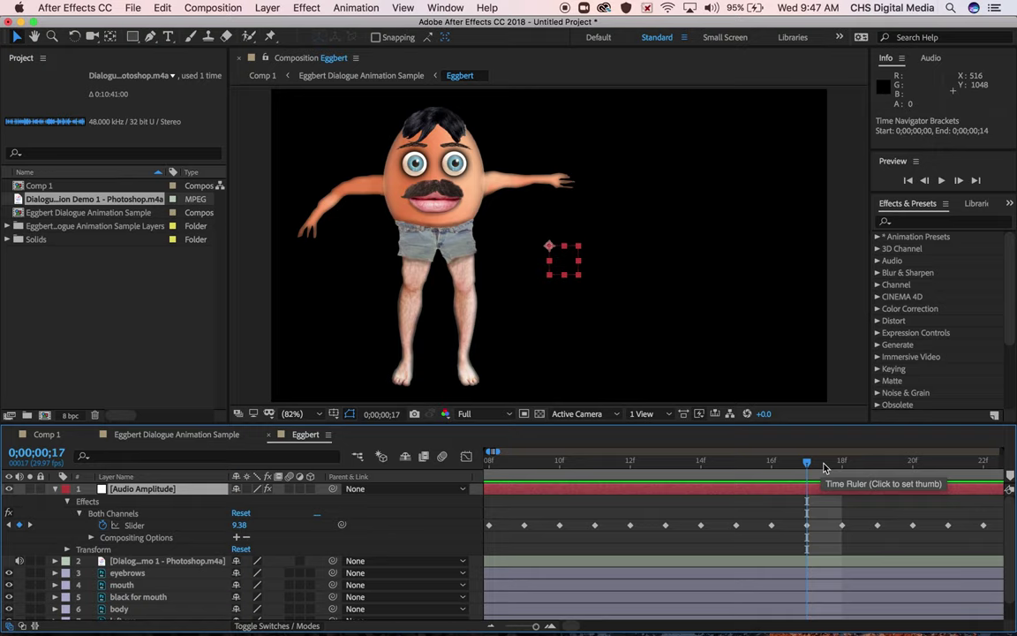
{"action": "left_click", "coordinate": [145, 587]}
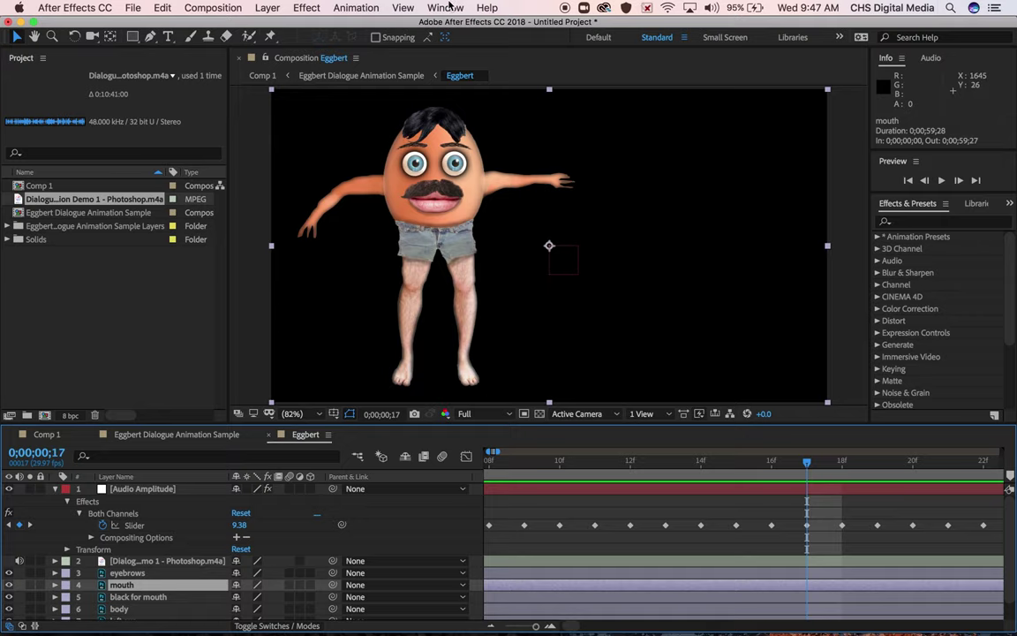
- Search Effects & Presets for 'cc split' and apply CC Split 2 to the mouth layer
{"action": "left_click", "coordinate": [447, 7]}
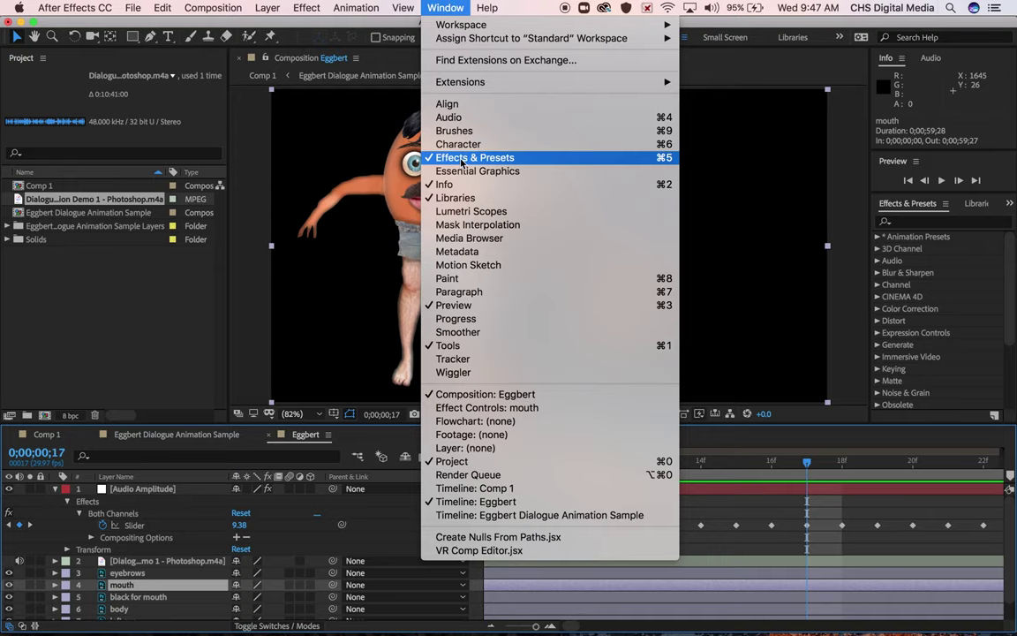
{"action": "left_click", "coordinate": [411, 7]}
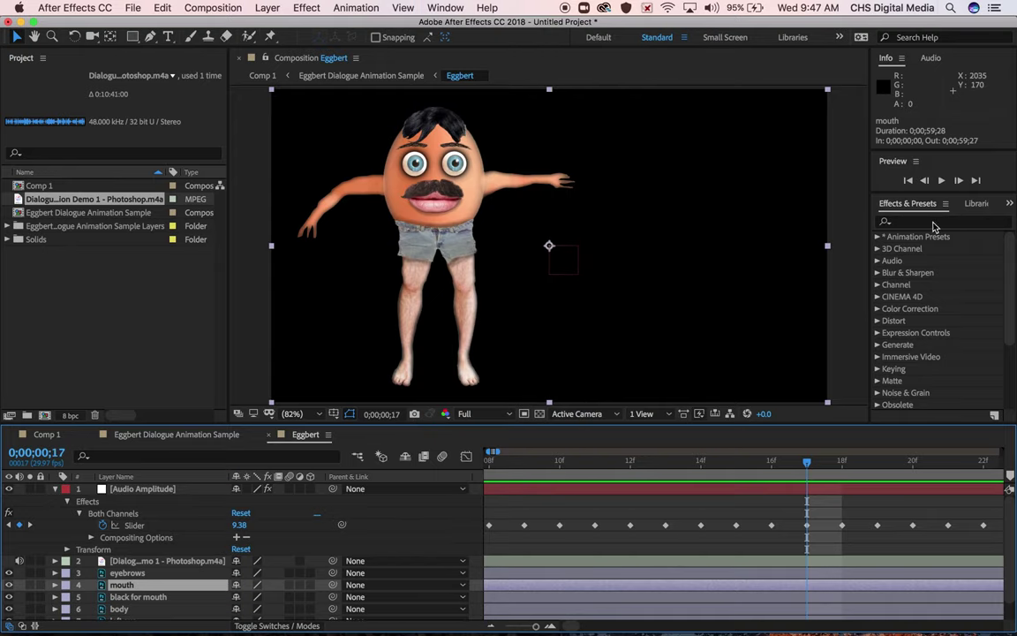
{"action": "left_click", "coordinate": [932, 223]}
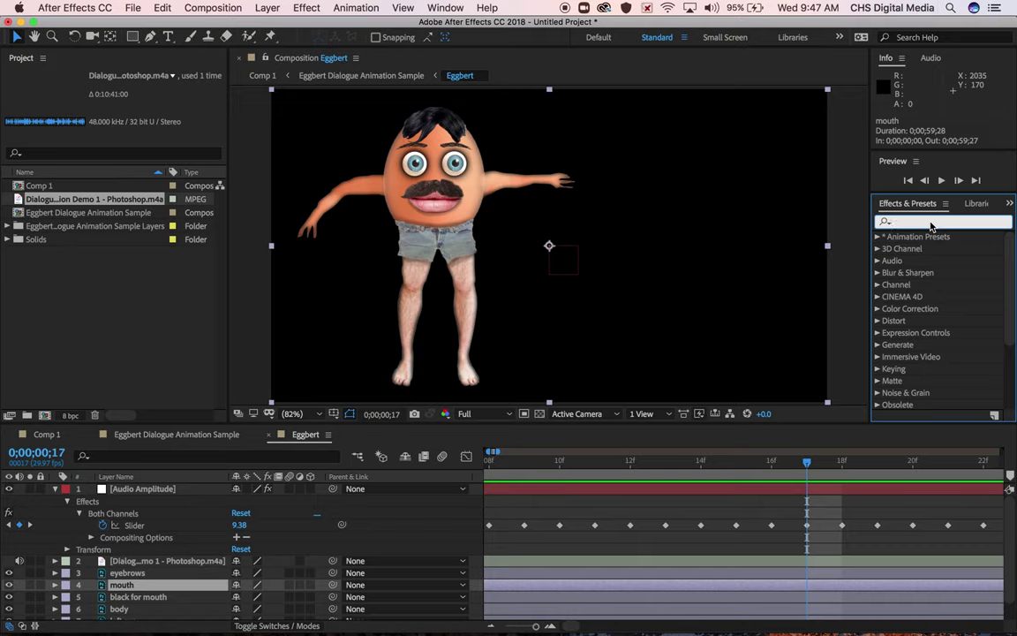
{"action": "type", "text": "cc split"}
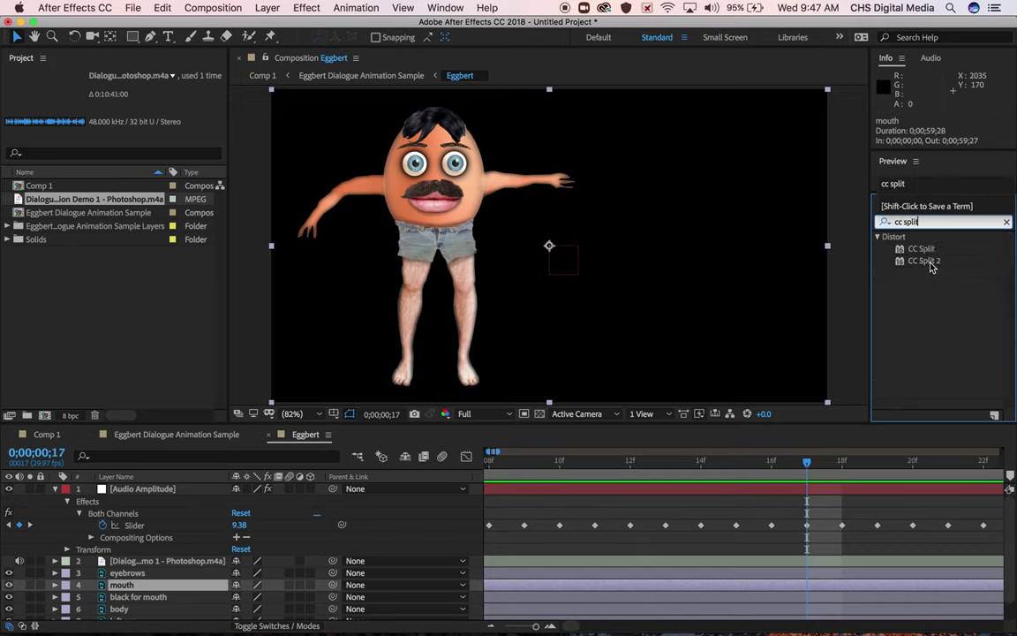
{"action": "left_click", "coordinate": [929, 263]}
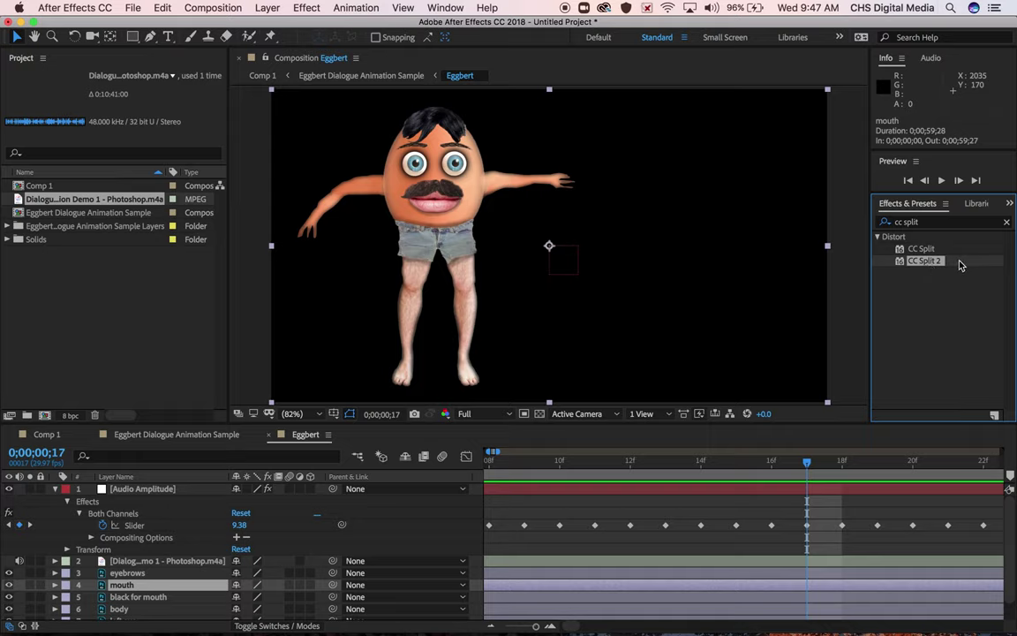
{"action": "left_click_drag", "start_coordinate": [961, 266], "coordinate": [537, 591]}
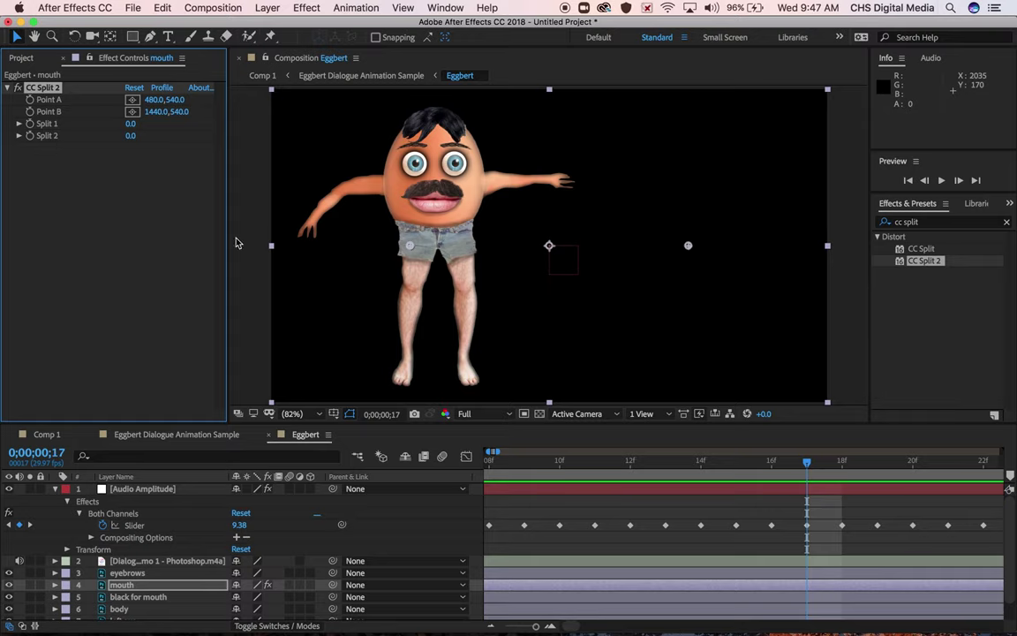
{"action": "left_click", "coordinate": [293, 413]}
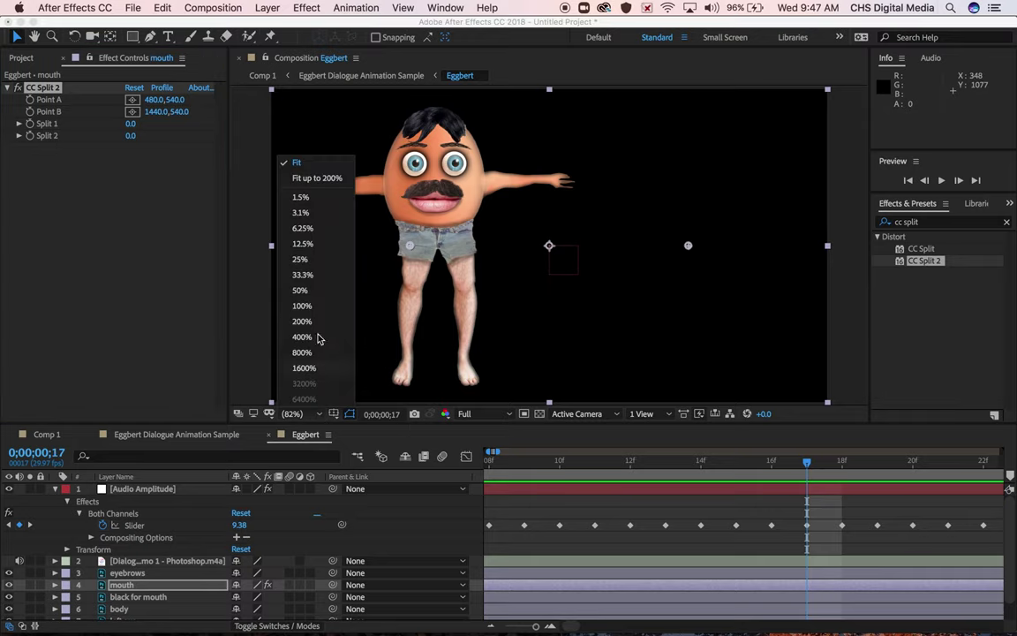
- Magnify the composition view to 200% and pan to Eggbert's face
{"action": "left_click", "coordinate": [318, 321]}
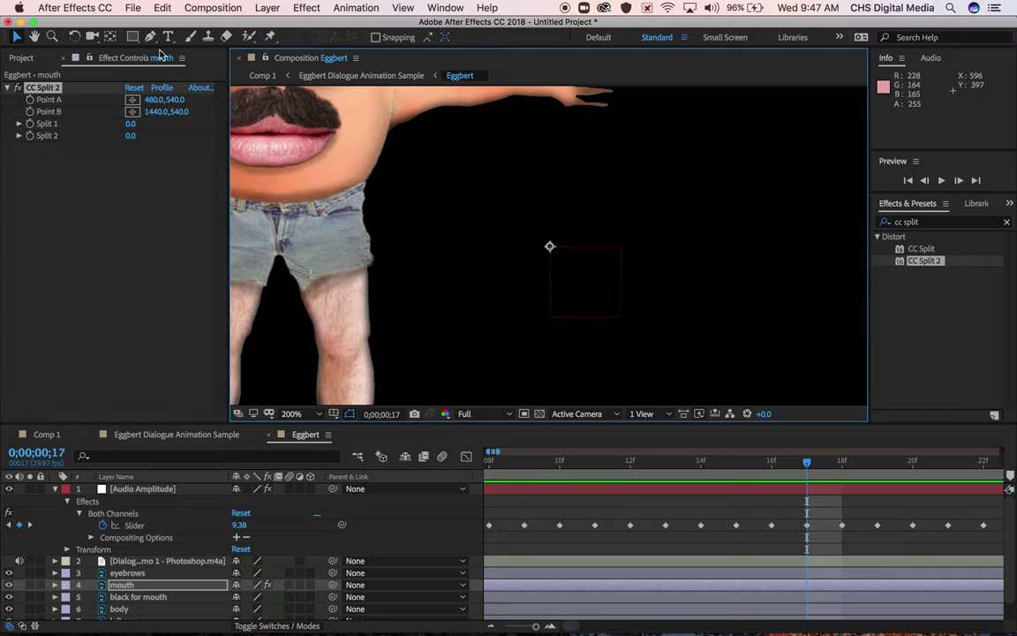
{"action": "left_click", "coordinate": [34, 36]}
{"action": "left_click_drag", "start_coordinate": [451, 268], "coordinate": [584, 340]}
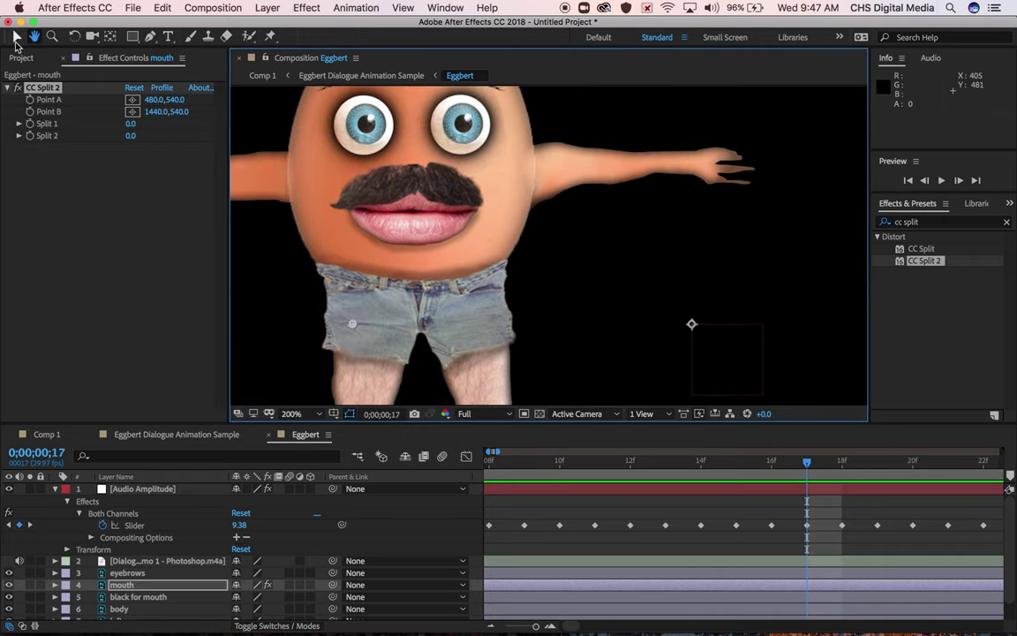
{"action": "left_click", "coordinate": [16, 38]}
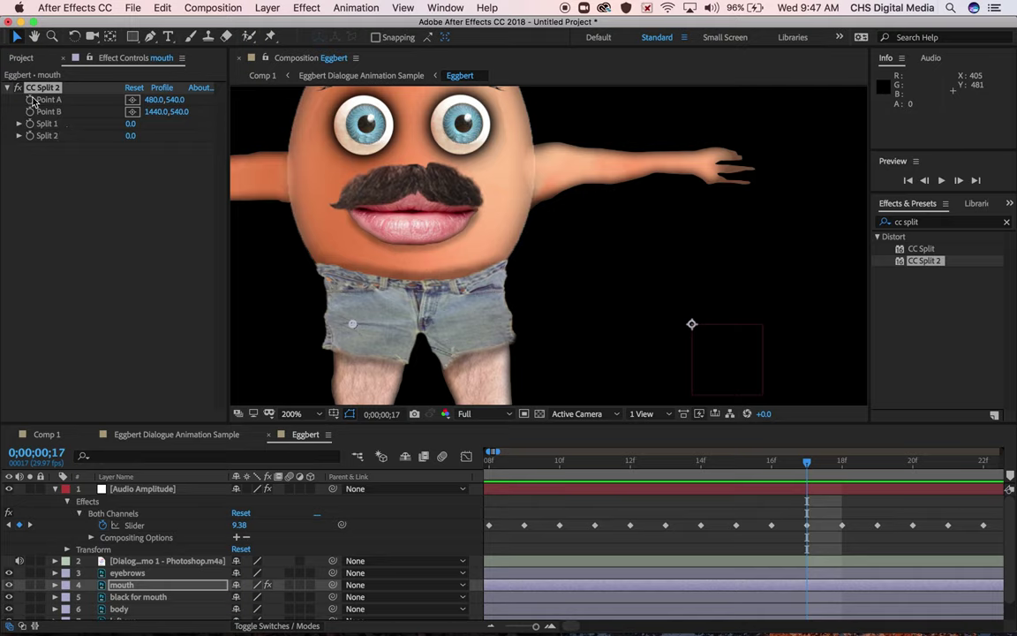
- Set CC Split 2 Point A (483,378) and Point B (641,380) on the lip corners, testing Split 1
{"action": "left_click", "coordinate": [130, 102]}
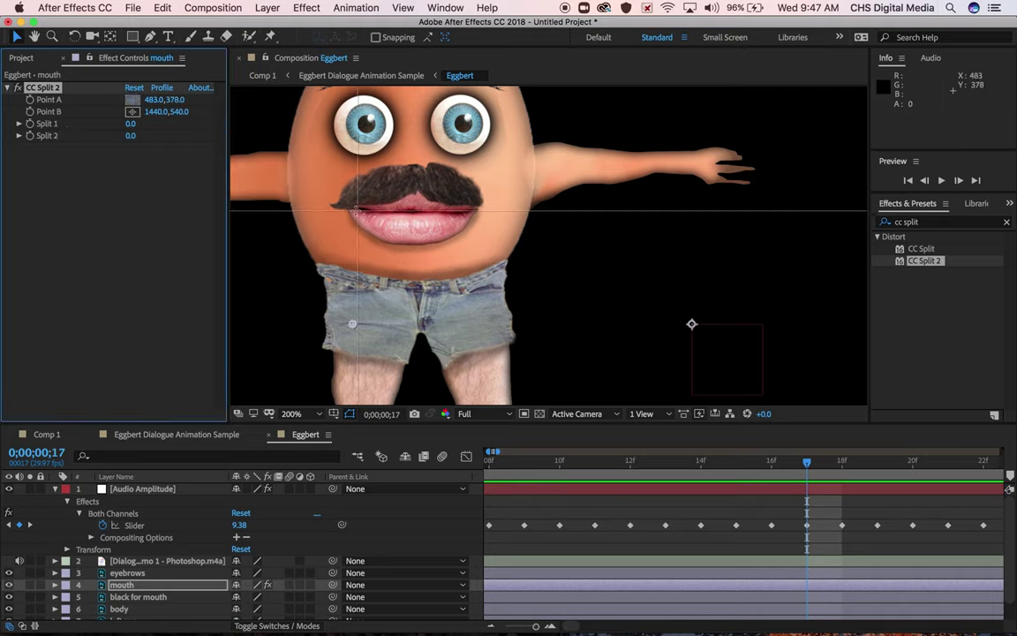
{"action": "left_click", "coordinate": [356, 213]}
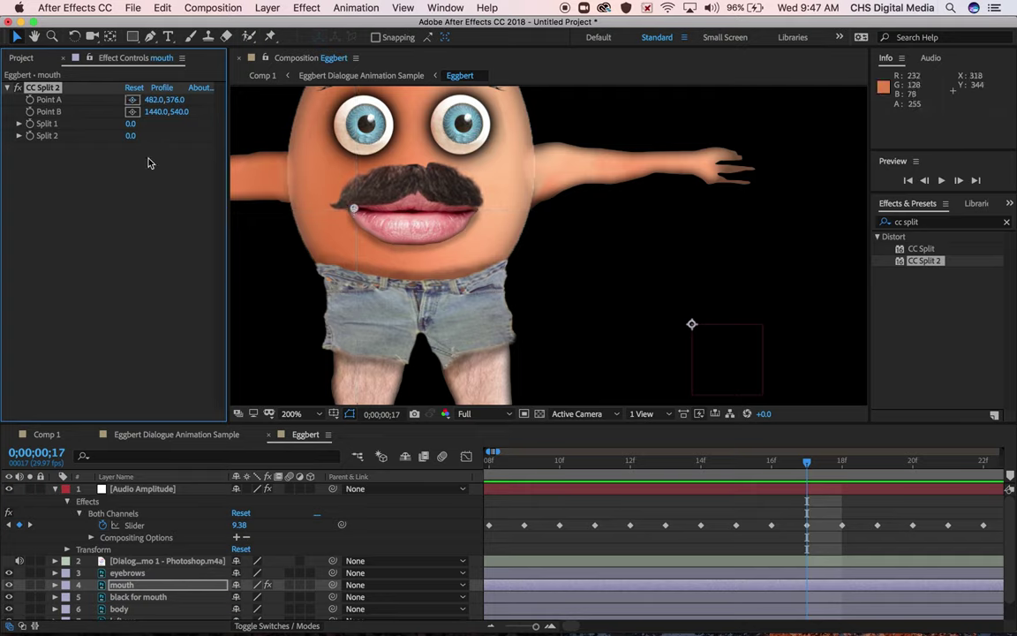
{"action": "left_click", "coordinate": [132, 111]}
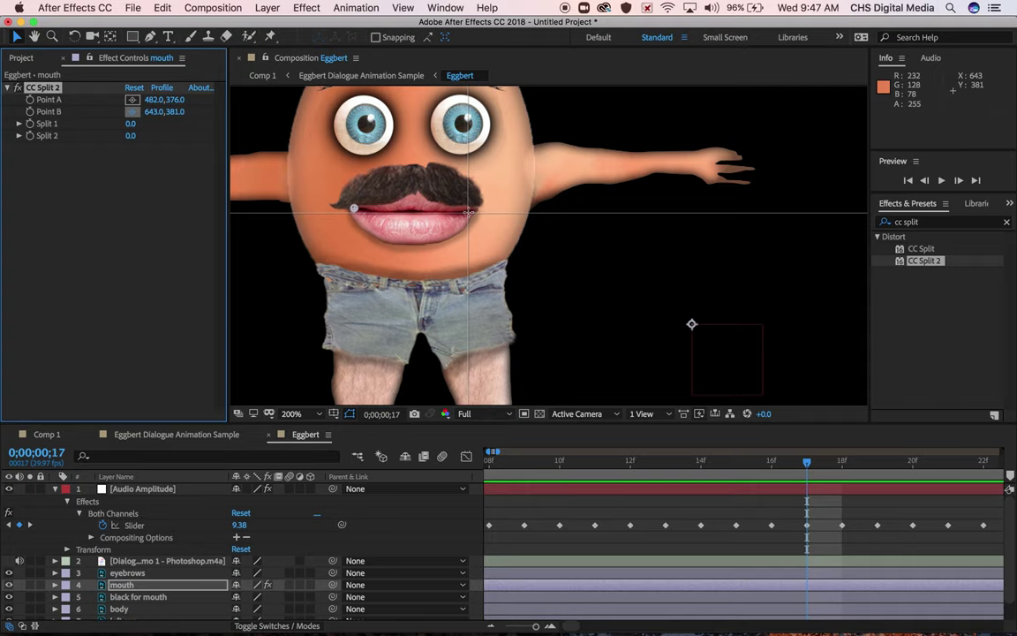
{"action": "left_click", "coordinate": [466, 210]}
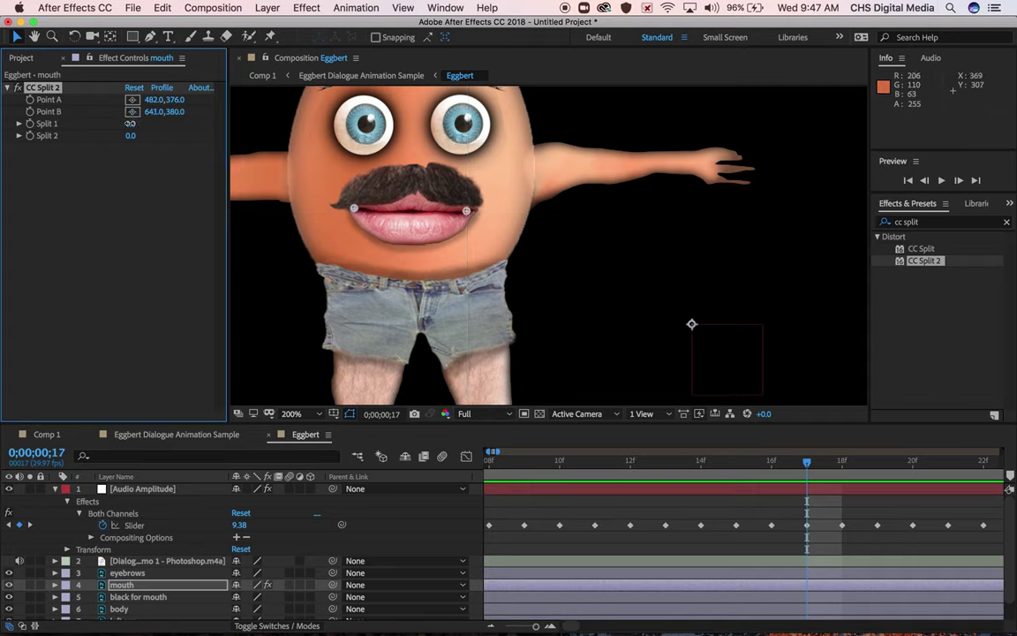
{"action": "mouse_move", "coordinate": [131, 124]}
{"action": "left_mouse_down"}
{"action": "mouse_move", "coordinate": [151, 123]}
{"action": "mouse_move", "coordinate": [108, 120]}
{"action": "left_mouse_up"}
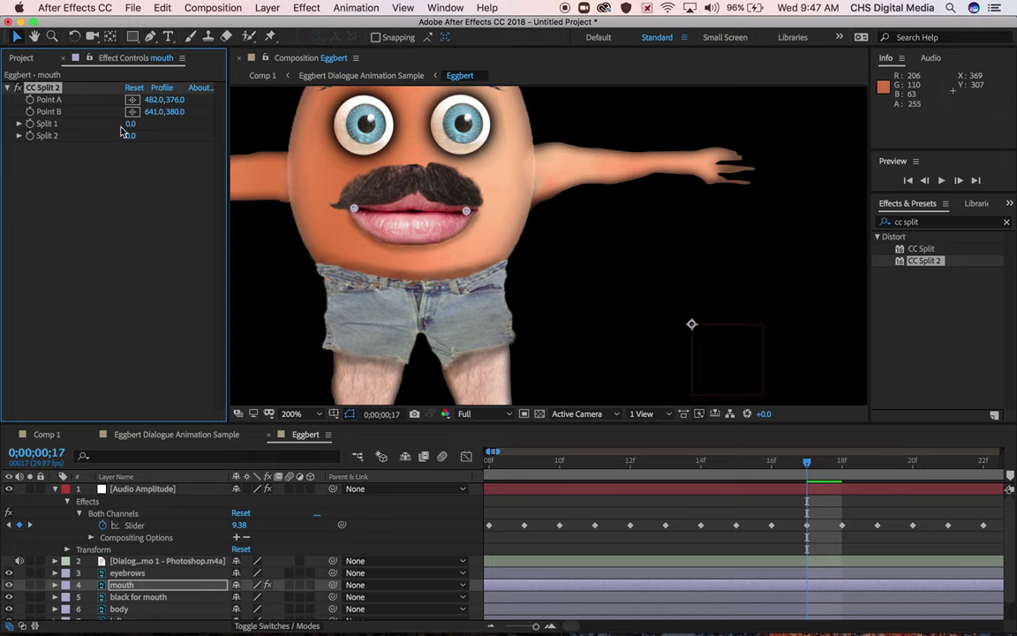
{"action": "left_click", "coordinate": [355, 210]}
{"action": "left_click_drag", "start_coordinate": [355, 210], "coordinate": [355, 211]}
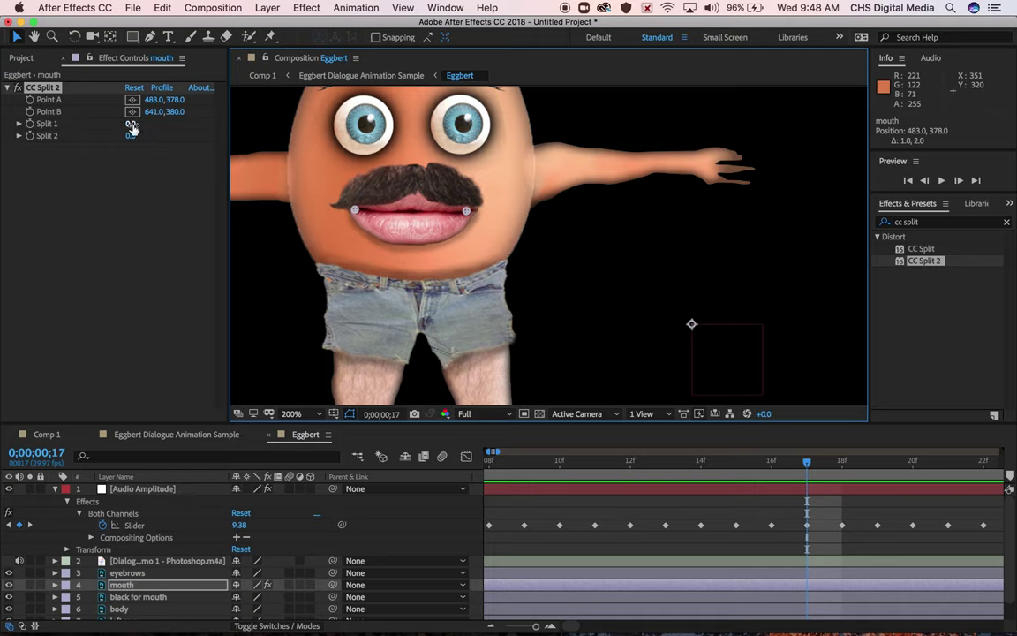
{"action": "left_click_drag", "start_coordinate": [130, 126], "coordinate": [112, 141]}
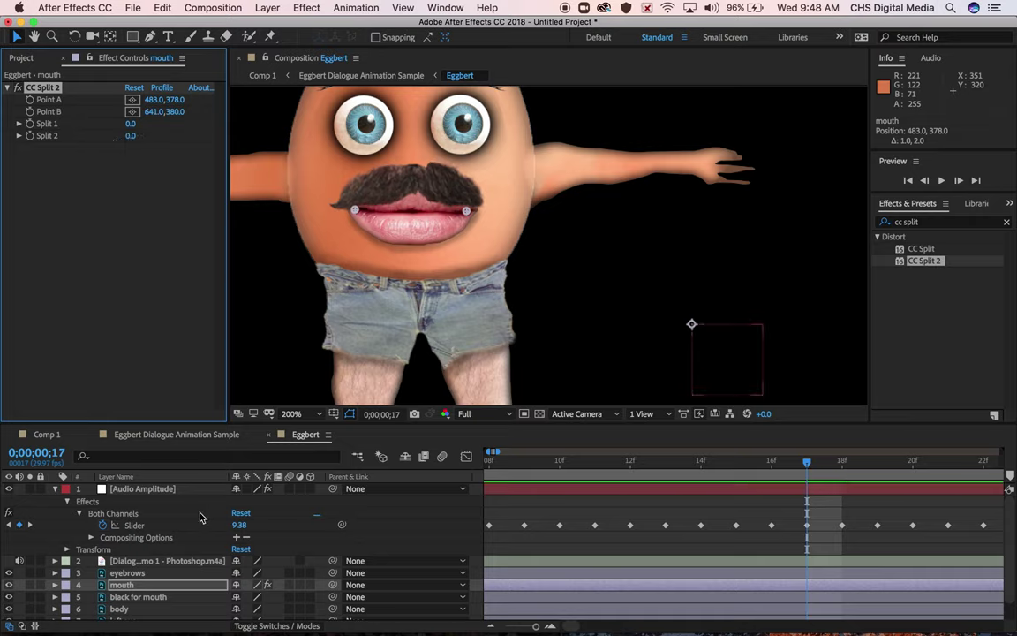
- Expand the mouth layer's Effects and CC Split 2 so Split 1 and Split 2 appear in the timeline
{"action": "scroll", "coordinate": [206, 559], "scroll_direction": "down", "scroll_amount": 1}
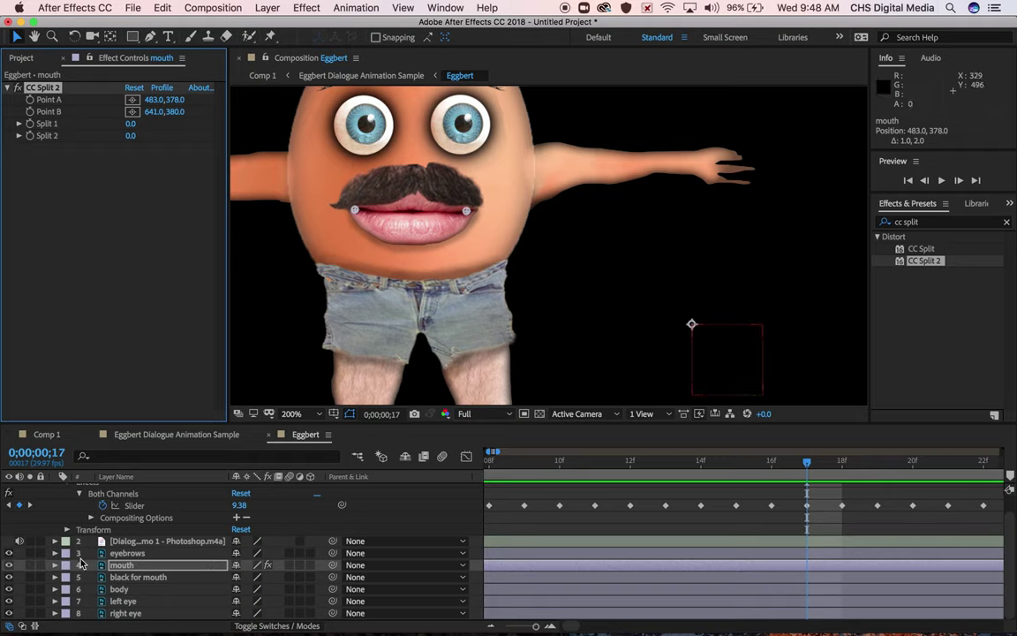
{"action": "scroll", "coordinate": [187, 524], "scroll_direction": "up", "scroll_amount": 1}
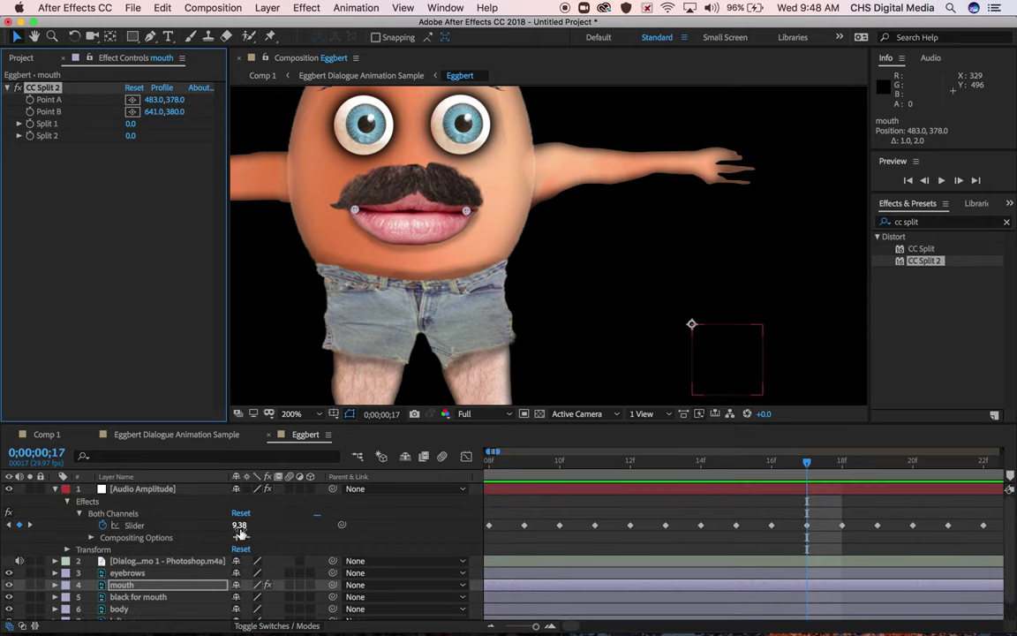
{"action": "left_click", "coordinate": [54, 584]}
{"action": "scroll", "coordinate": [181, 496], "scroll_direction": "down", "scroll_amount": 1}
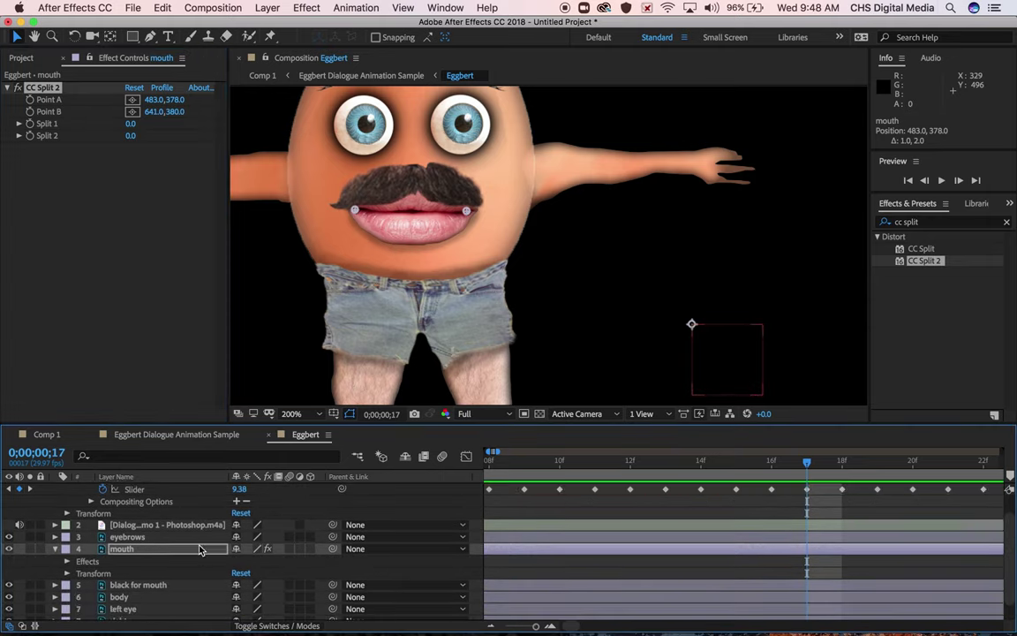
{"action": "left_click", "coordinate": [67, 553]}
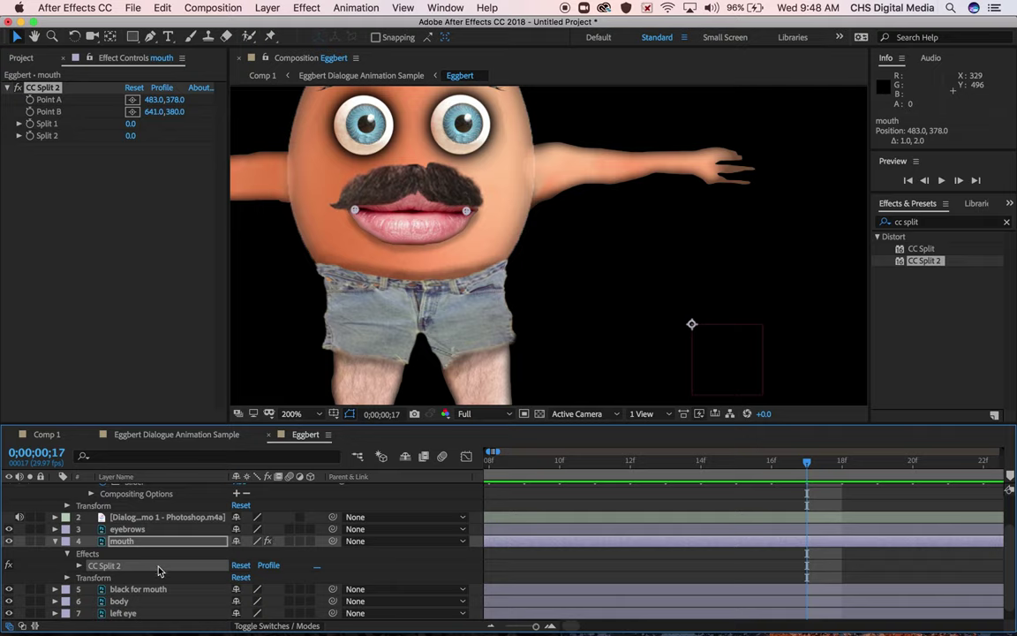
{"action": "left_click", "coordinate": [79, 566]}
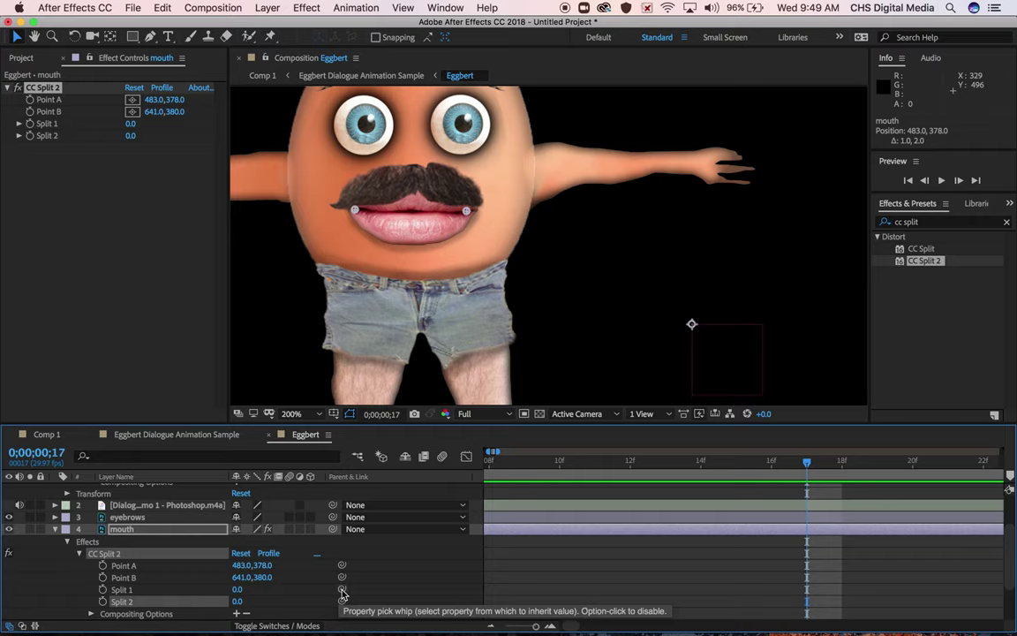
{"action": "scroll", "coordinate": [344, 590], "scroll_direction": "up", "scroll_amount": 3}
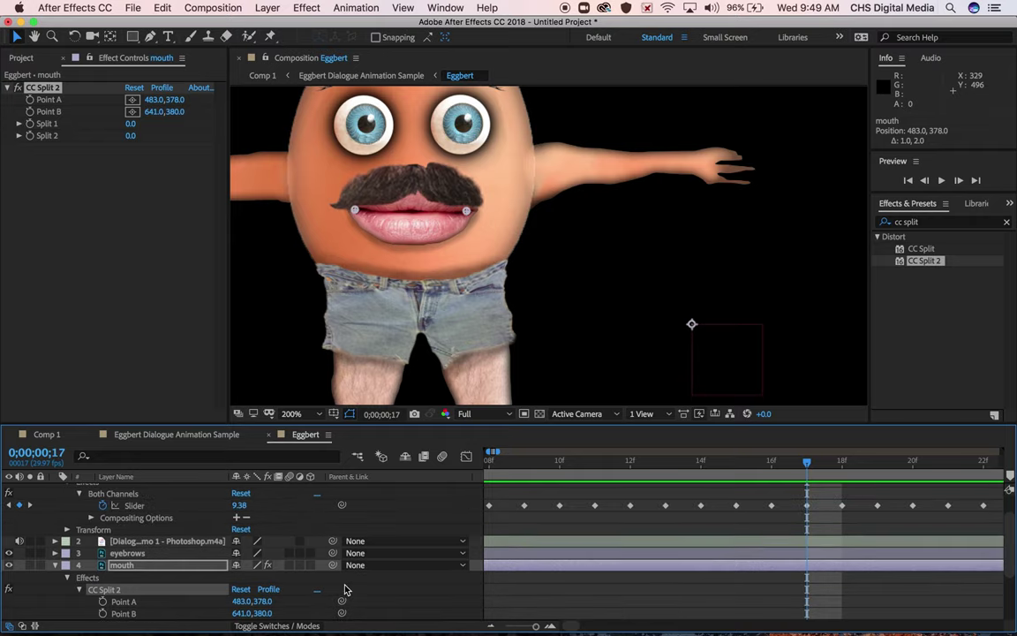
{"action": "scroll", "coordinate": [344, 590], "scroll_direction": "up", "scroll_amount": 1}
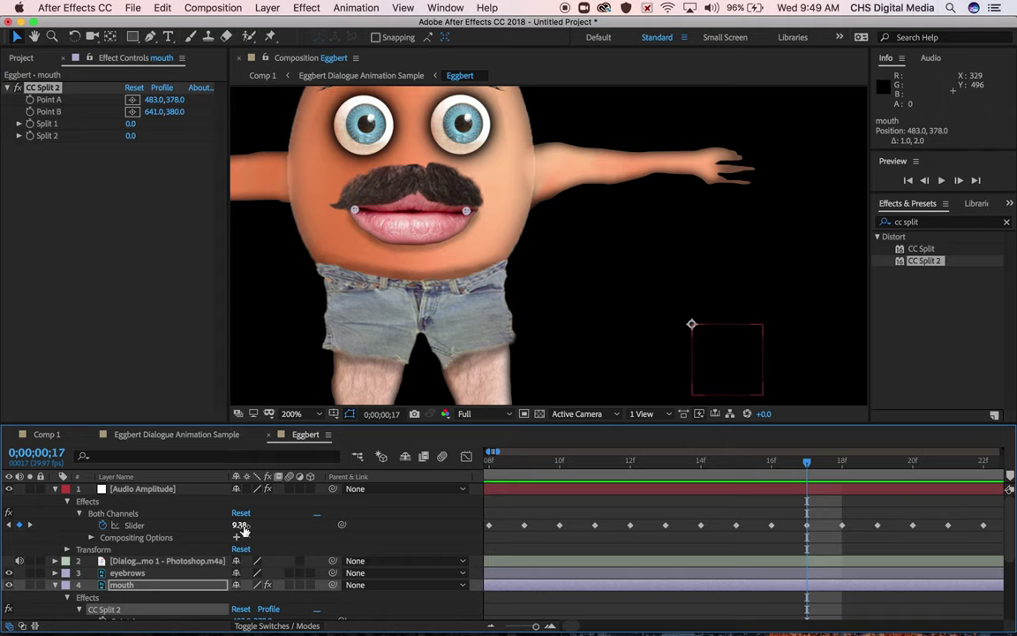
{"action": "scroll", "coordinate": [300, 531], "scroll_direction": "down", "scroll_amount": 1}
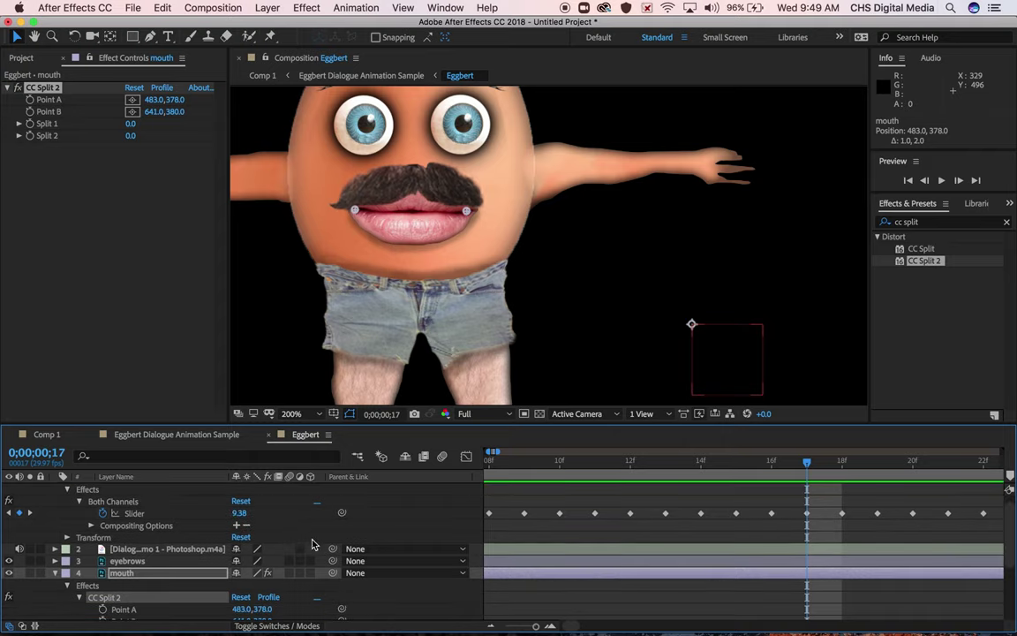
{"action": "scroll", "coordinate": [314, 544], "scroll_direction": "down", "scroll_amount": 2}
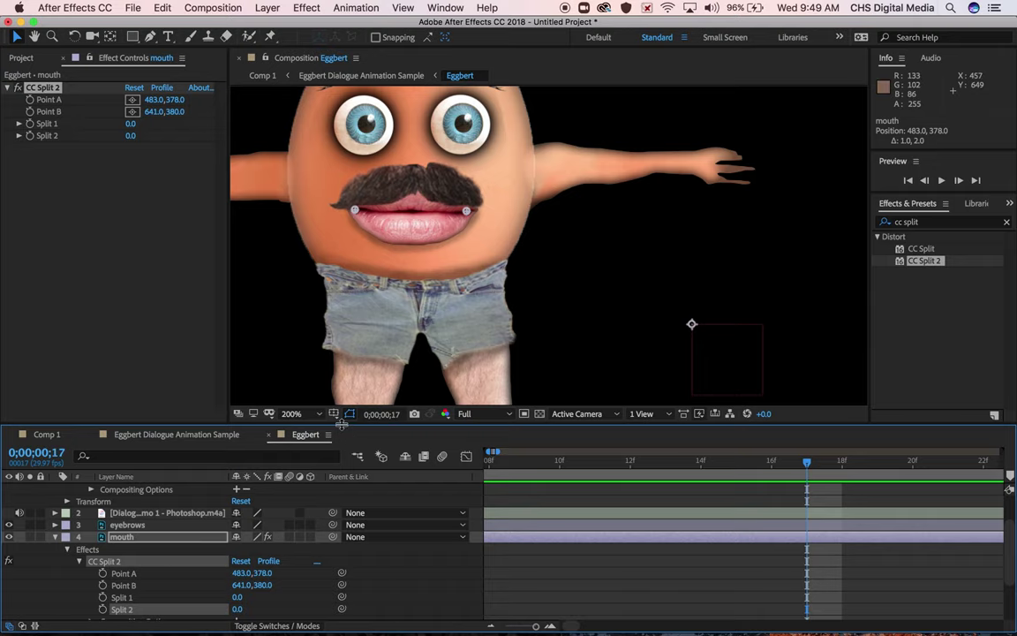
- Pick-whip Split 1 and Split 2 to the Audio Amplitude Both Channels Slider
{"action": "left_click_drag", "start_coordinate": [340, 423], "coordinate": [309, 344]}
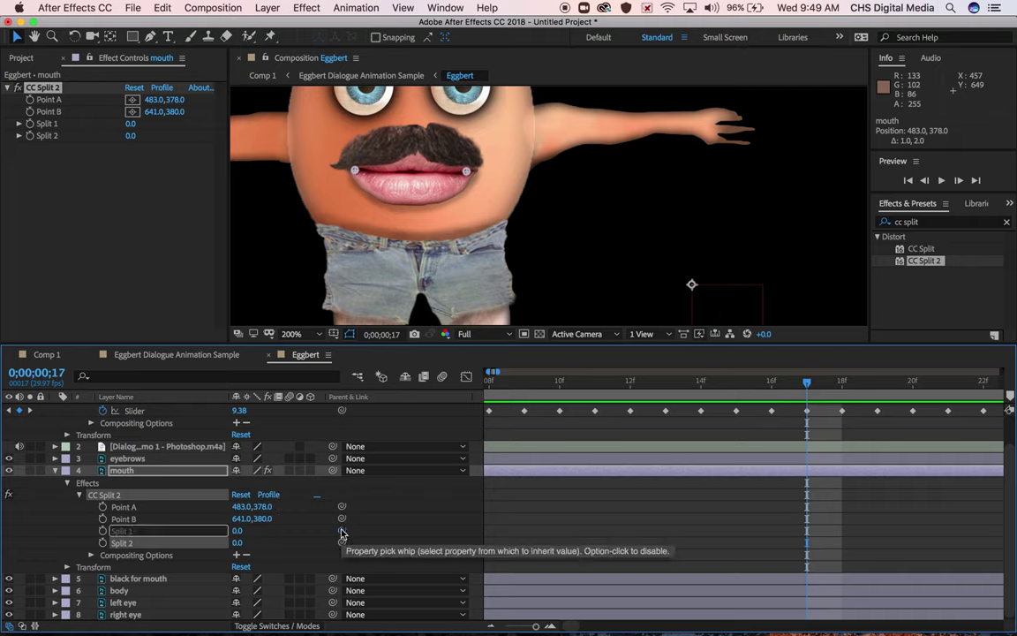
{"action": "left_click_drag", "start_coordinate": [342, 533], "coordinate": [221, 450]}
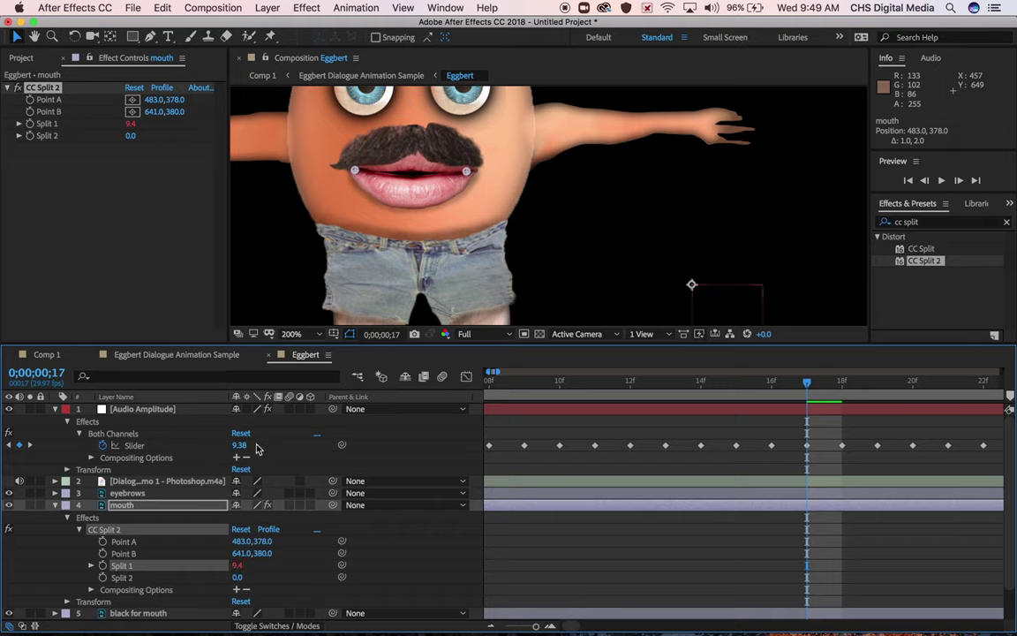
{"action": "left_click", "coordinate": [343, 579]}
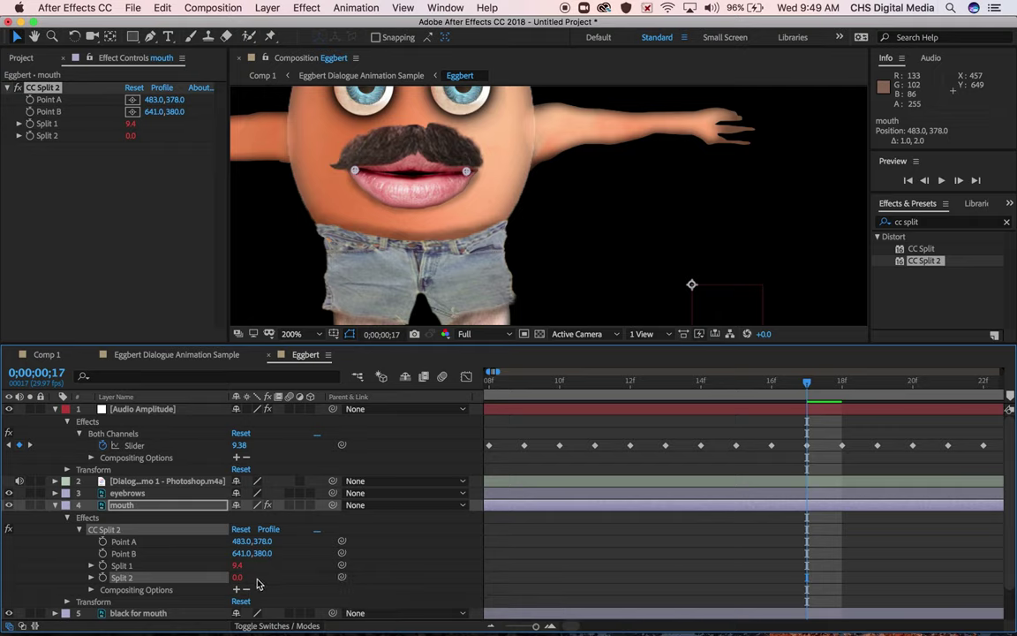
{"action": "key", "text": "super+z"}
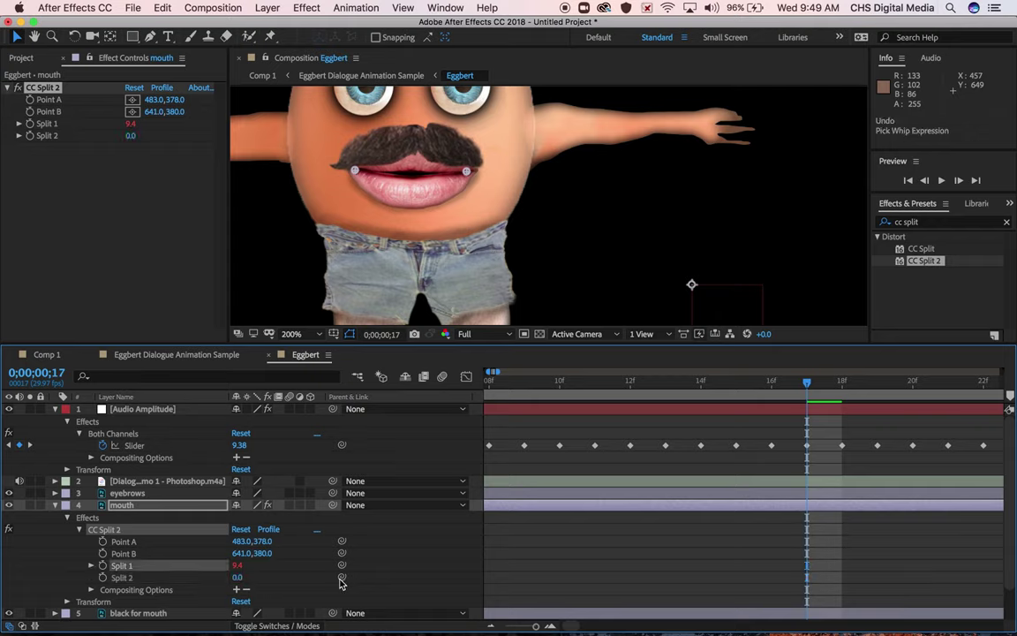
{"action": "left_click_drag", "start_coordinate": [342, 577], "coordinate": [210, 439]}
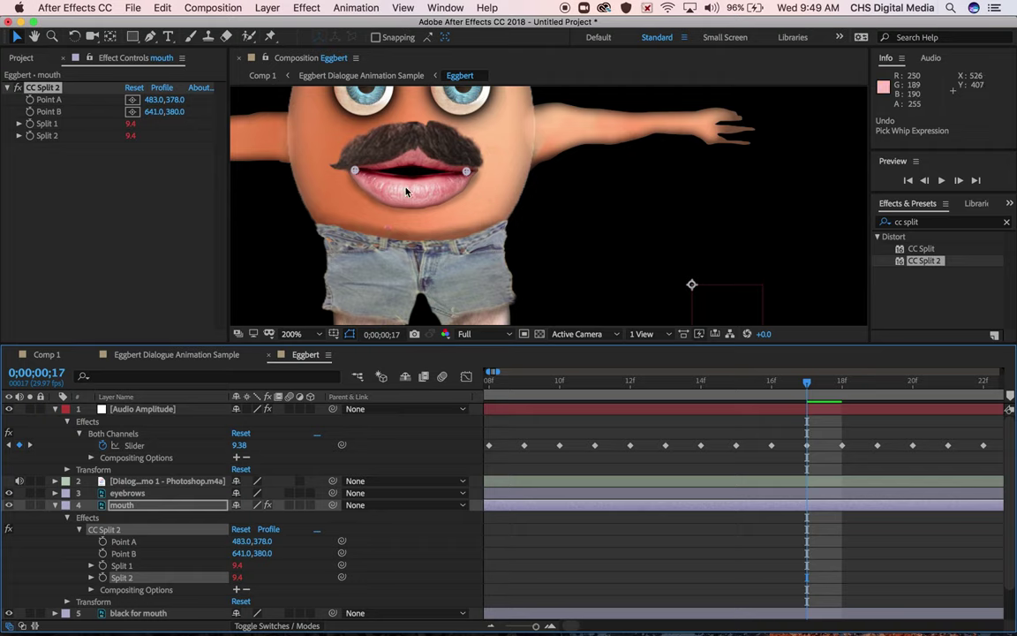
- Preview the audio-driven lip movement from the composition start, then deselect the mouth layer
{"action": "key", "text": "space"}
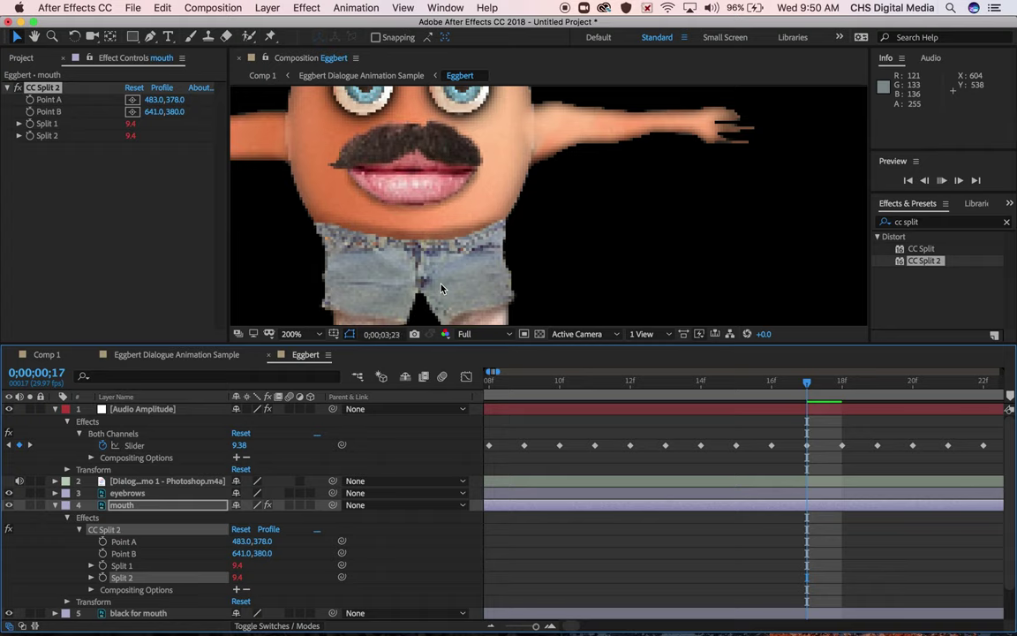
{"action": "key", "text": "space"}
{"action": "scroll", "coordinate": [530, 386], "scroll_direction": "left", "scroll_amount": 10}
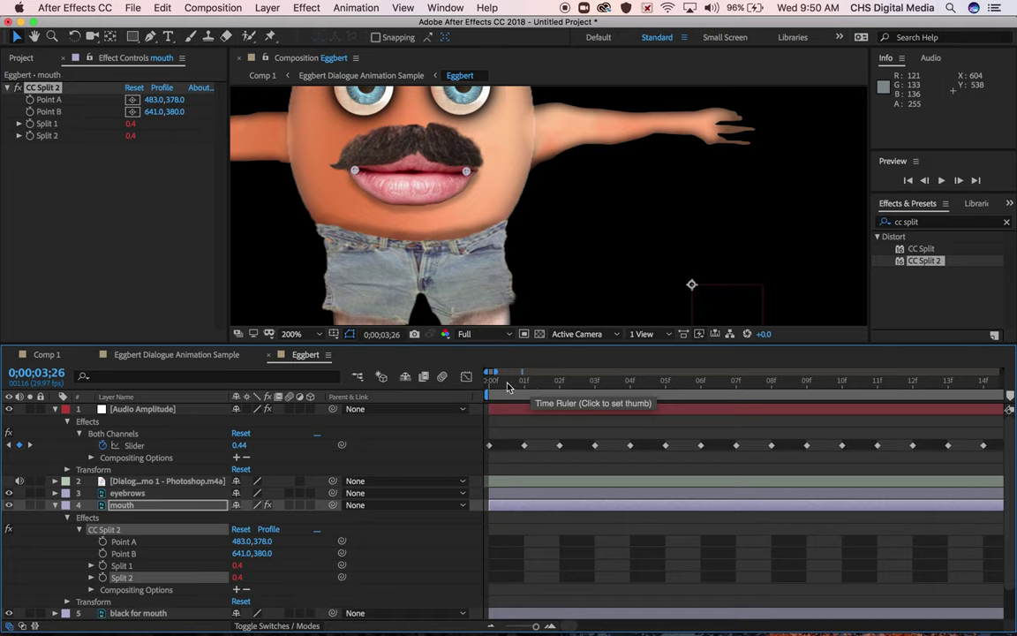
{"action": "left_click", "coordinate": [487, 386]}
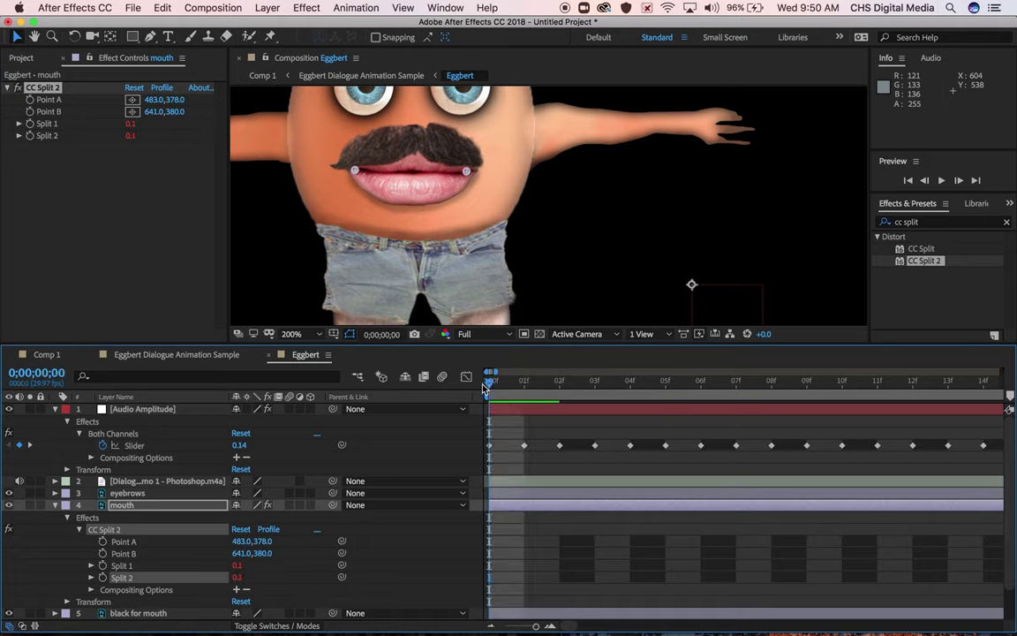
{"action": "key", "text": "space"}
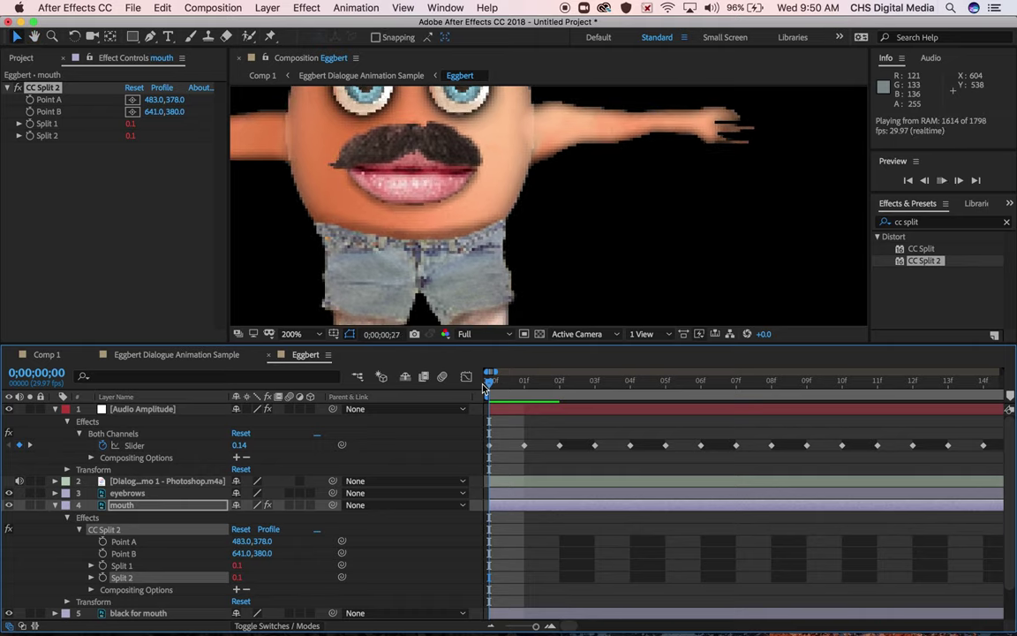
{"action": "key", "text": "space"}
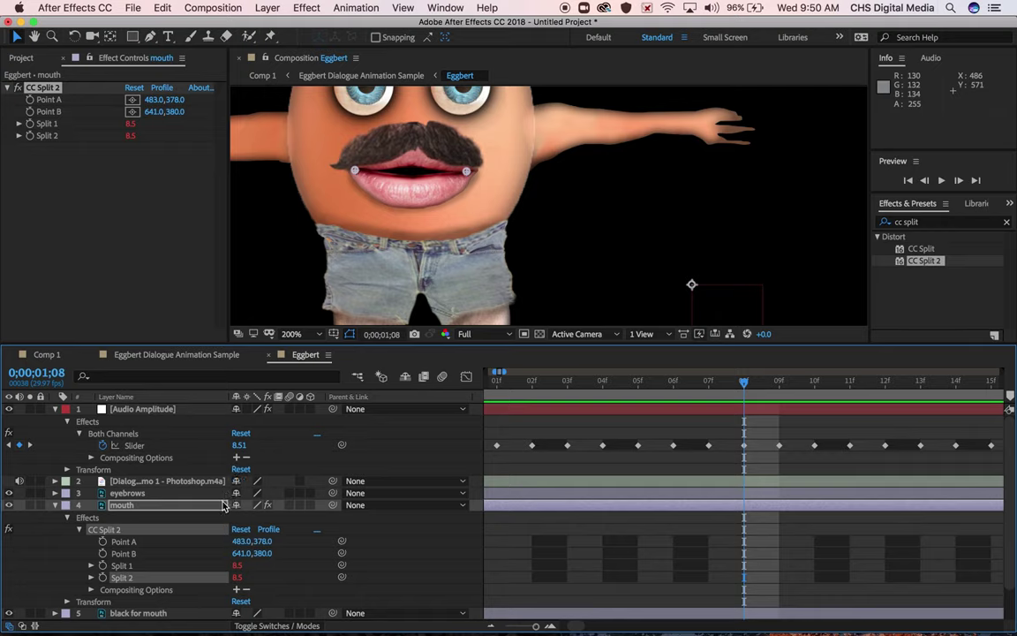
{"action": "left_click", "coordinate": [257, 570]}
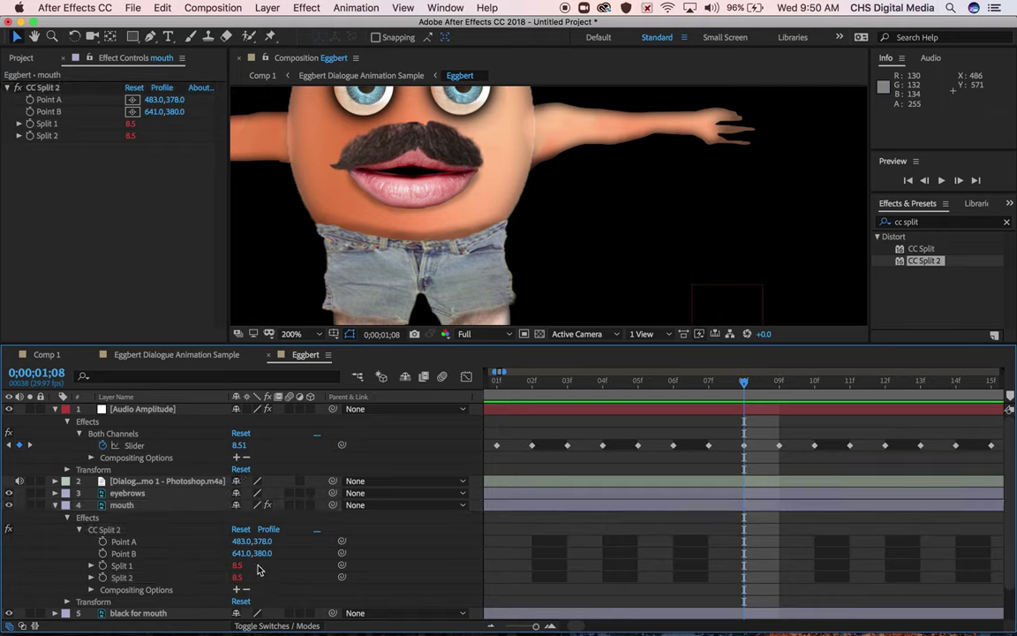
- Append *4 to Split 1's expression and preview the wider mouth movement
{"action": "left_click", "coordinate": [91, 566]}
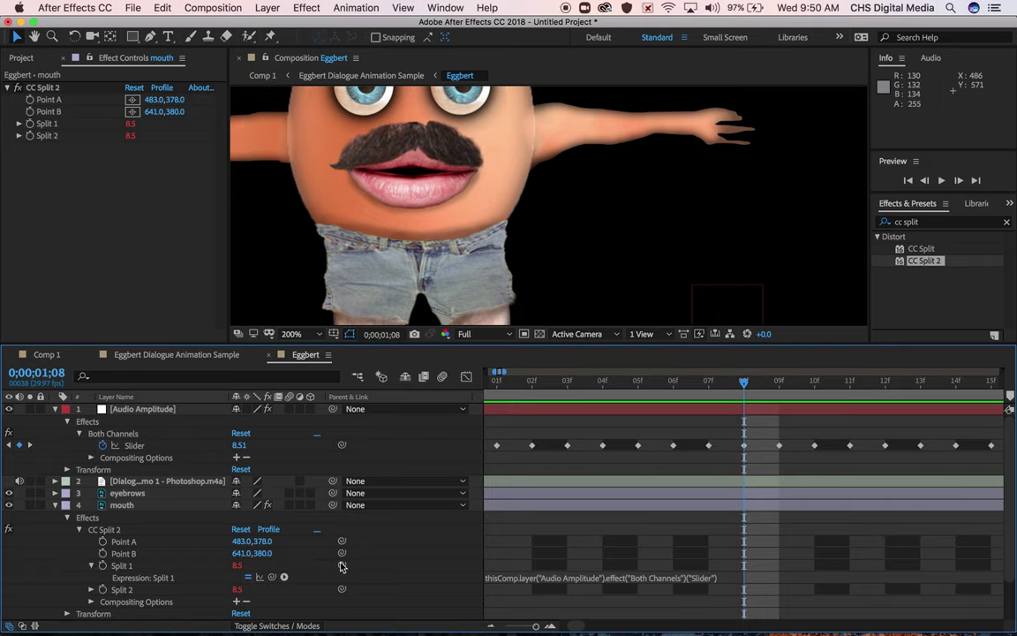
{"action": "left_click", "coordinate": [529, 579]}
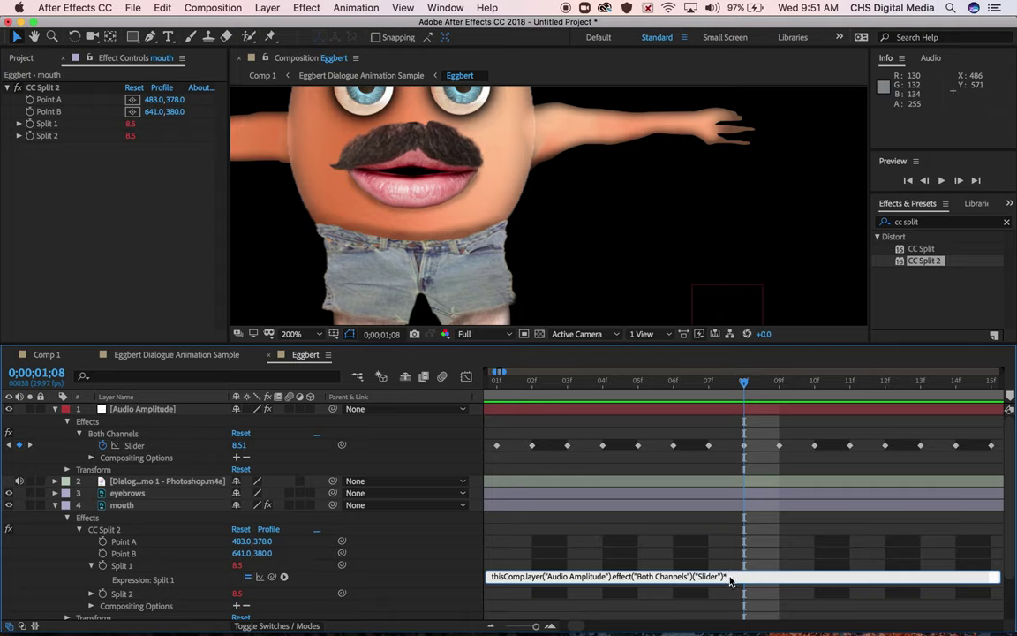
{"action": "left_click_drag", "start_coordinate": [649, 386], "coordinate": [567, 384]}
{"action": "key", "text": "space"}
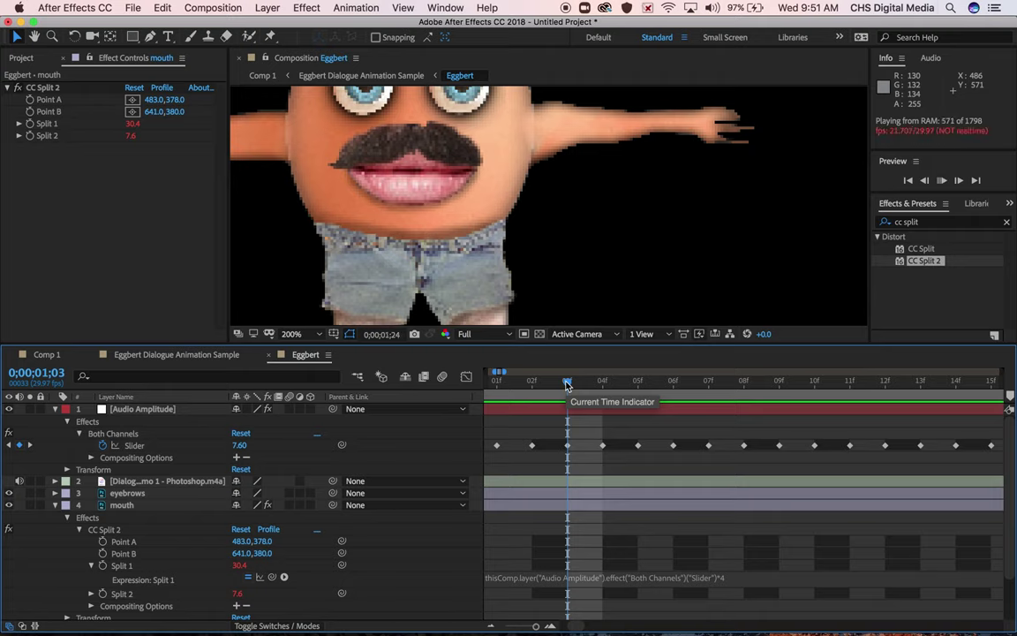
{"action": "key", "text": "space"}
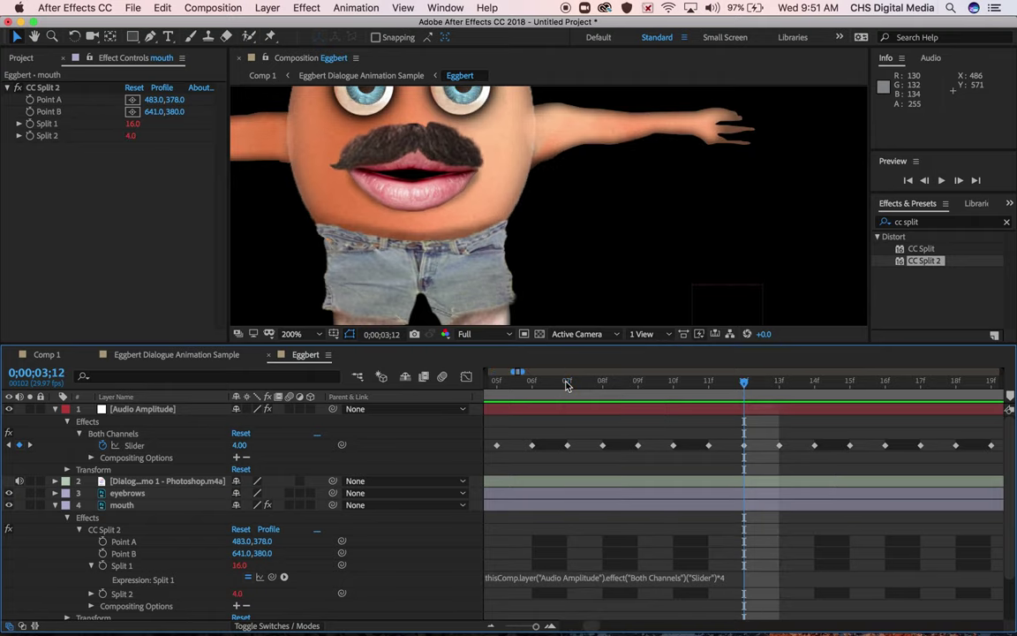
{"action": "left_click", "coordinate": [321, 337]}
- Fit the whole character in the viewer and preview the animation
{"action": "left_click", "coordinate": [331, 346]}
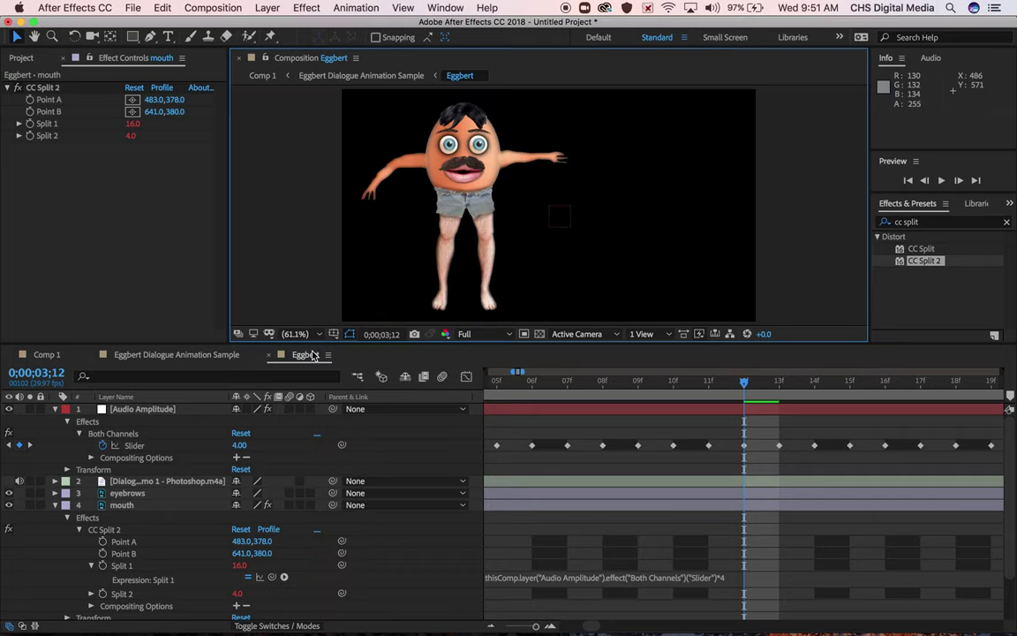
{"action": "key", "text": "space"}
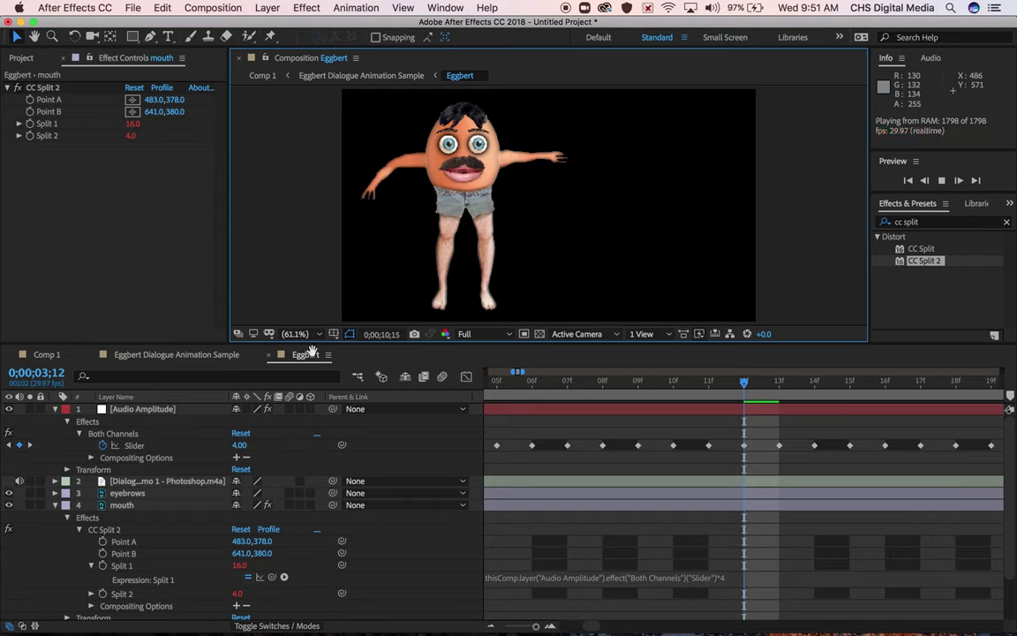
{"action": "key", "text": "space"}
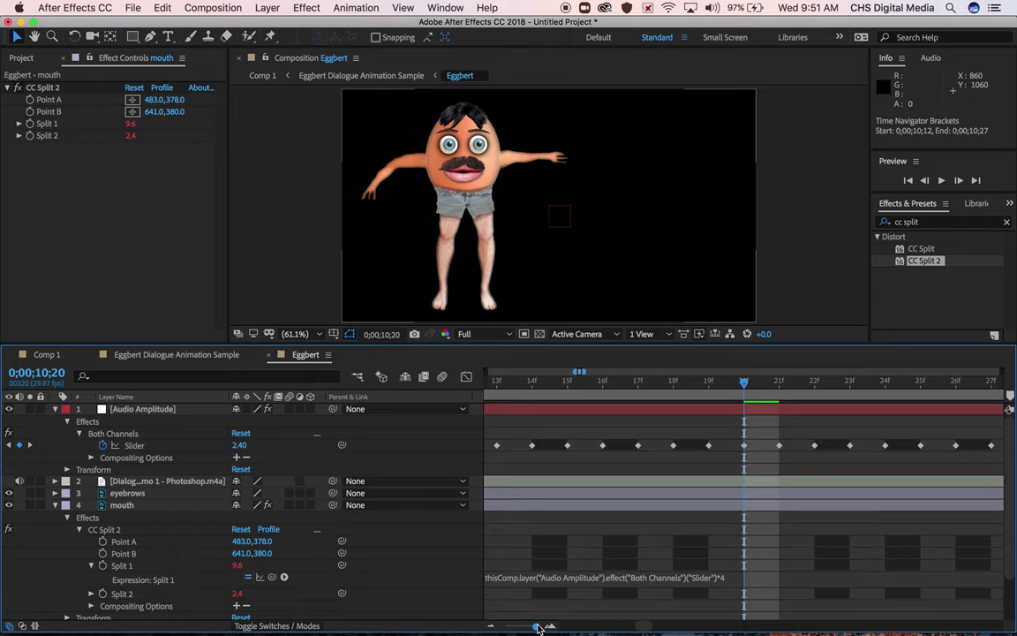
- Complete Split 1's expression as Slider *4, then preview from 0;00;01;15
{"action": "left_click_drag", "start_coordinate": [537, 627], "coordinate": [522, 626]}
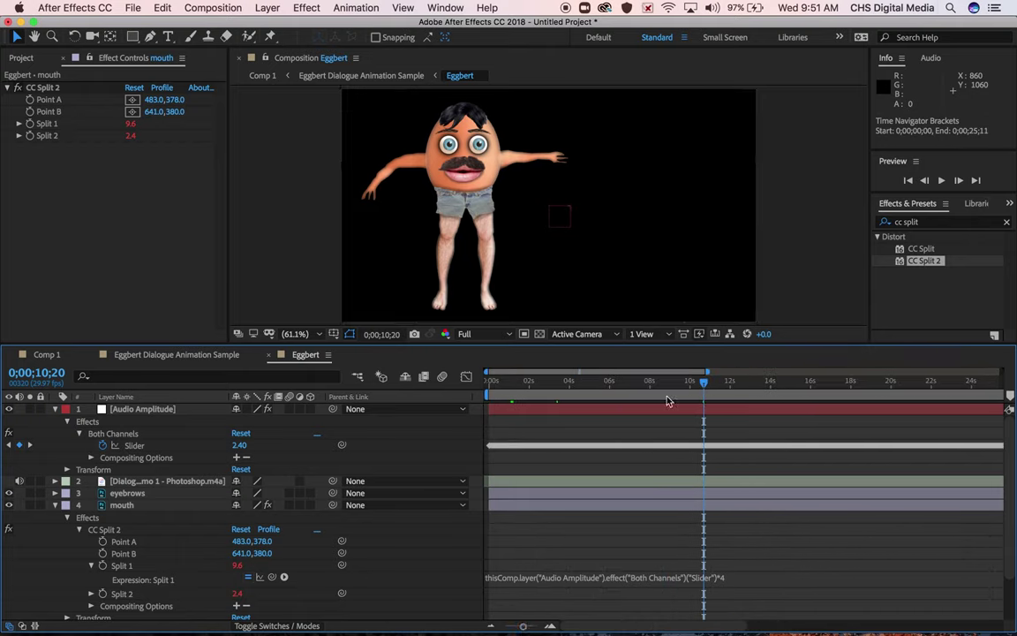
{"action": "left_click_drag", "start_coordinate": [620, 436], "coordinate": [659, 461]}
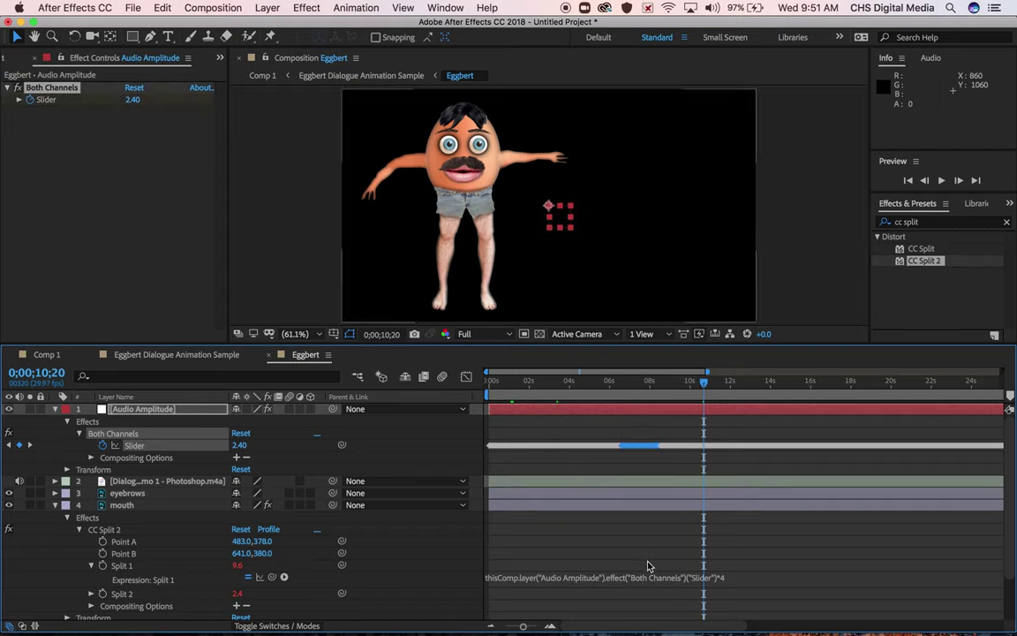
{"action": "left_click", "coordinate": [515, 510]}
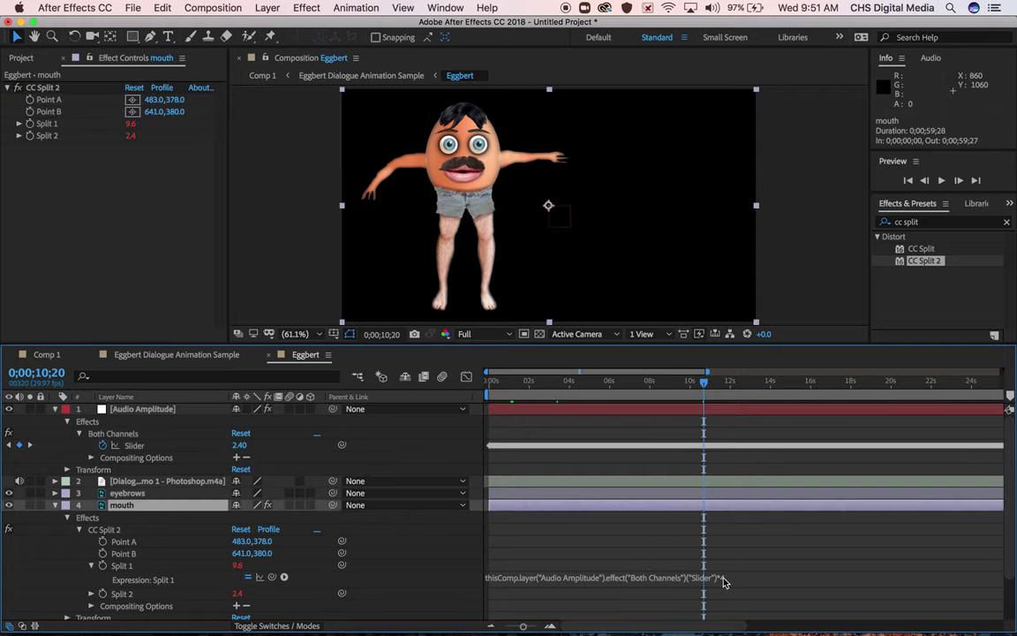
{"action": "type", "text": "4"}
{"action": "left_click", "coordinate": [519, 385]}
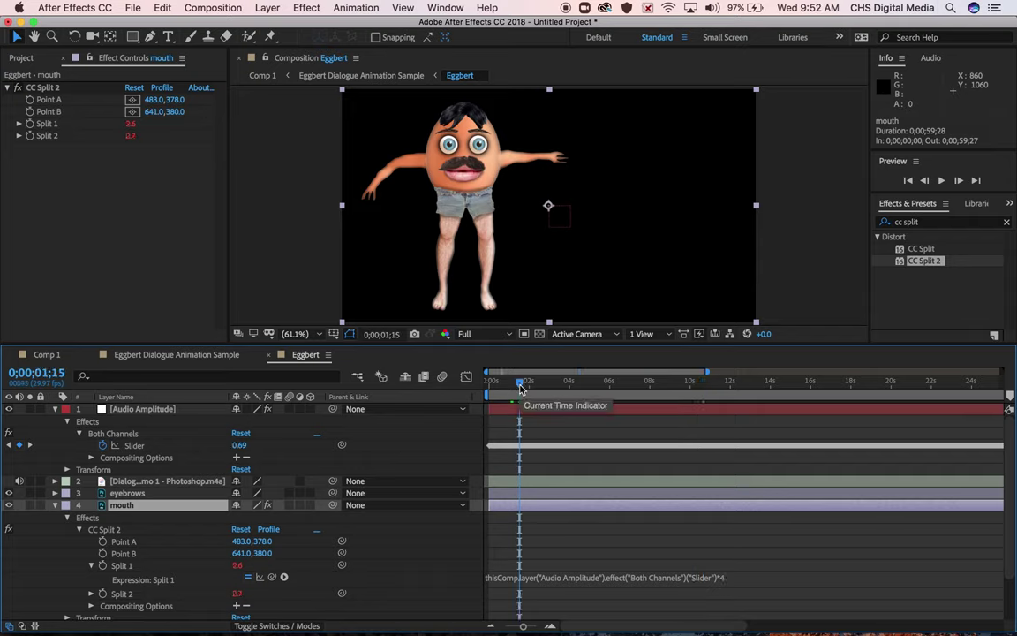
{"action": "key", "text": "space"}
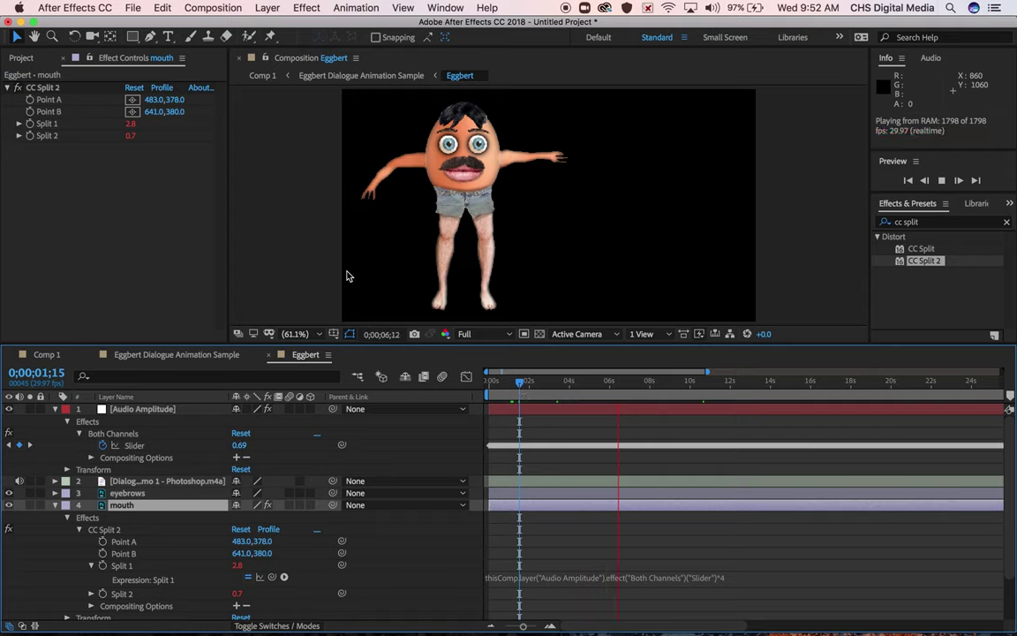
- View Eggbert's face at 200% and preview the lip-sync from 0;00;09;06
{"action": "left_click", "coordinate": [316, 333]}
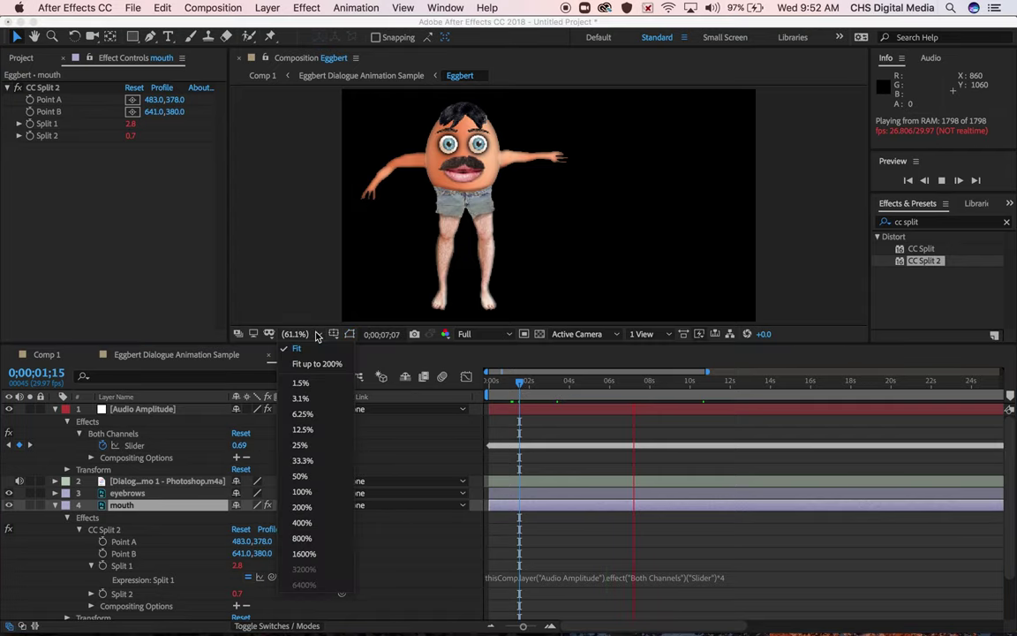
{"action": "left_click", "coordinate": [307, 515]}
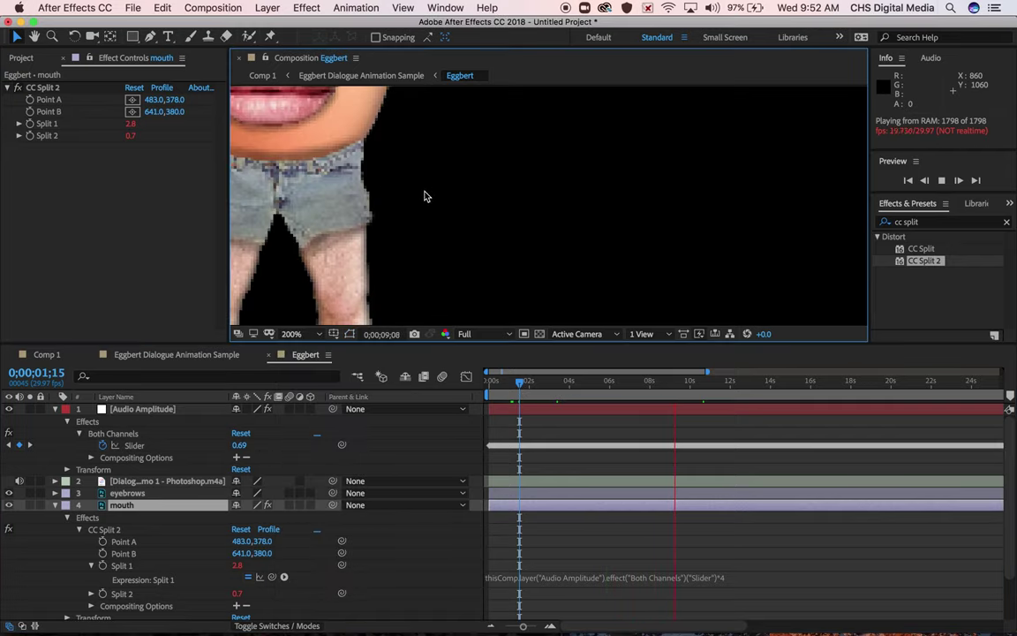
{"action": "key", "text": "space"}
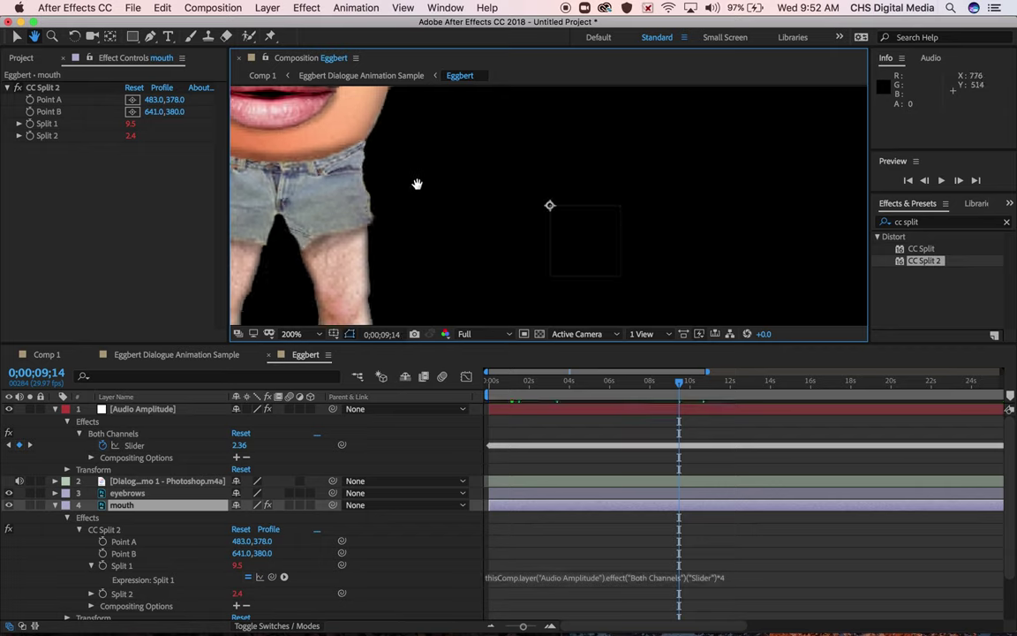
{"action": "left_click_drag", "start_coordinate": [418, 183], "coordinate": [698, 326]}
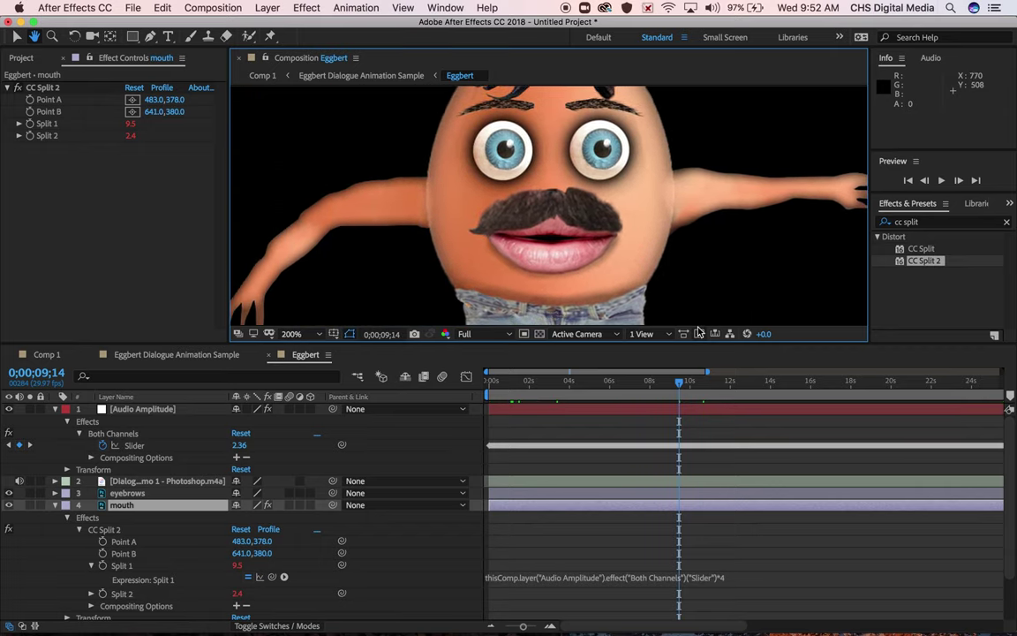
{"action": "left_click", "coordinate": [675, 387]}
{"action": "key", "text": "space"}
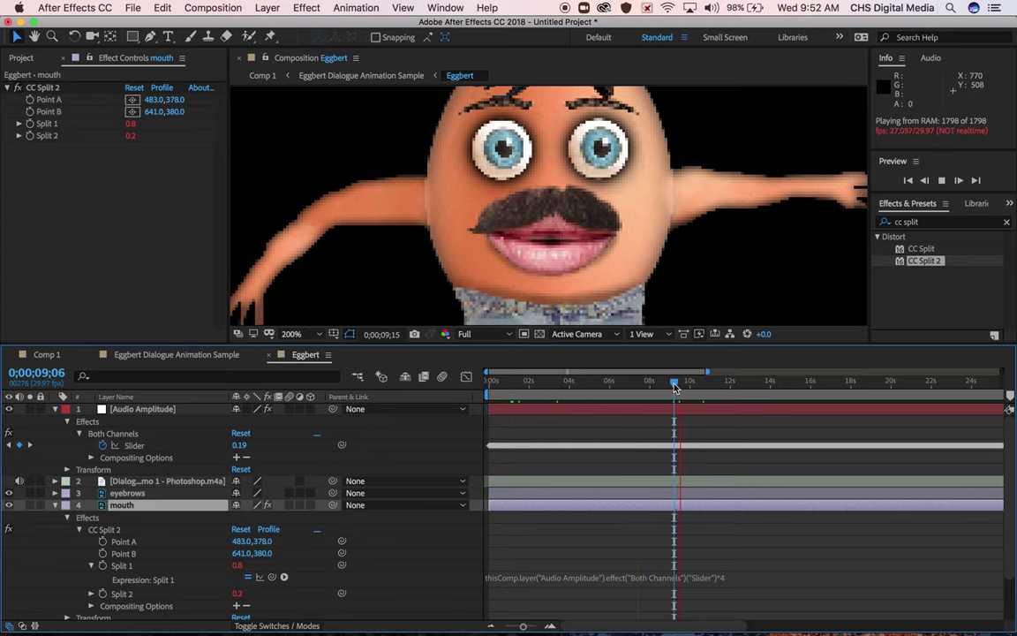
{"action": "key", "text": "space"}
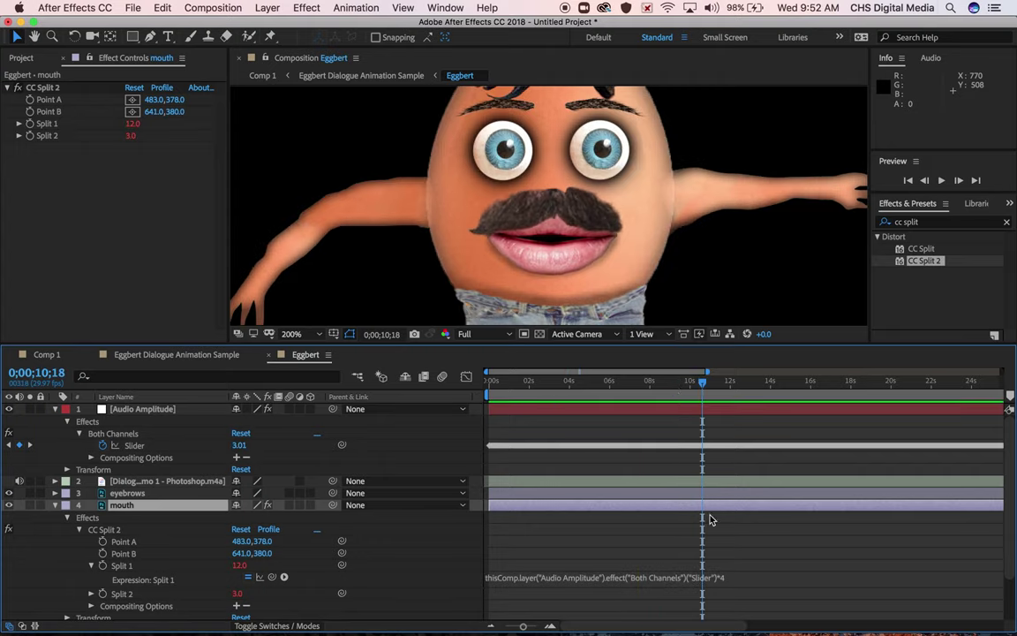
- Change Split 1's multiplier from 4 to 8 and preview from 0;00;08;03
{"action": "left_click", "coordinate": [729, 579]}
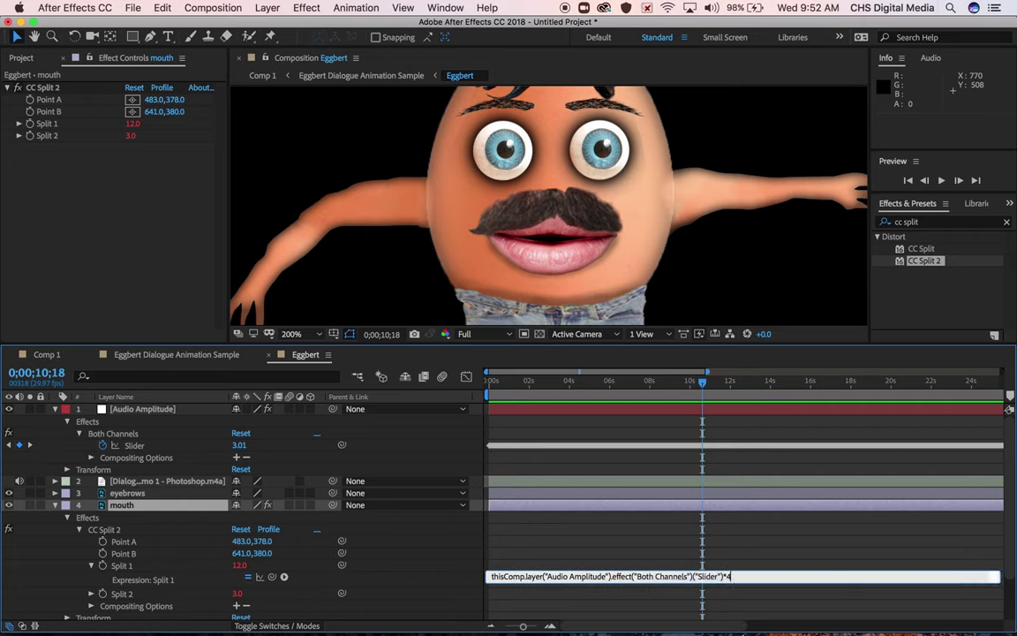
{"action": "mouse_move", "coordinate": [746, 622]}
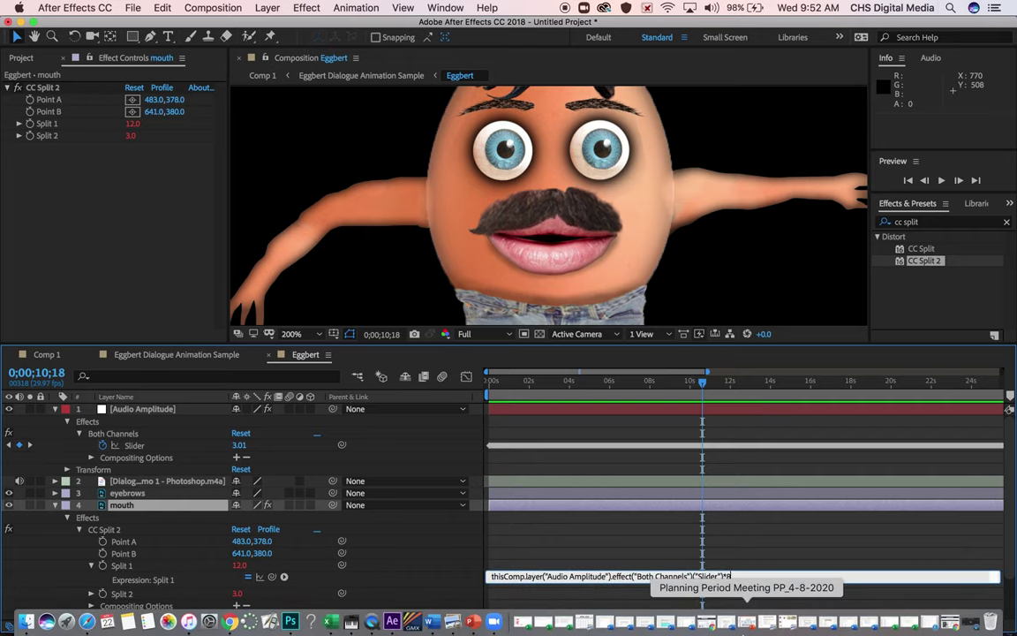
{"action": "left_click", "coordinate": [651, 381]}
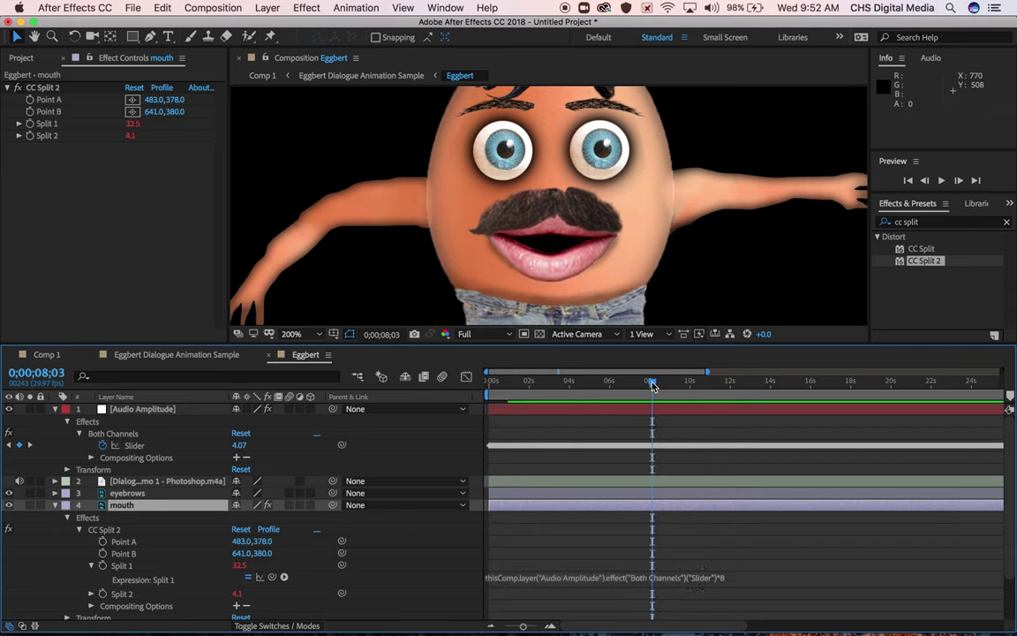
{"action": "key", "text": "space"}
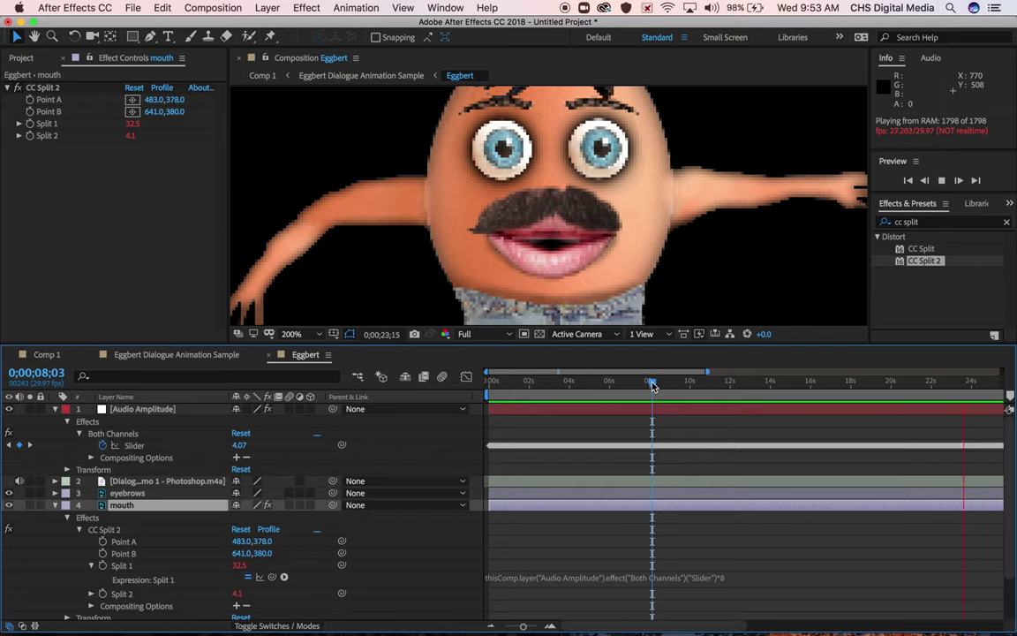
{"action": "key", "text": "space"}
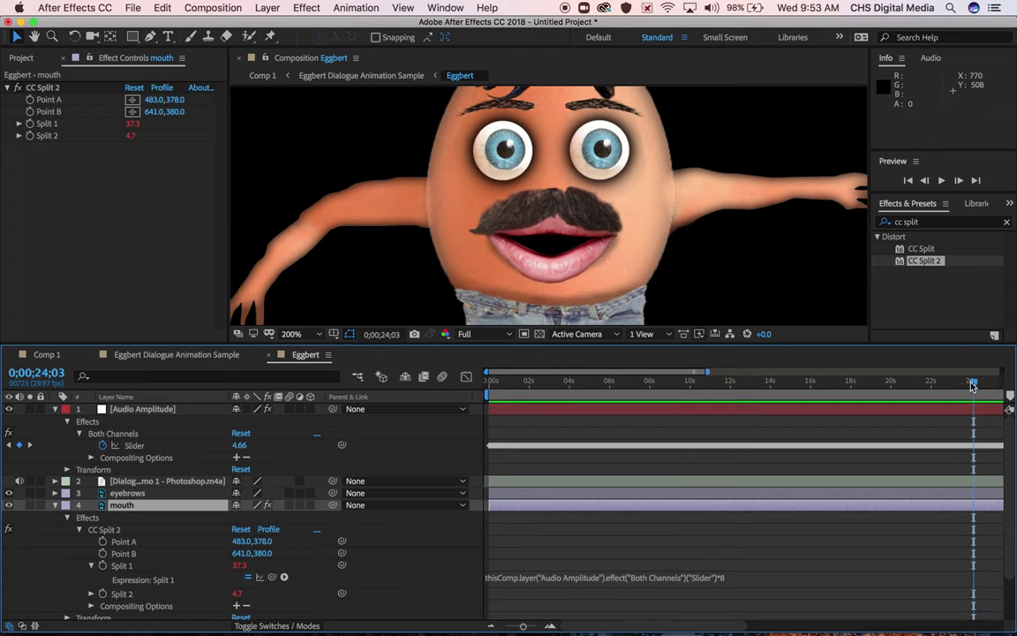
{"action": "left_click_drag", "start_coordinate": [972, 386], "coordinate": [932, 394]}
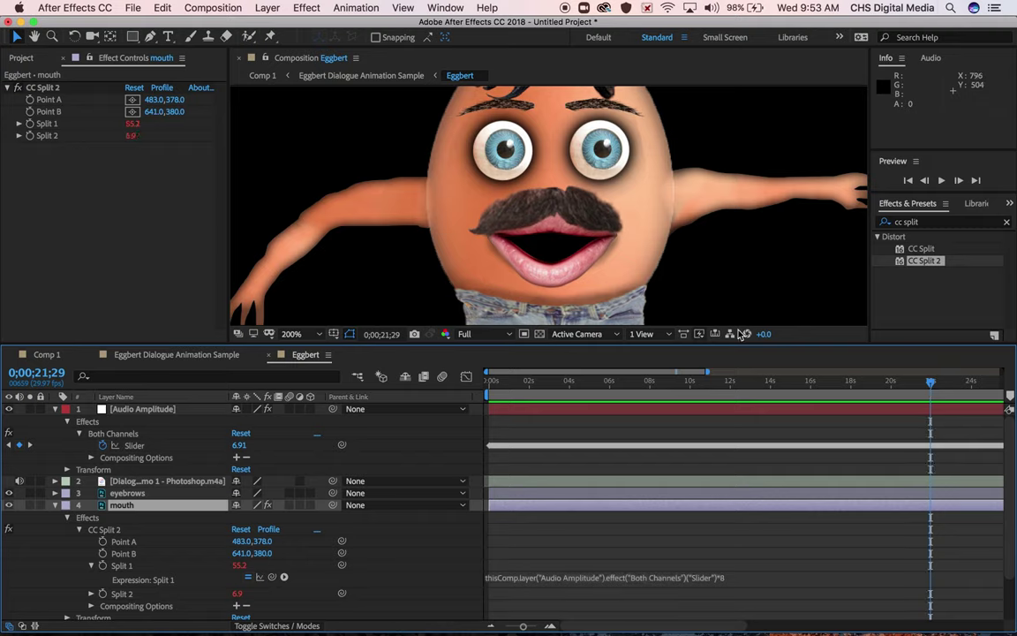
{"action": "key", "text": "Page_Up"}
{"action": "key", "text": "Page_Up"}
{"action": "key", "text": "Page_Up"}
{"action": "key", "text": "Page_Up"}
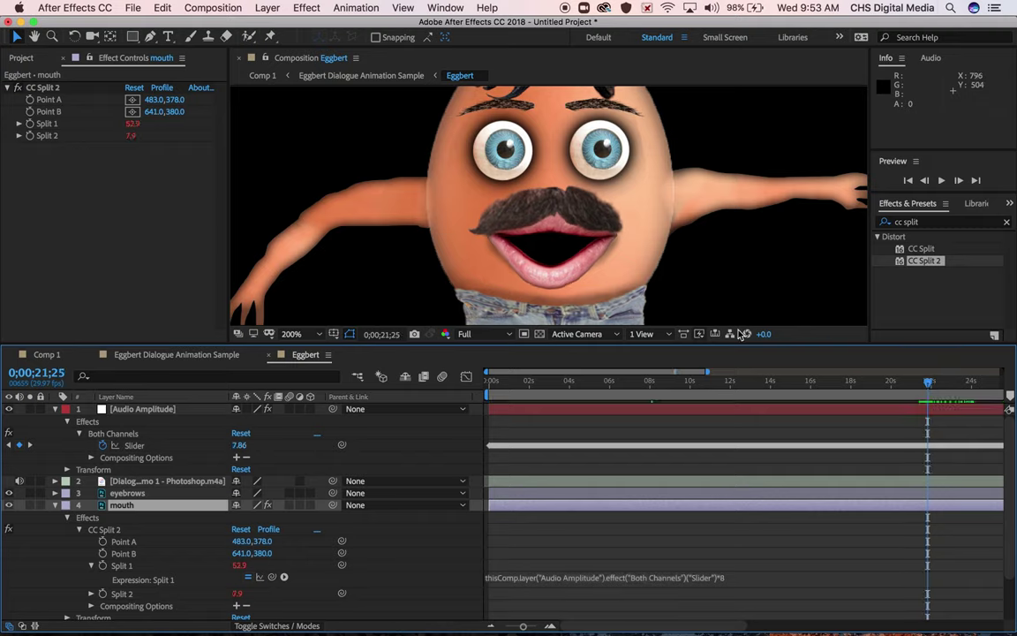
{"action": "key", "text": "Page_Up"}
{"action": "key", "text": "Page_Up"}
{"action": "key", "text": "Page_Up"}
{"action": "key", "text": "Page_Up"}
{"action": "key", "text": "Page_Up"}
{"action": "key", "text": "Page_Up"}
{"action": "key", "text": "Page_Up"}
{"action": "key", "text": "Page_Up"}
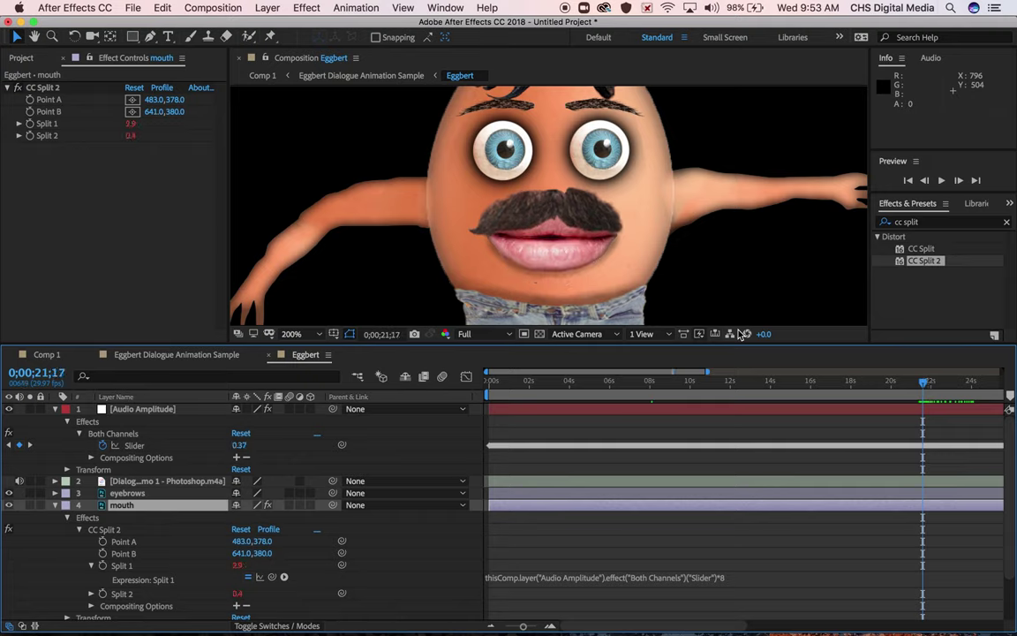
{"action": "key", "text": "Page_Up"}
{"action": "key", "text": "Page_Up"}
{"action": "key", "text": "Page_Up"}
{"action": "key", "text": "Page_Up"}
{"action": "key", "text": "Page_Up"}
{"action": "key", "text": "Page_Up"}
{"action": "key", "text": "Page_Up"}
{"action": "key", "text": "Page_Up"}
{"action": "key", "text": "Page_Up"}
{"action": "key", "text": "Page_Up"}
{"action": "key", "text": "Page_Up"}
{"action": "key", "text": "Page_Up"}
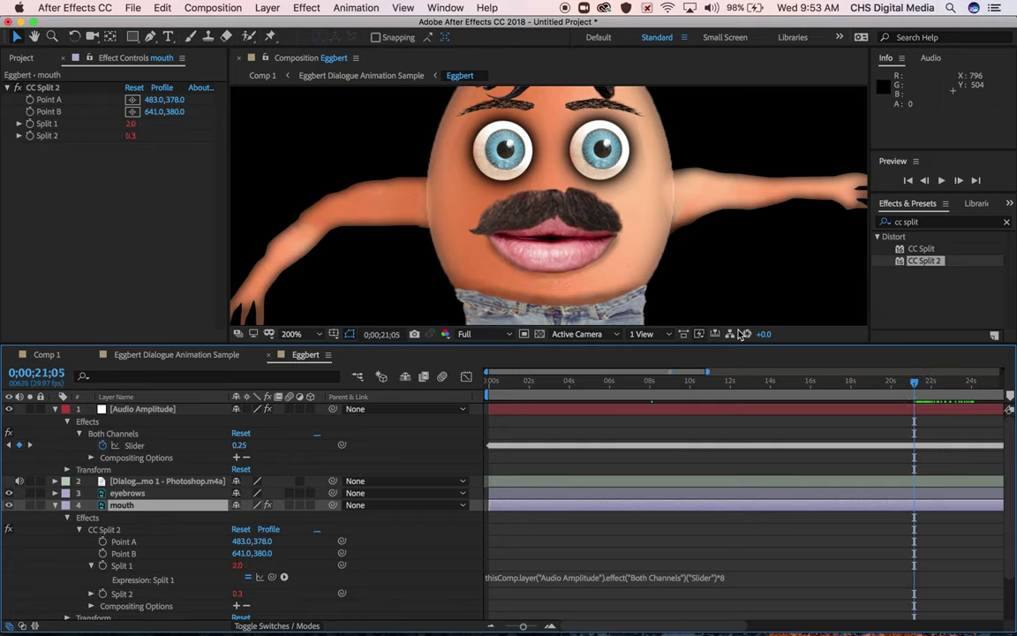
{"action": "key", "text": "Page_Up"}
{"action": "key", "text": "Page_Up"}
{"action": "key", "text": "Page_Up"}
{"action": "key", "text": "Page_Up"}
{"action": "key", "text": "Page_Up"}
{"action": "key", "text": "Page_Up"}
{"action": "key", "text": "Page_Up"}
{"action": "key", "text": "Page_Up"}
{"action": "key", "text": "Page_Up"}
{"action": "key", "text": "Page_Up"}
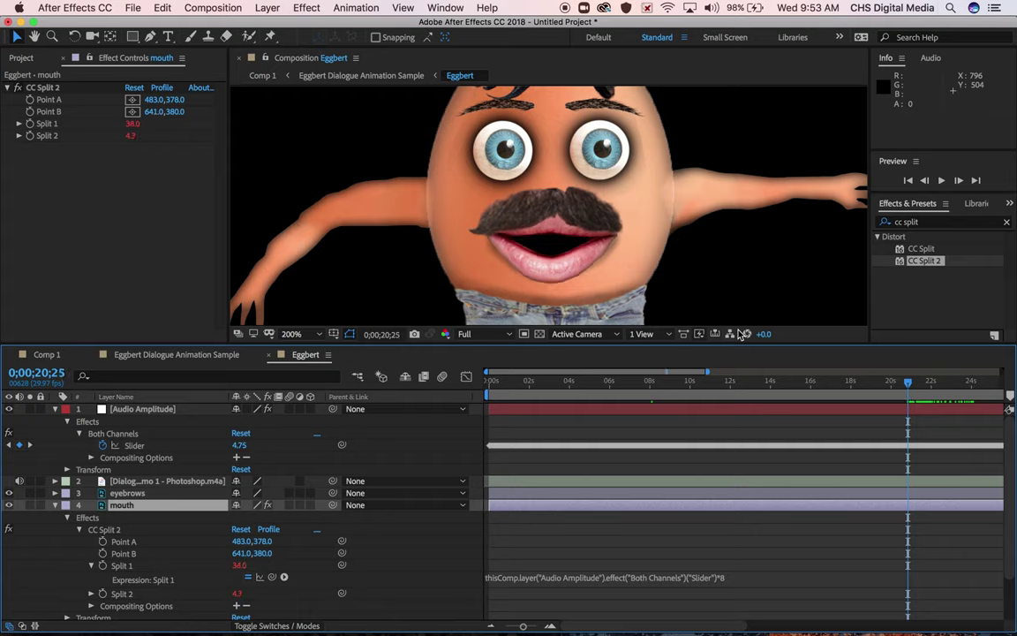
{"action": "key", "text": "Page_Up"}
{"action": "key", "text": "Page_Up"}
{"action": "key", "text": "Page_Up"}
{"action": "key", "text": "Page_Up"}
{"action": "key", "text": "Page_Up"}
{"action": "key", "text": "Page_Up"}
{"action": "key", "text": "Page_Up"}
{"action": "key", "text": "Page_Up"}
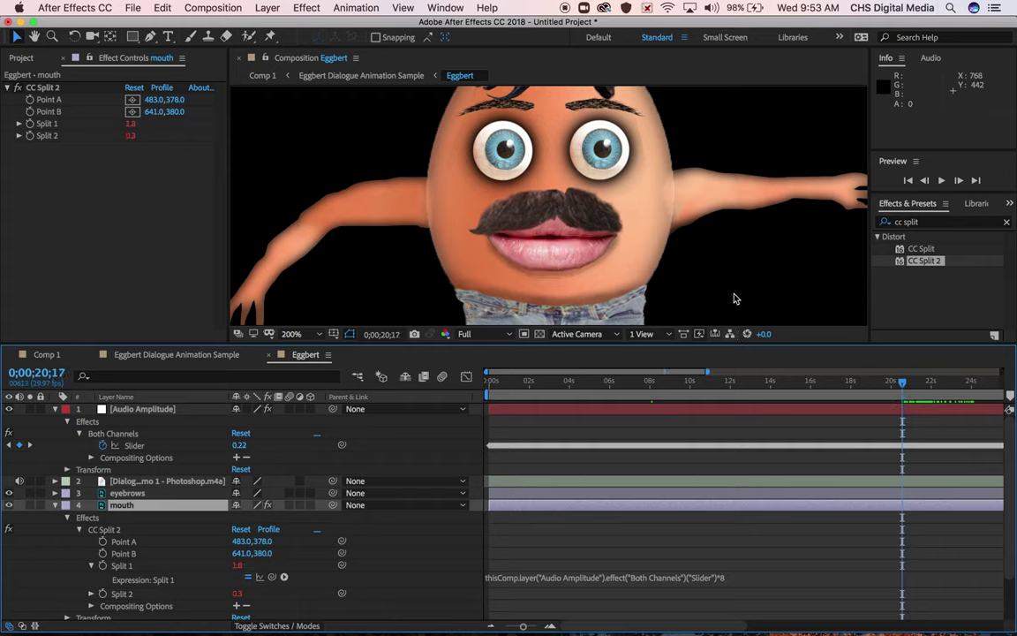
{"action": "key", "text": "space"}
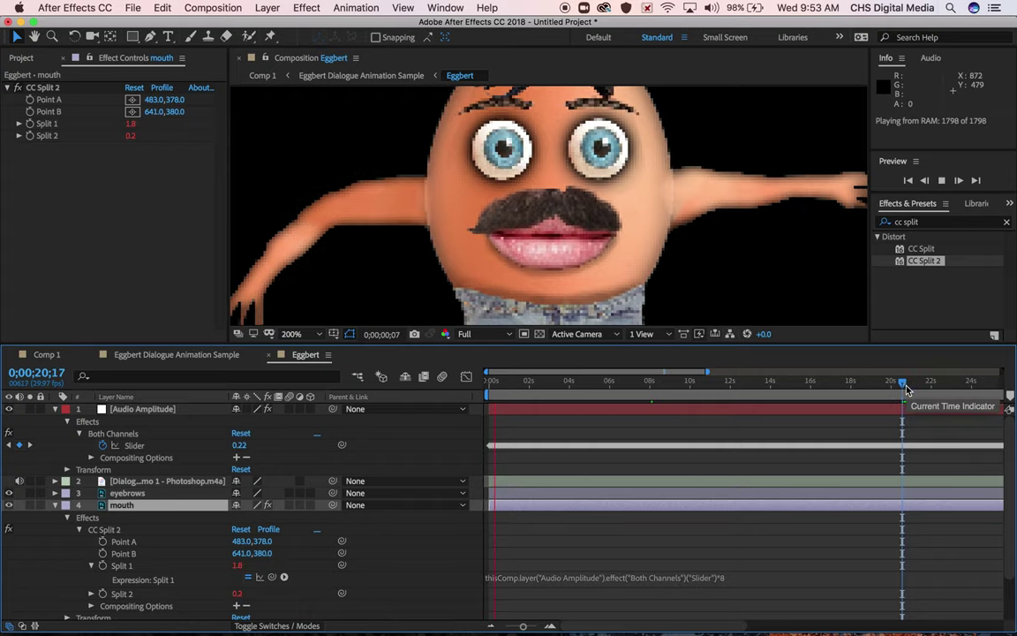
{"action": "key", "text": "space"}
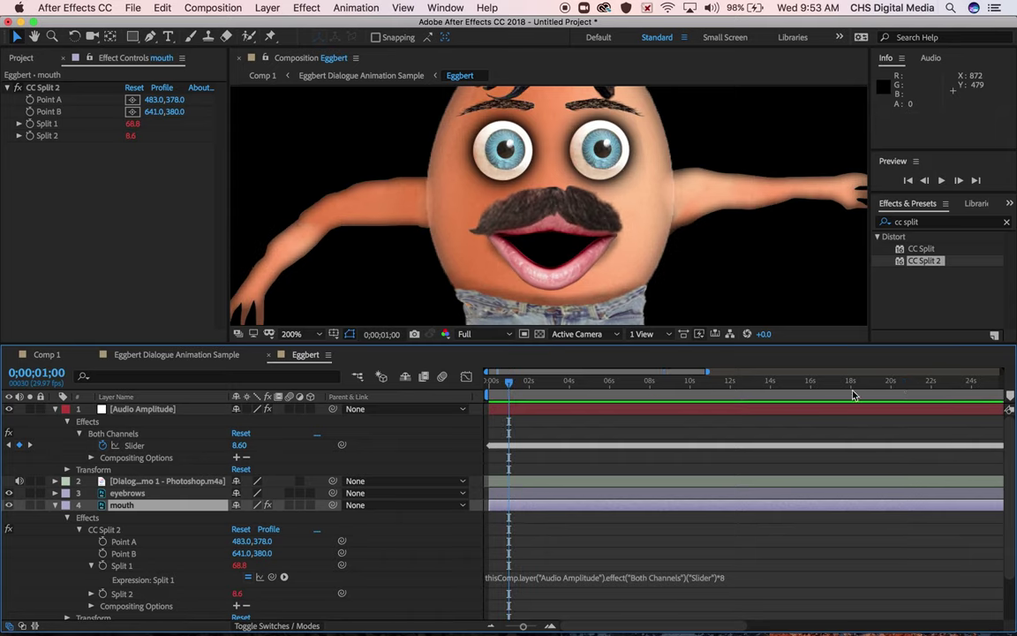